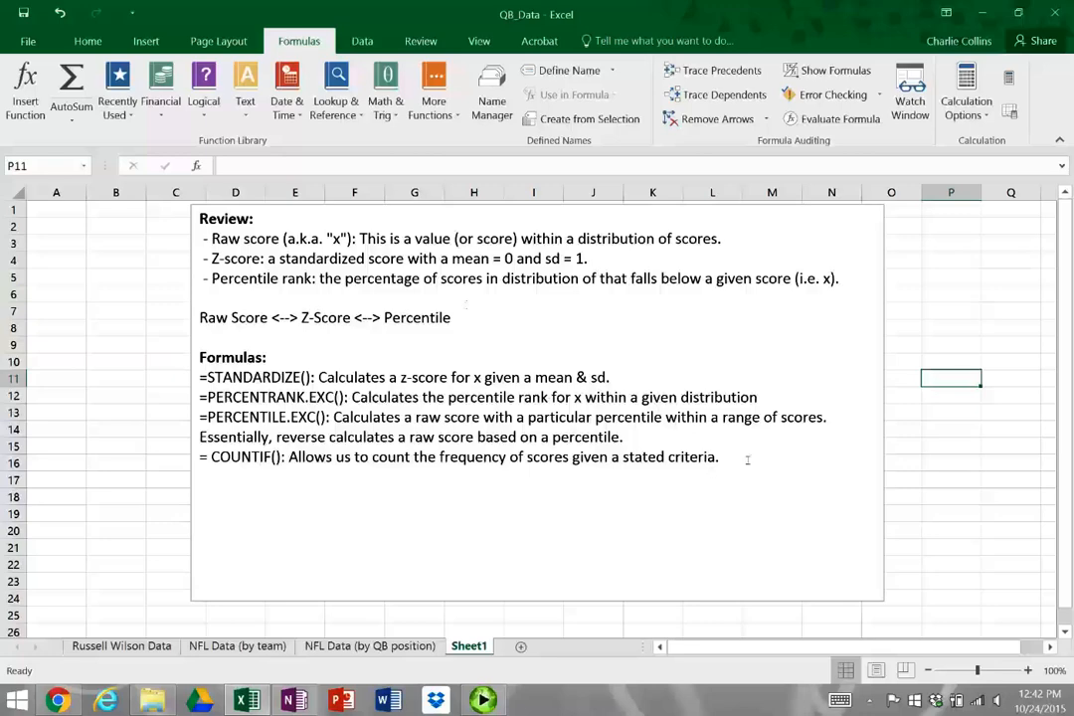
Examine the review notes on raw scores, z-scores and percentile ranks, including the Raw Score, Z-Score and Percentile conversion line
{"action": "left_click_drag", "start_coordinate": [741, 458], "coordinate": [209, 382]}
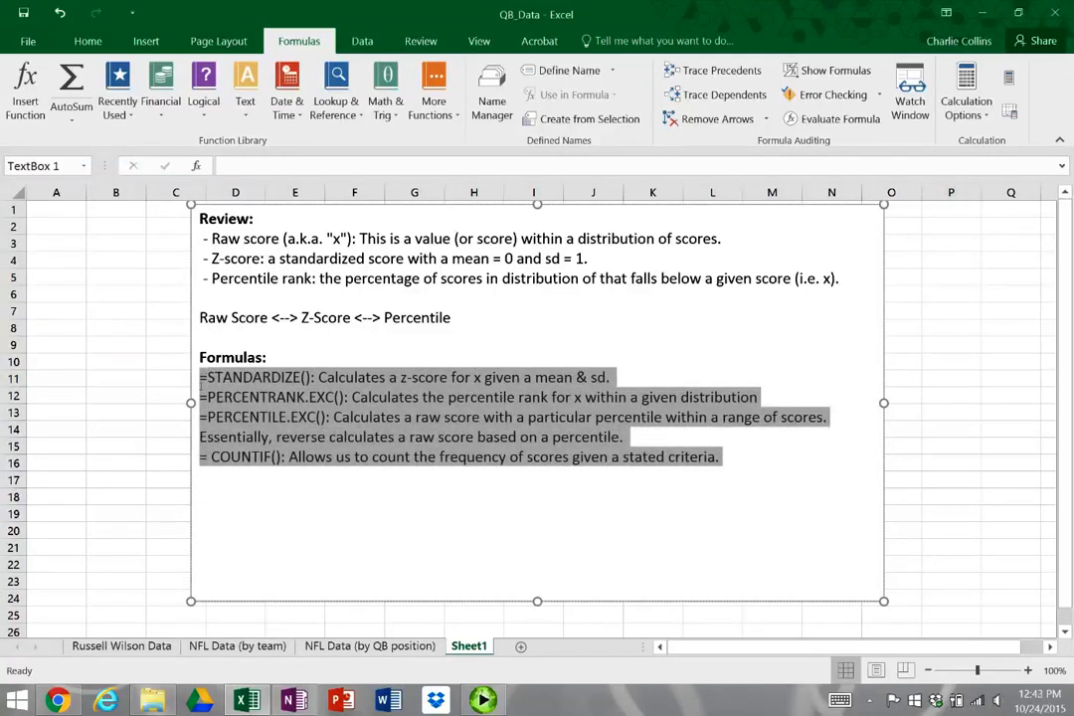
{"action": "left_click", "coordinate": [271, 378]}
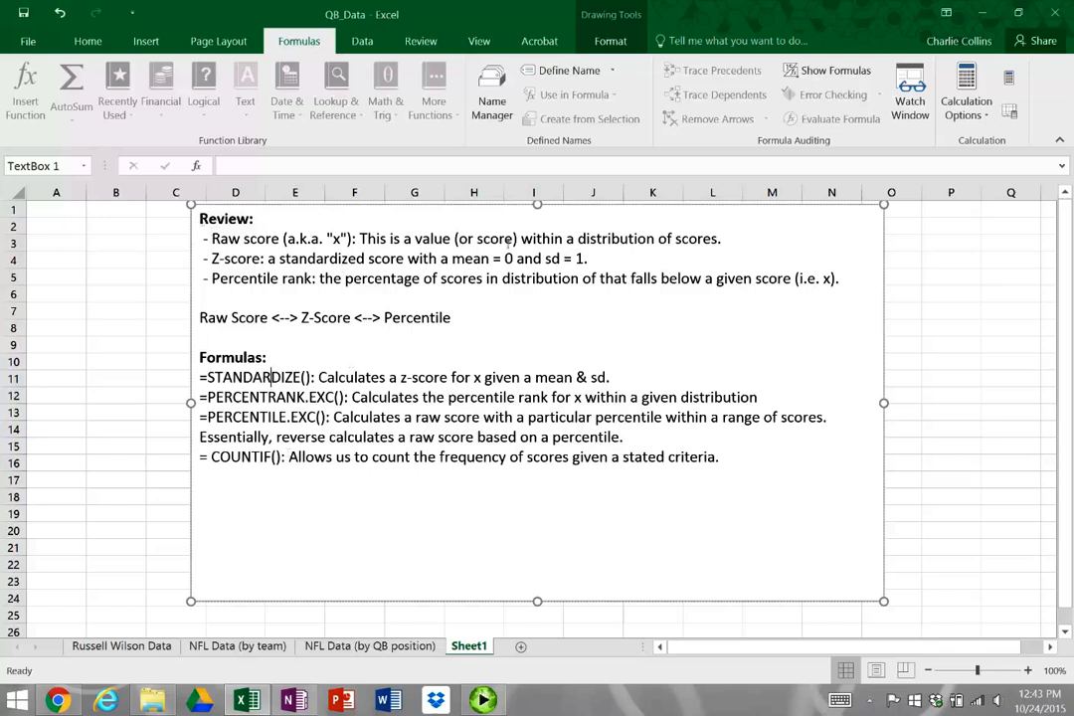
{"action": "left_click_drag", "start_coordinate": [738, 240], "coordinate": [201, 238]}
{"action": "left_click", "coordinate": [212, 239]}
{"action": "left_click_drag", "start_coordinate": [491, 320], "coordinate": [199, 321]}
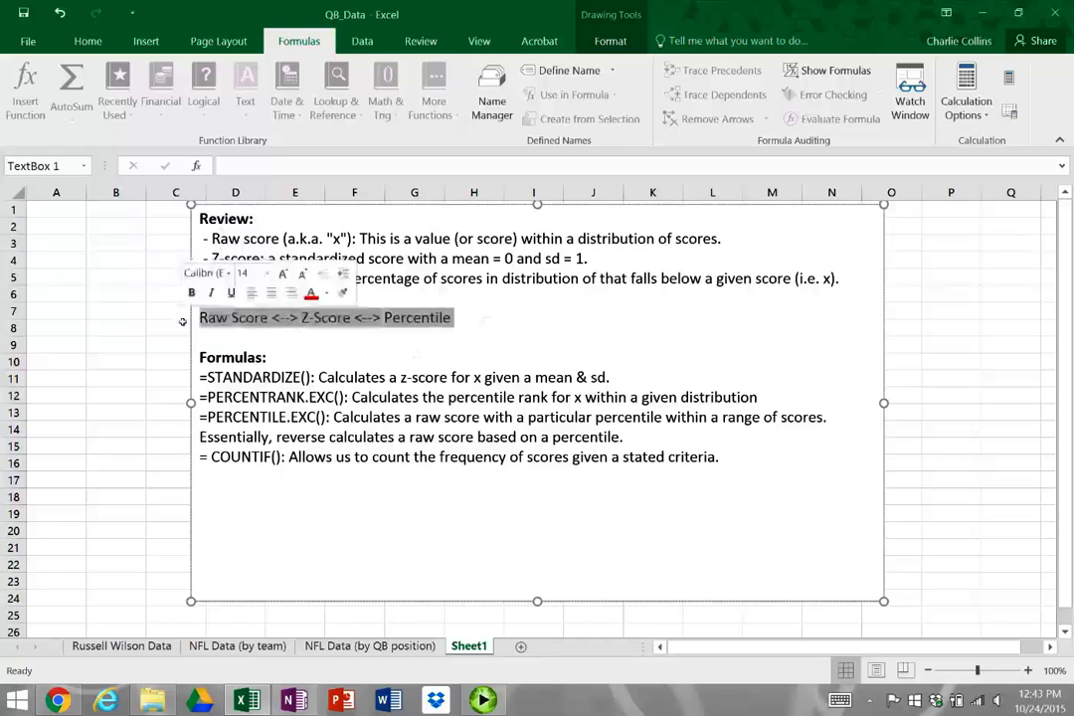
{"action": "left_click", "coordinate": [464, 323]}
{"action": "triple_click", "coordinate": [453, 318]}
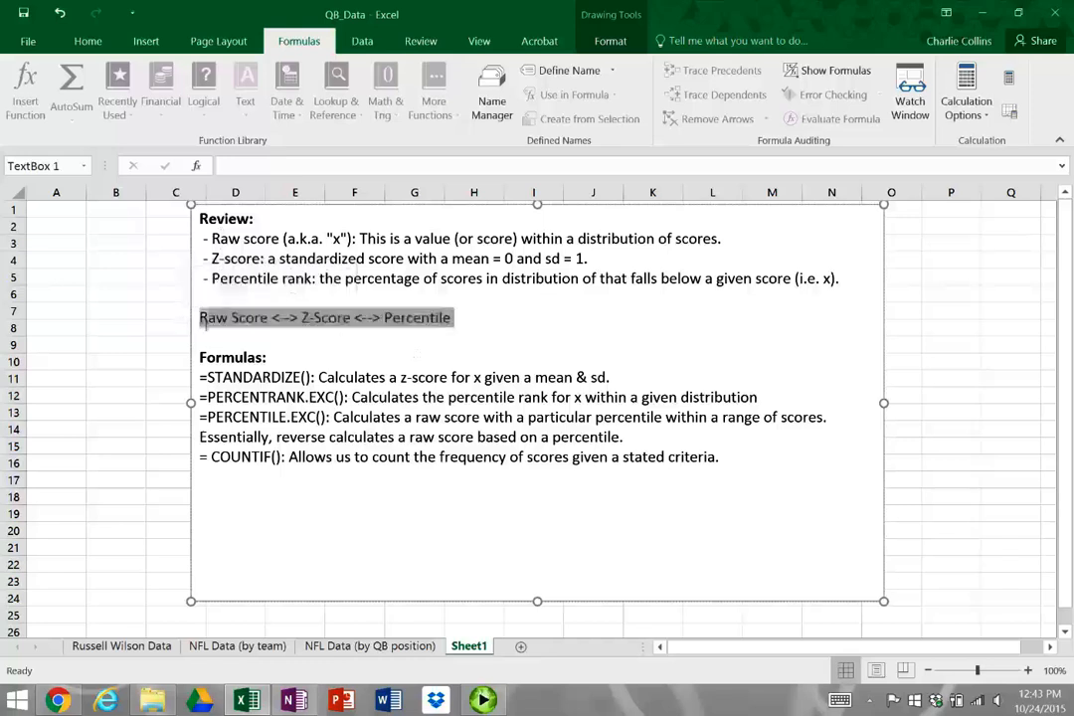
{"action": "left_click", "coordinate": [456, 318]}
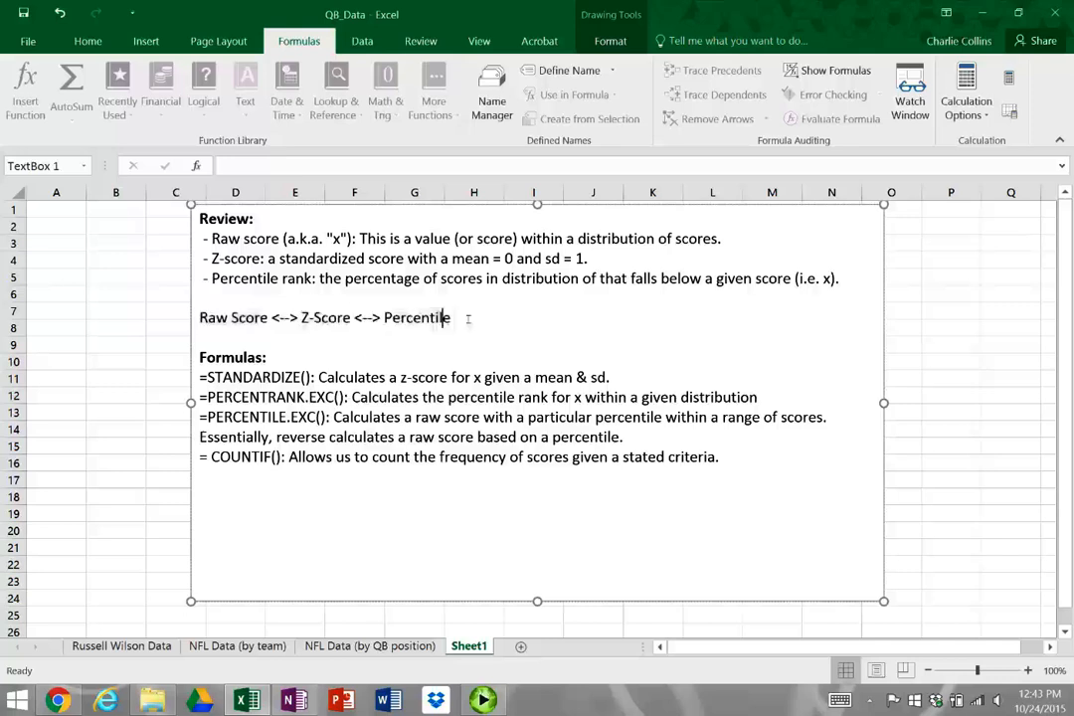
{"action": "mouse_move", "coordinate": [456, 318]}
{"action": "left_mouse_down"}
{"action": "mouse_move", "coordinate": [307, 331]}
{"action": "mouse_move", "coordinate": [195, 324]}
{"action": "mouse_move", "coordinate": [456, 324]}
{"action": "left_mouse_up"}
{"action": "left_click", "coordinate": [455, 319]}
{"action": "left_click", "coordinate": [457, 321]}
Examine the notes on the STANDARDIZE and COUNTIF formulas and how raw score, z-score and percentile relate
{"action": "left_click_drag", "start_coordinate": [611, 378], "coordinate": [199, 356]}
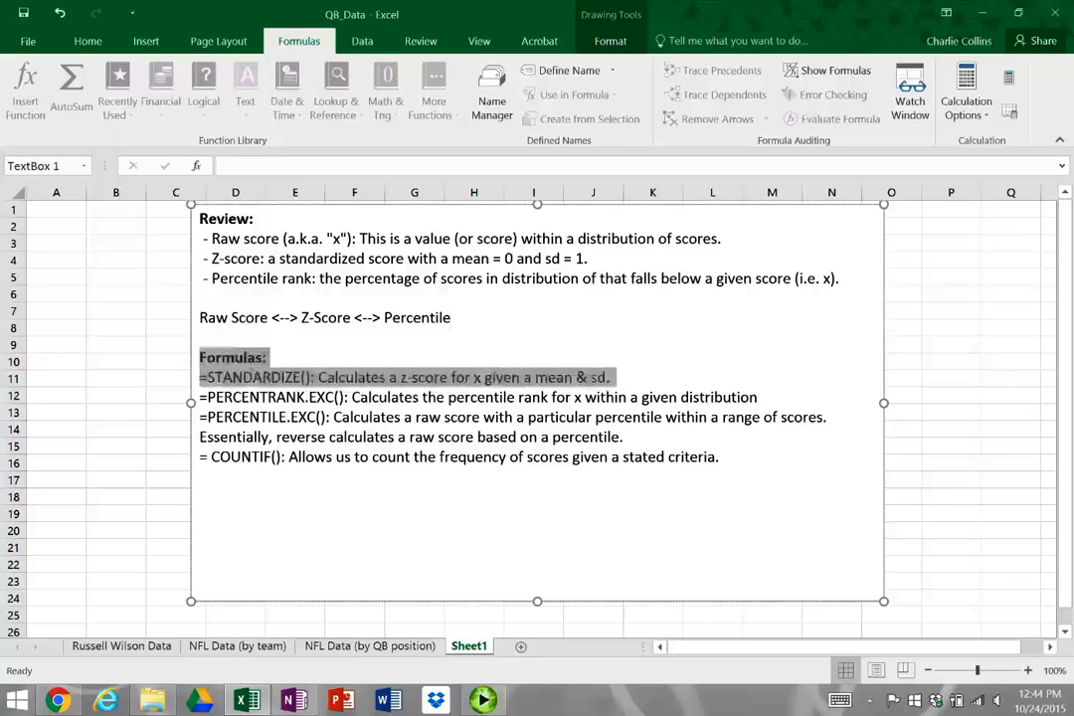
{"action": "left_click", "coordinate": [400, 369]}
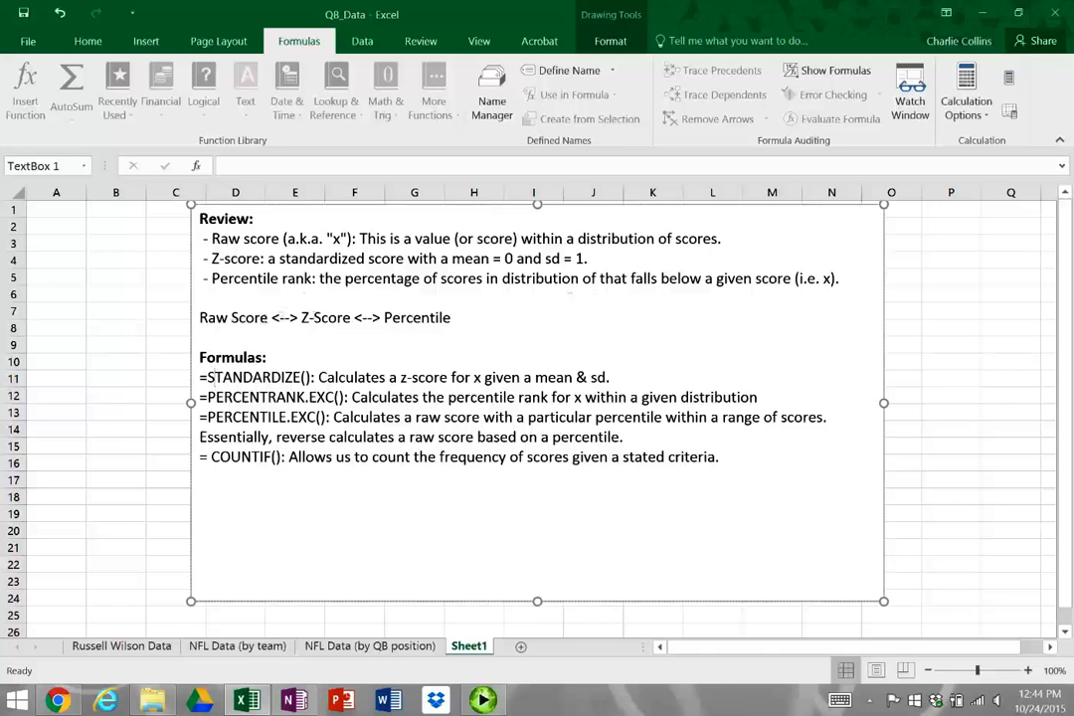
{"action": "left_click_drag", "start_coordinate": [272, 318], "coordinate": [199, 318]}
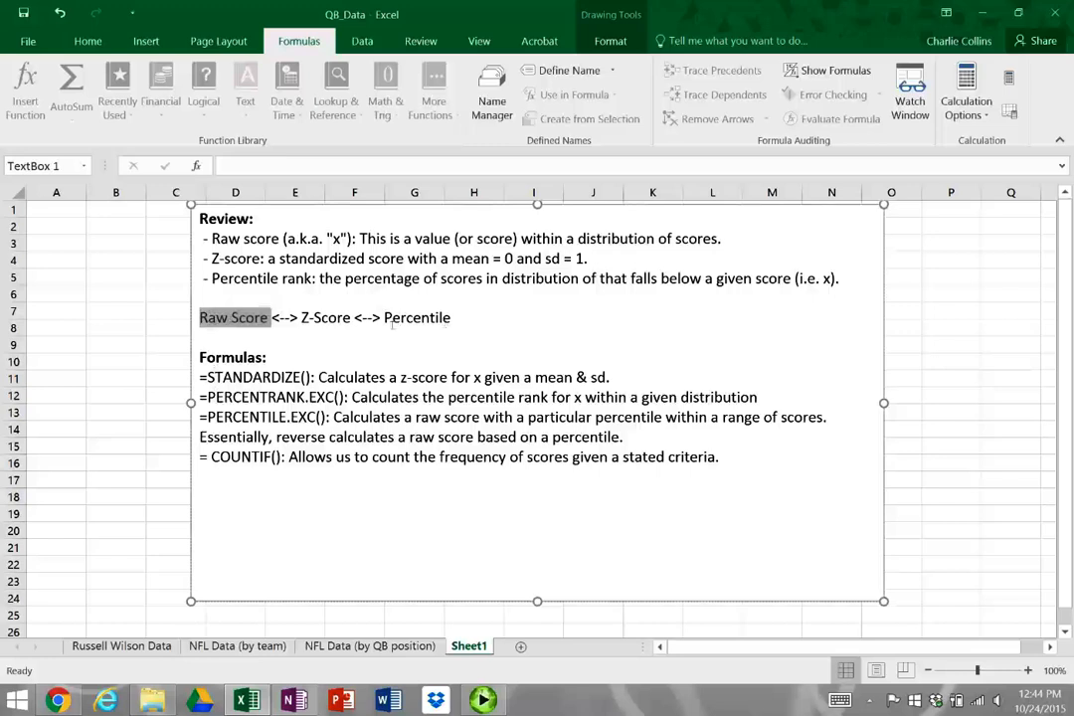
{"action": "left_click_drag", "start_coordinate": [384, 318], "coordinate": [450, 320]}
{"action": "key", "text": "Down"}
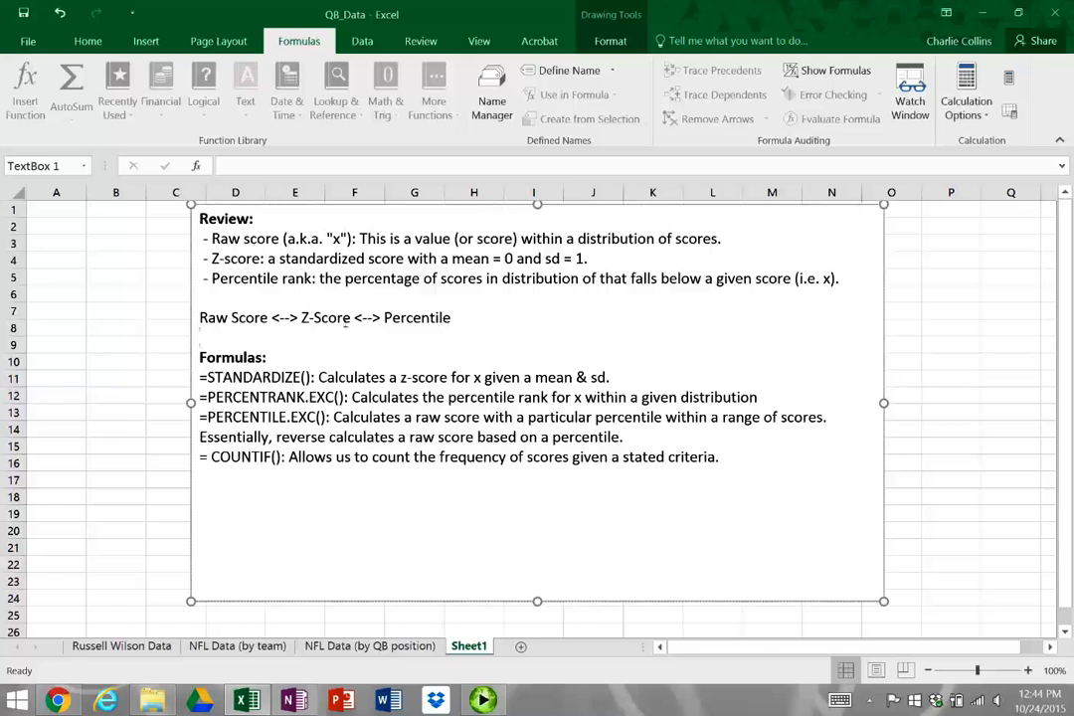
{"action": "left_click_drag", "start_coordinate": [354, 319], "coordinate": [299, 320]}
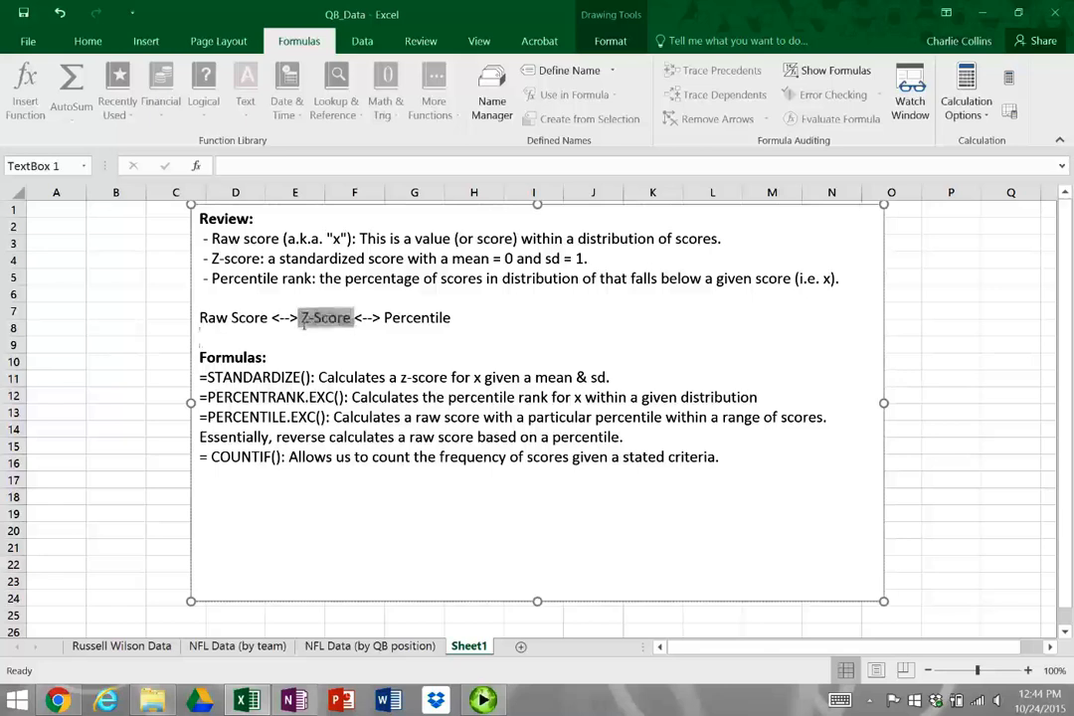
{"action": "left_click", "coordinate": [473, 314]}
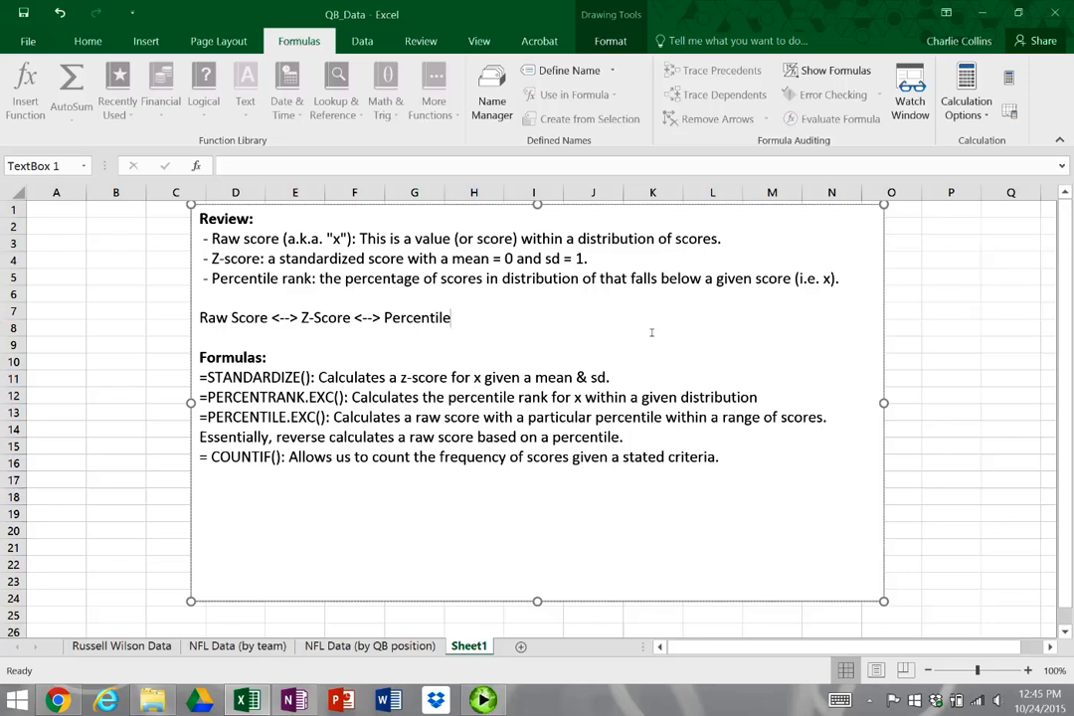
{"action": "left_click_drag", "start_coordinate": [756, 463], "coordinate": [149, 459]}
{"action": "left_click", "coordinate": [524, 458]}
Open the NFL Data (by QB position) sheet and review its headings for mean, standard deviation, z-scores, percentile rank, 65th percentile and score counts
{"action": "left_click", "coordinate": [369, 646]}
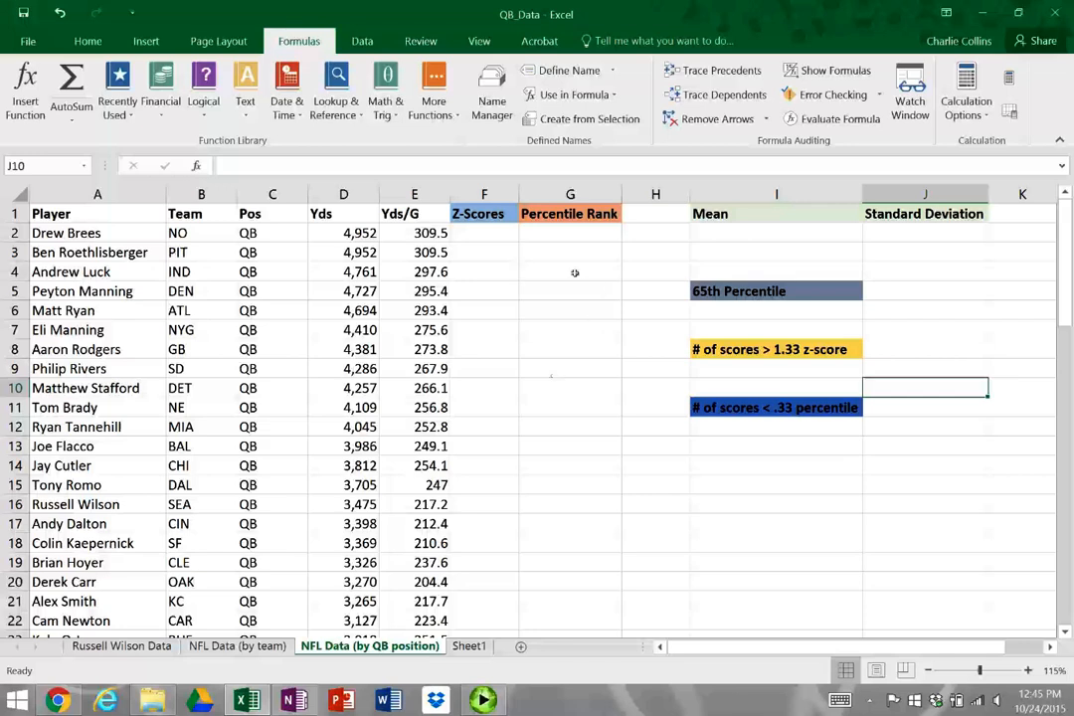
{"action": "left_click", "coordinate": [344, 233]}
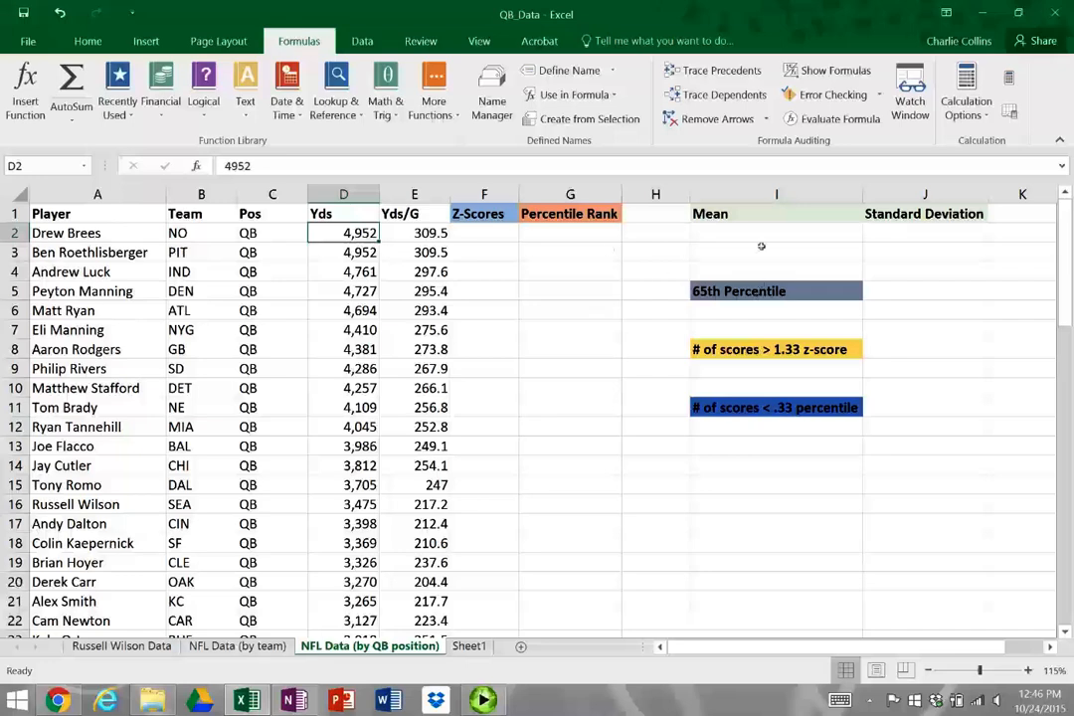
{"action": "left_click_drag", "start_coordinate": [771, 219], "coordinate": [895, 216]}
{"action": "left_click", "coordinate": [946, 239]}
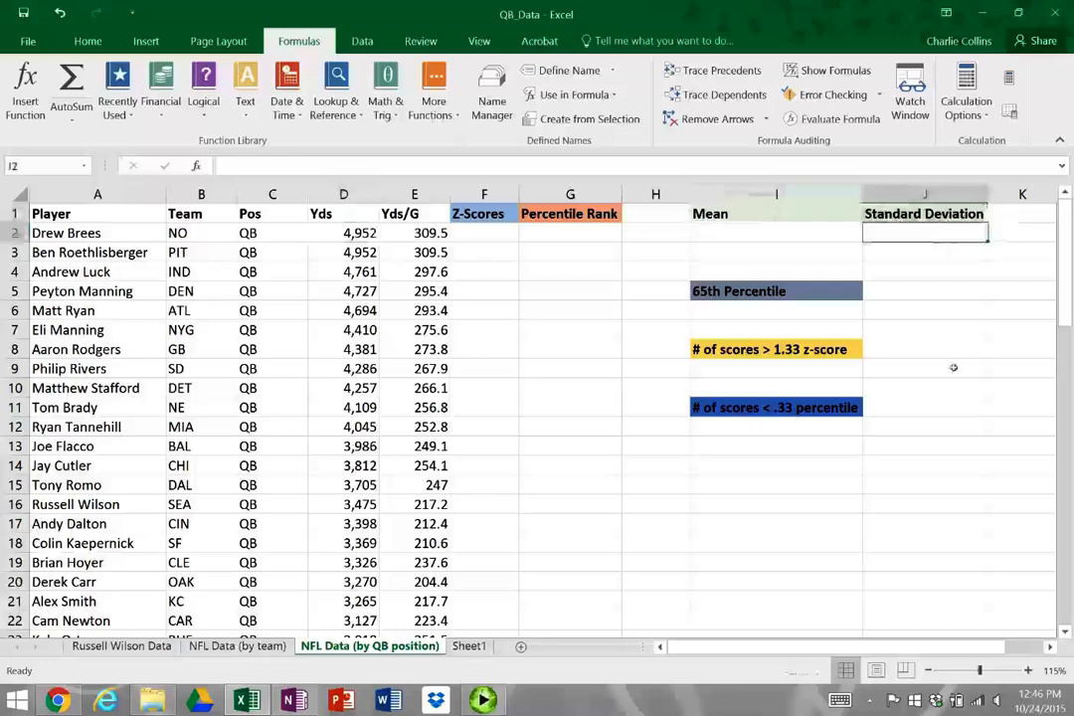
{"action": "left_click", "coordinate": [481, 216]}
{"action": "key", "text": "Right"}
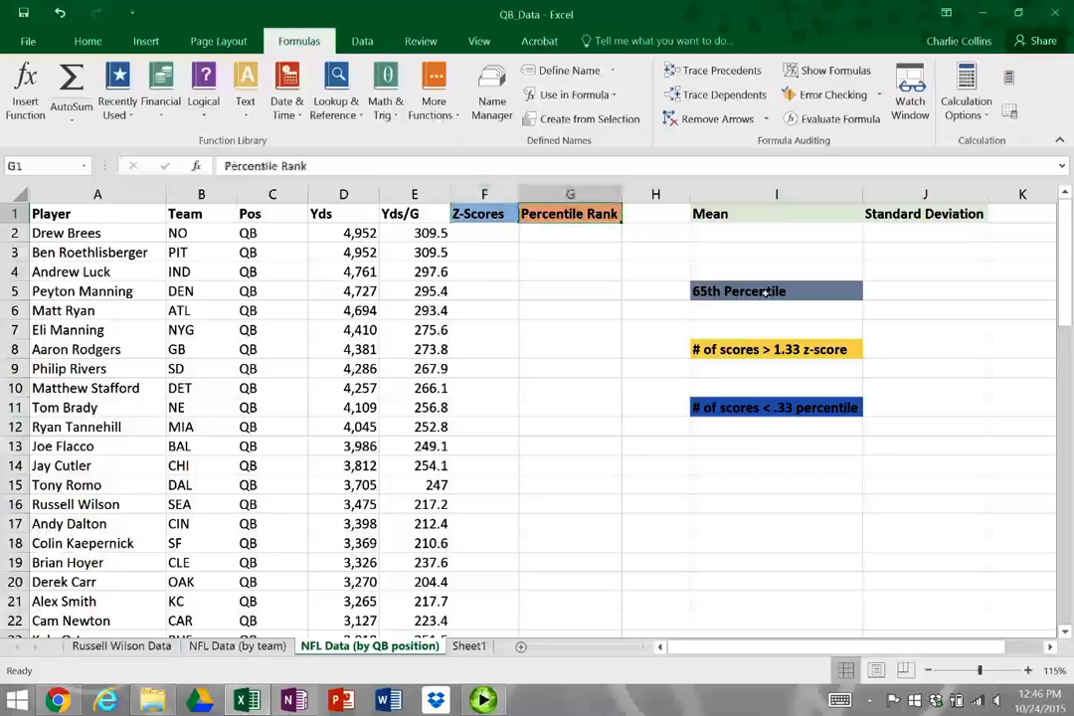
{"action": "left_click", "coordinate": [796, 291]}
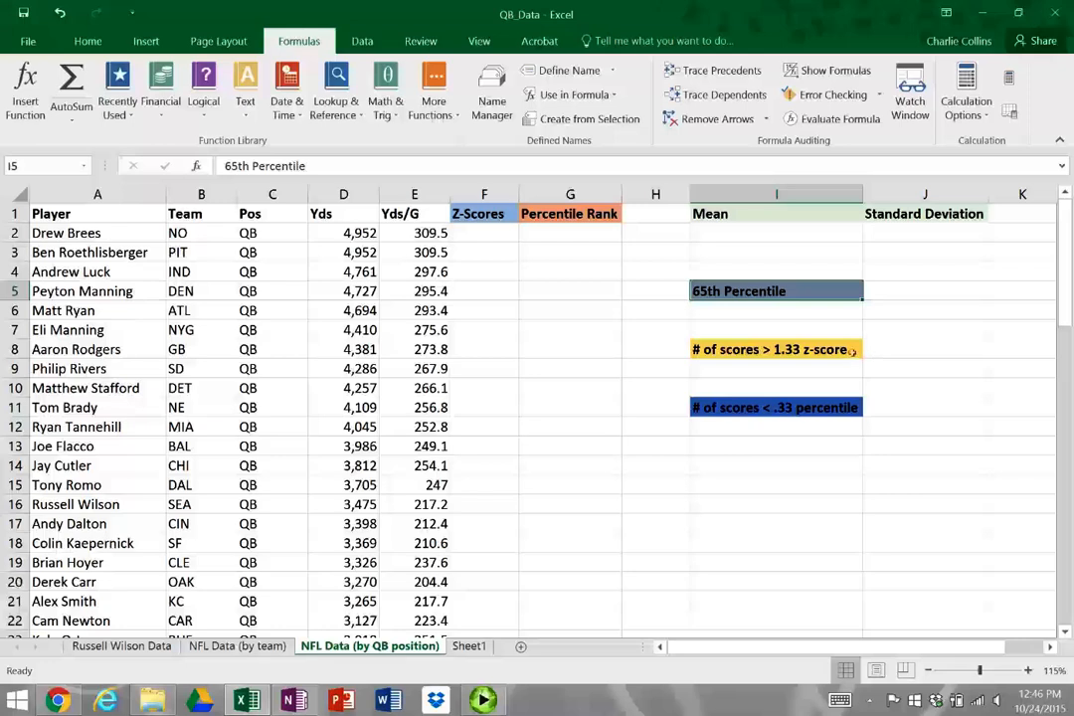
{"action": "left_click", "coordinate": [857, 350]}
{"action": "left_click", "coordinate": [791, 408]}
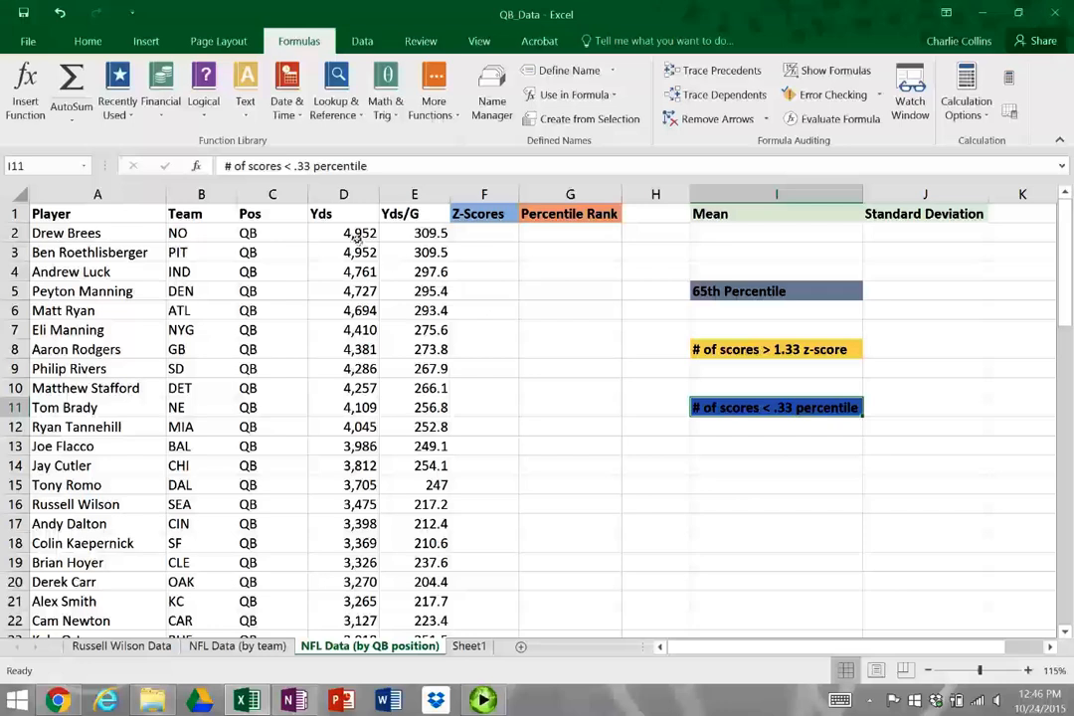
Compare the total yards column with the yards-per-game column in the quarterback data
{"action": "left_click", "coordinate": [356, 235]}
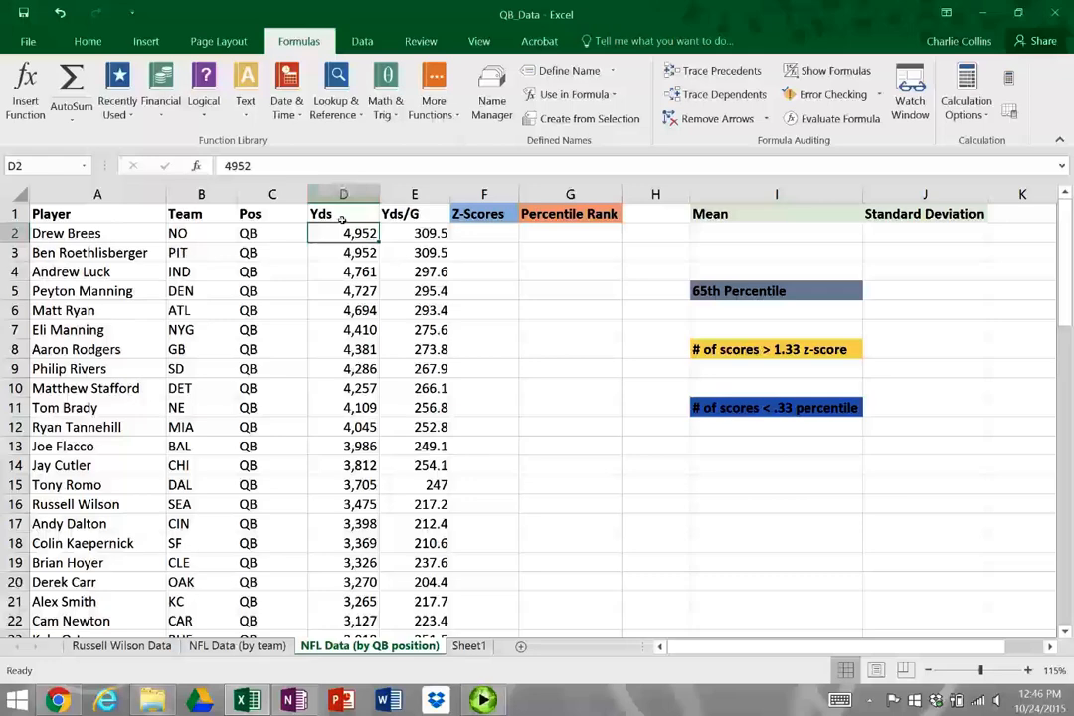
{"action": "left_click", "coordinate": [344, 199]}
{"action": "left_click", "coordinate": [358, 234]}
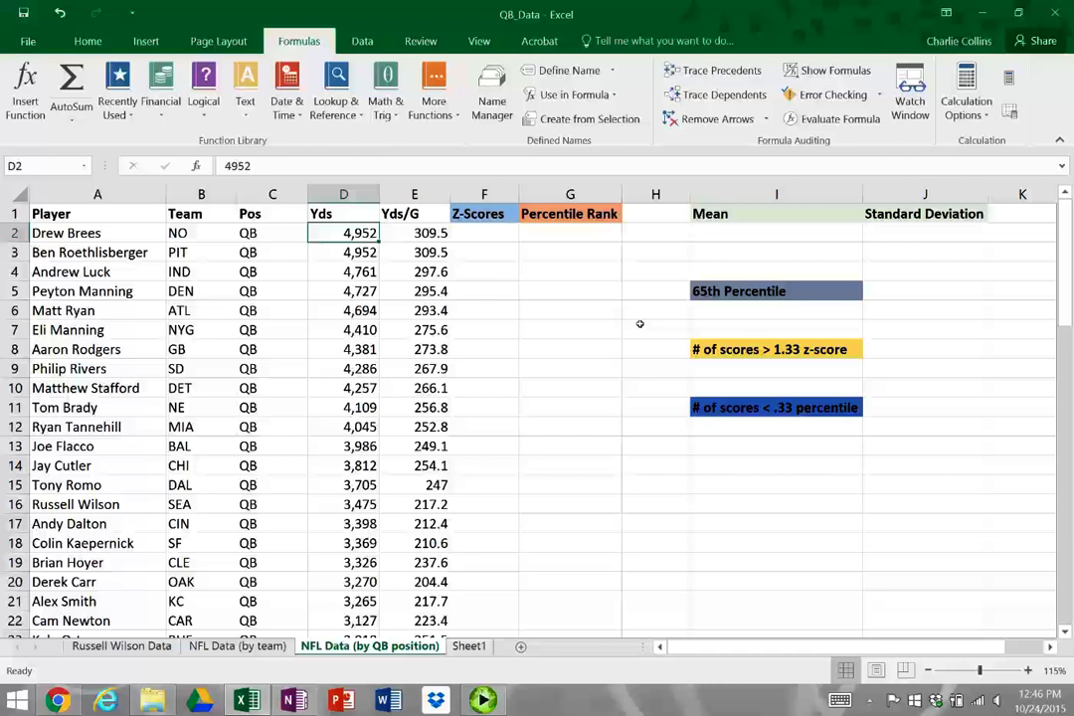
{"action": "key", "text": "Right"}
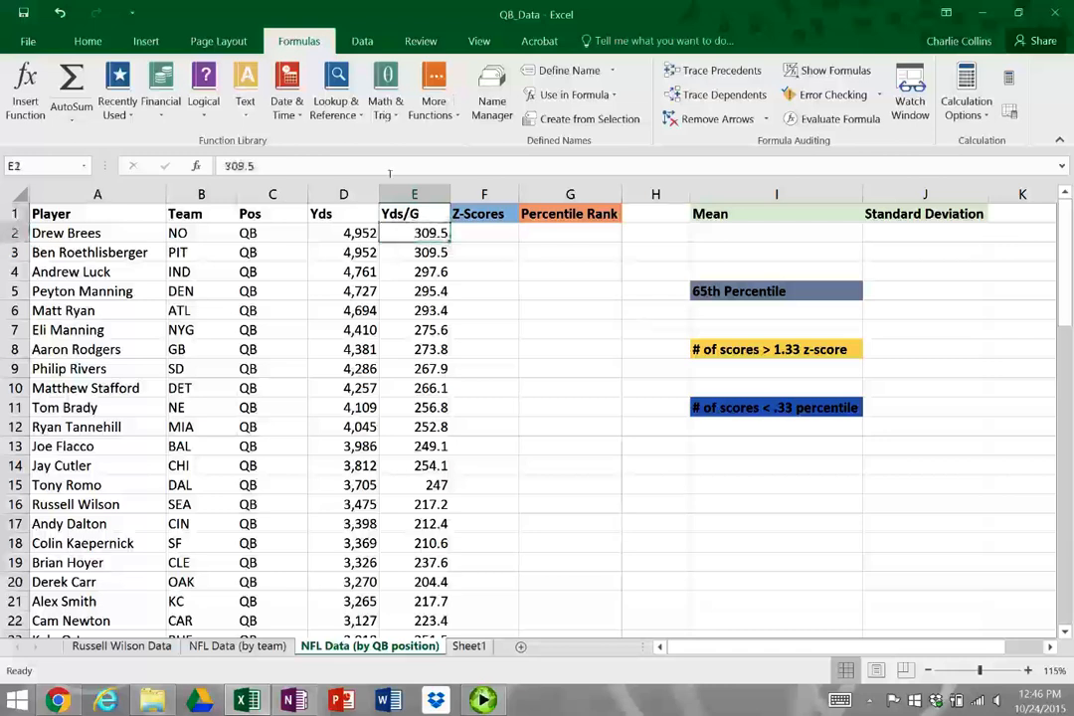
{"action": "left_click", "coordinate": [425, 216]}
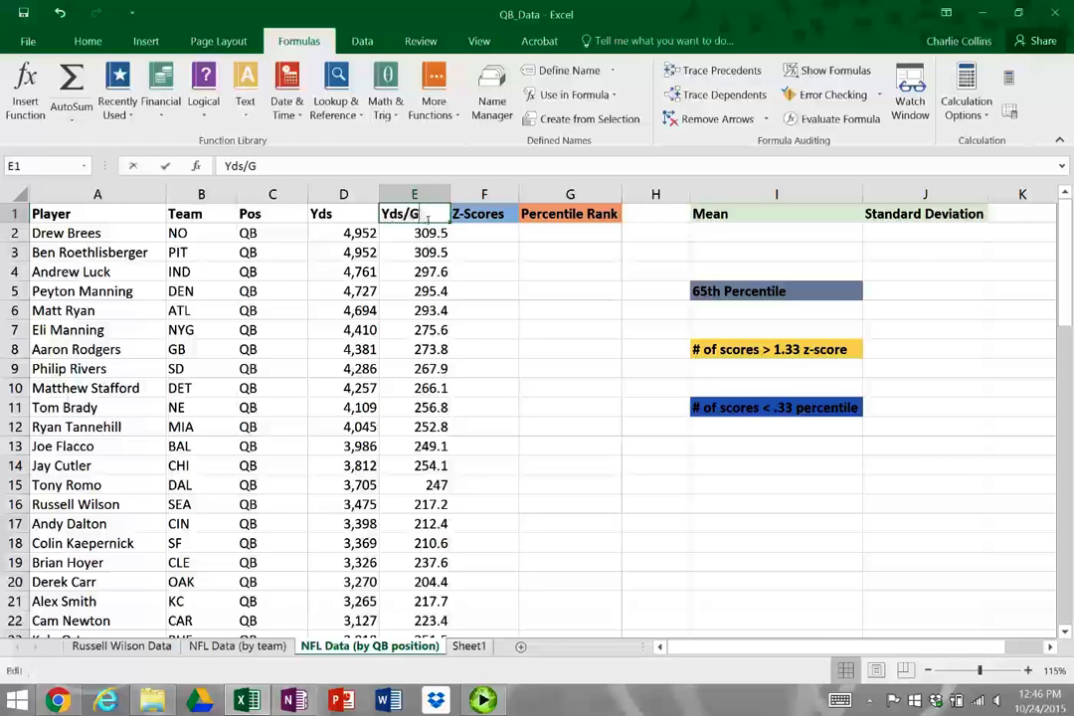
{"action": "double_click", "coordinate": [422, 217]}
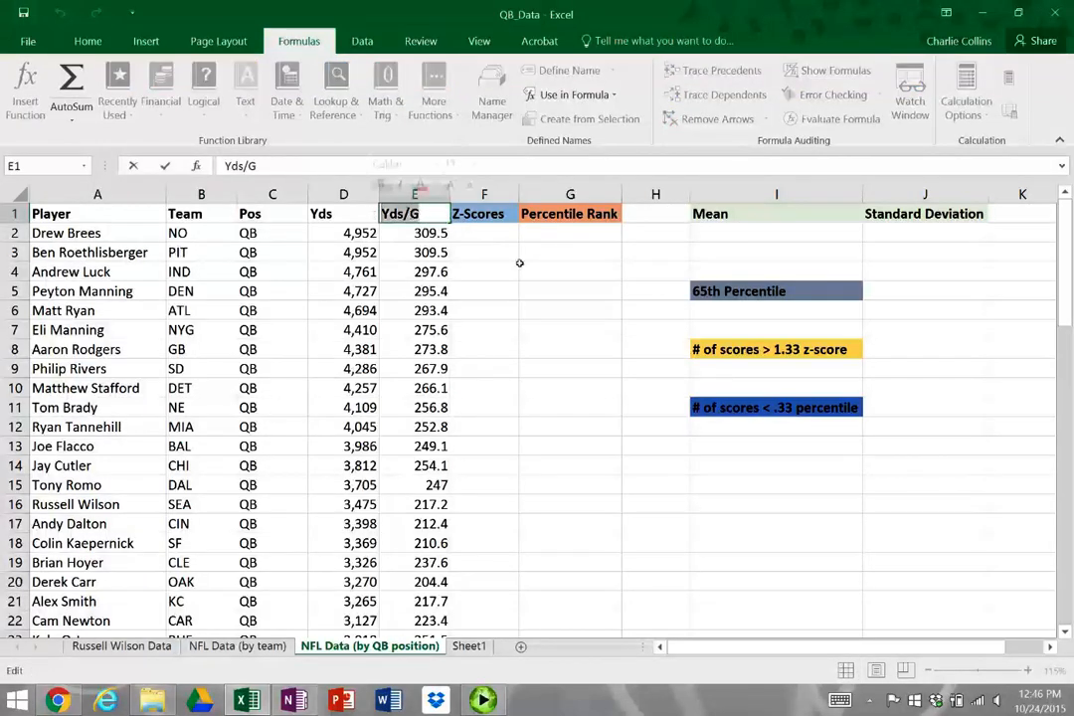
{"action": "key", "text": "Return"}
{"action": "key", "text": "Up"}
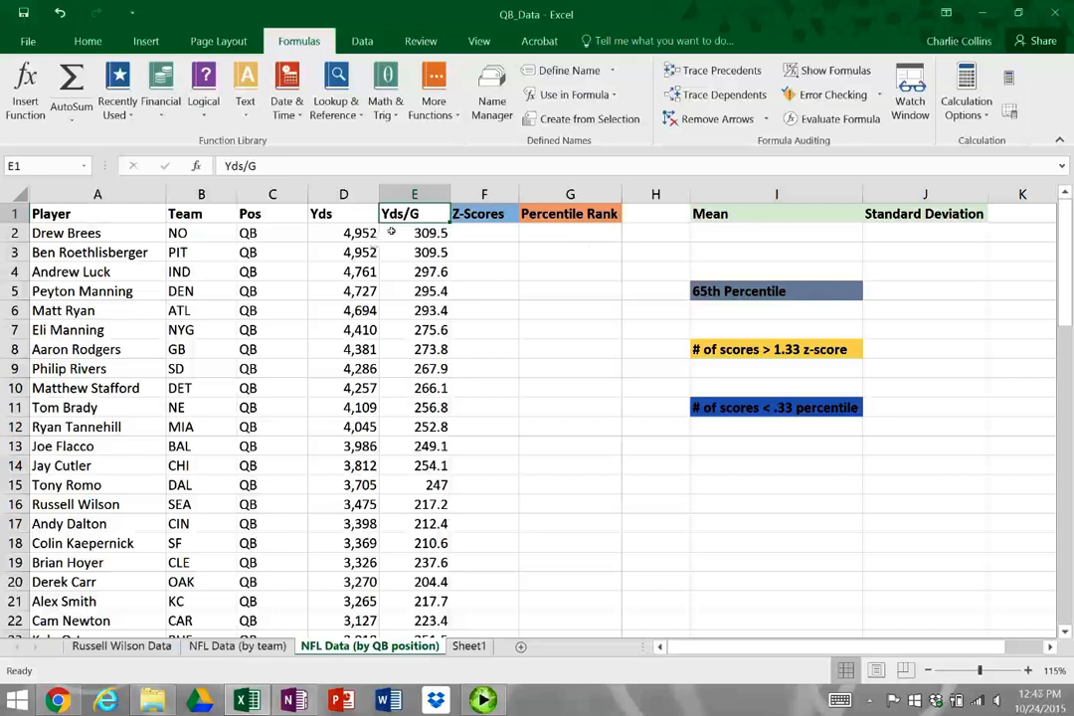
{"action": "left_click", "coordinate": [428, 233]}
{"action": "left_click", "coordinate": [358, 233], "text": "shift"}
{"action": "left_click", "coordinate": [404, 261]}
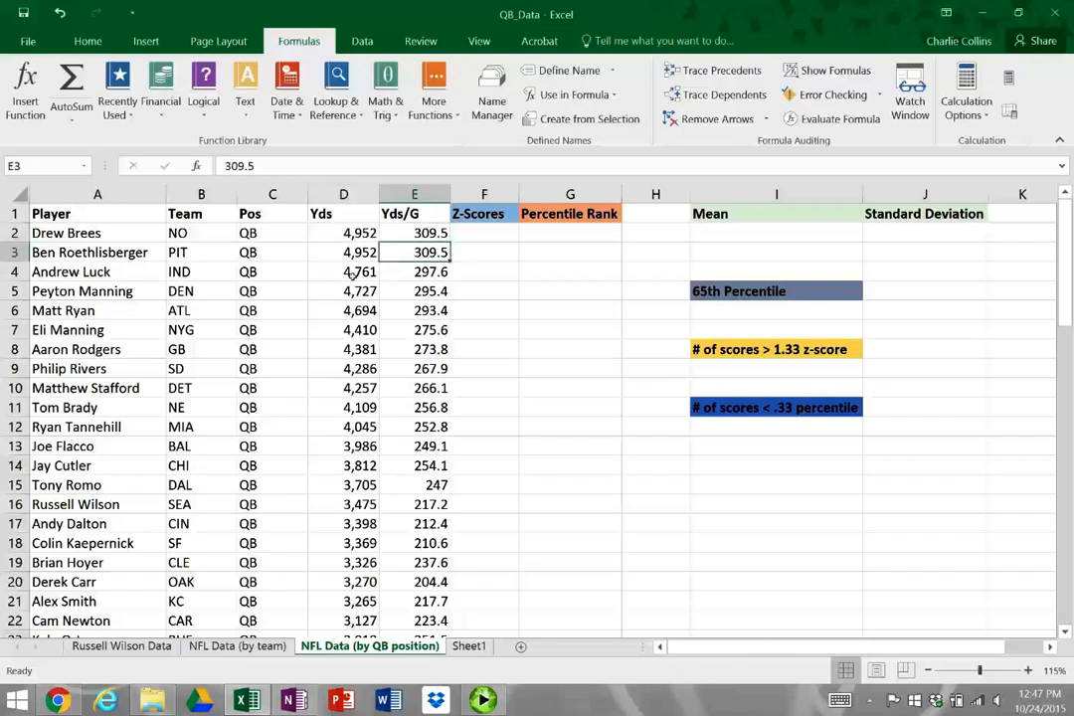
Check how far the quarterback list extends by selecting the player names from A2 to the last entry, and return to the sheet's start
{"action": "left_click_drag", "start_coordinate": [353, 232], "coordinate": [355, 344]}
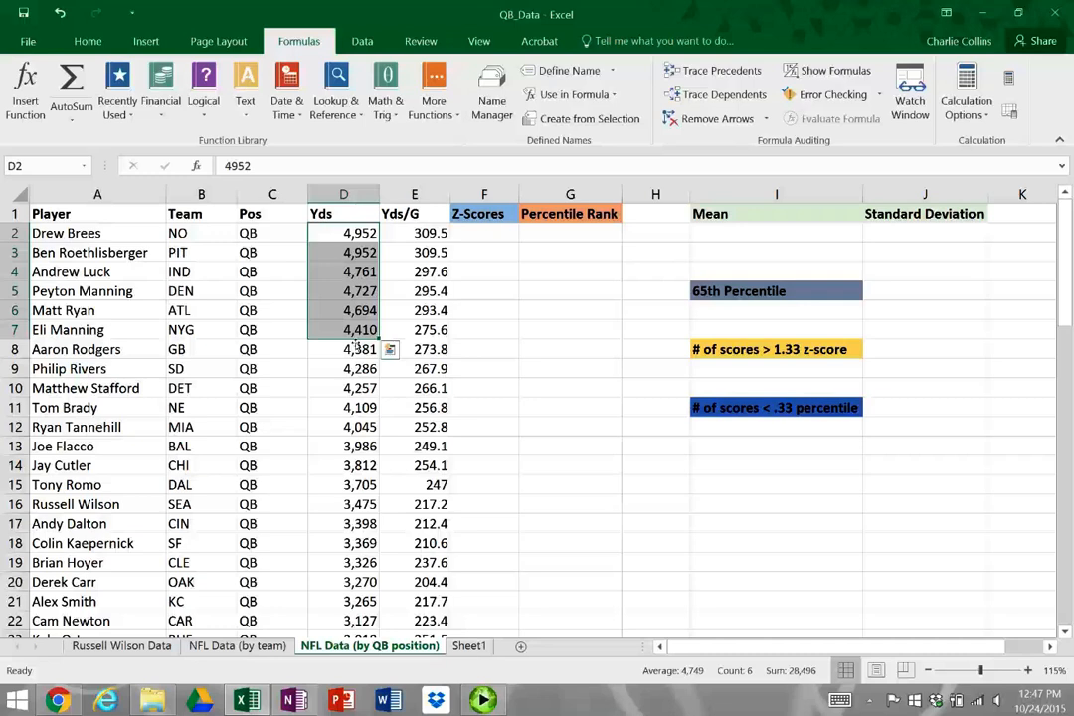
{"action": "left_click", "coordinate": [111, 237]}
{"action": "key", "text": "ctrl+shift+Down"}
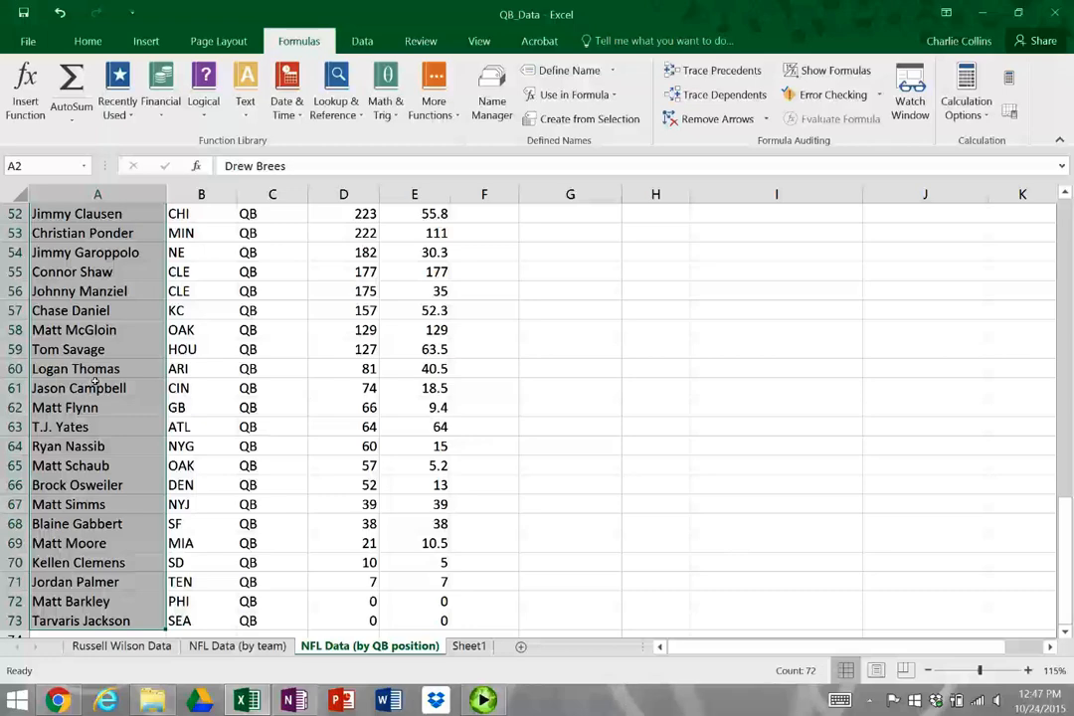
{"action": "key", "text": "ctrl+Home"}
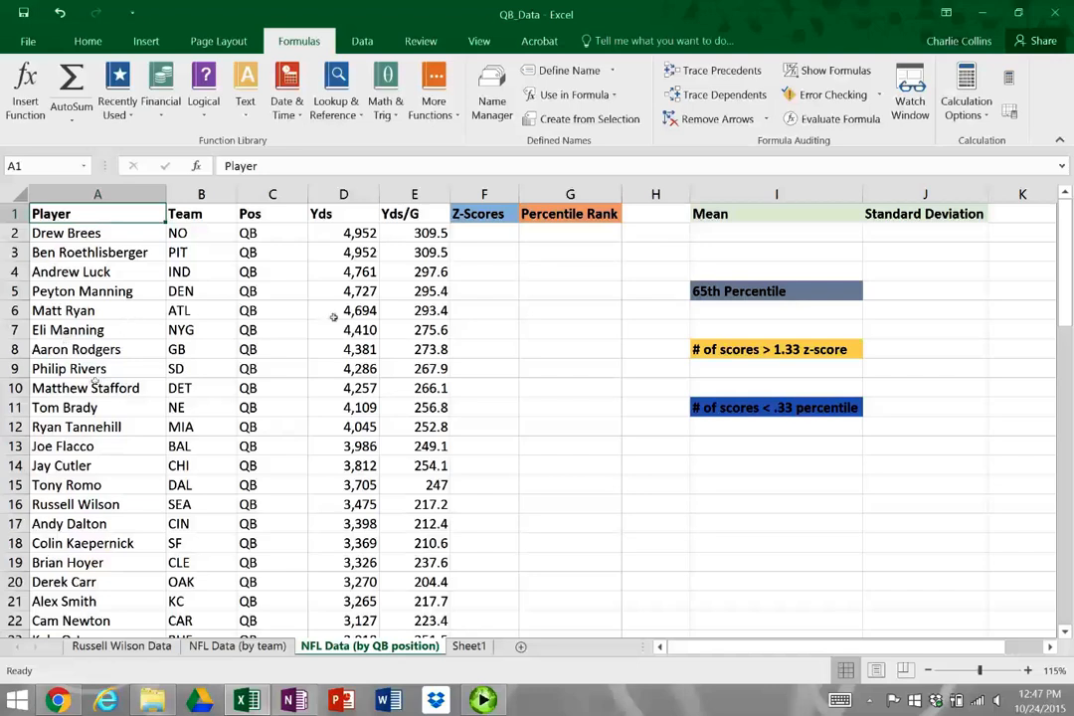
Calculate the mean of total yards in I2 with =AVERAGE(D2:D73)
{"action": "left_click", "coordinate": [340, 234]}
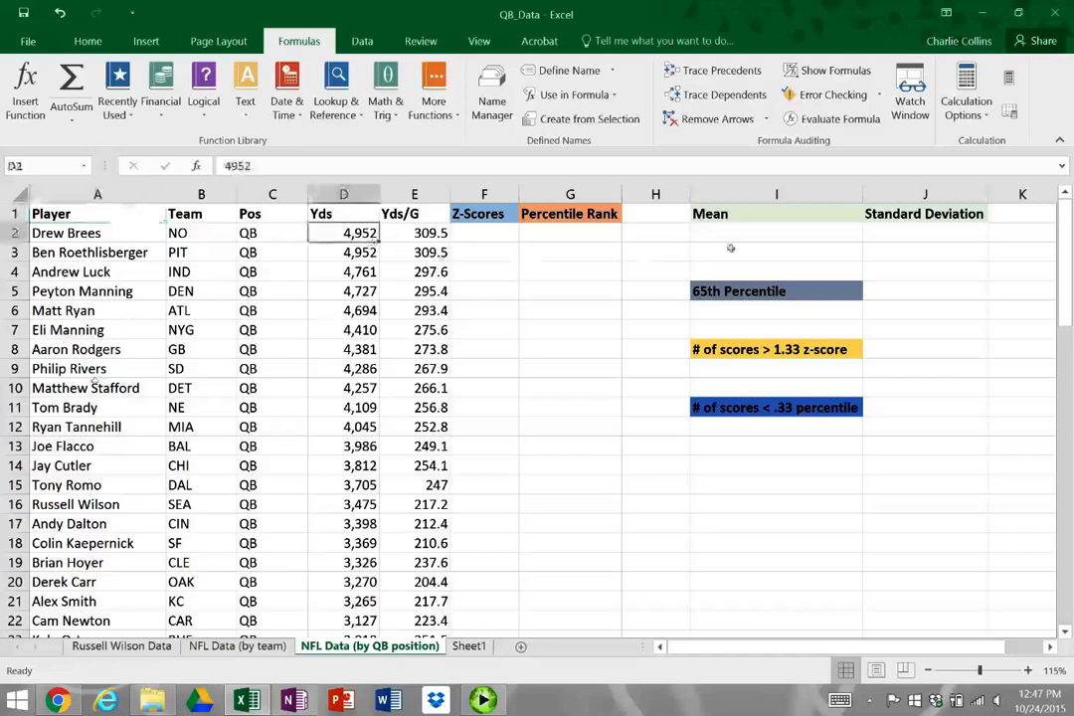
{"action": "left_click", "coordinate": [741, 239]}
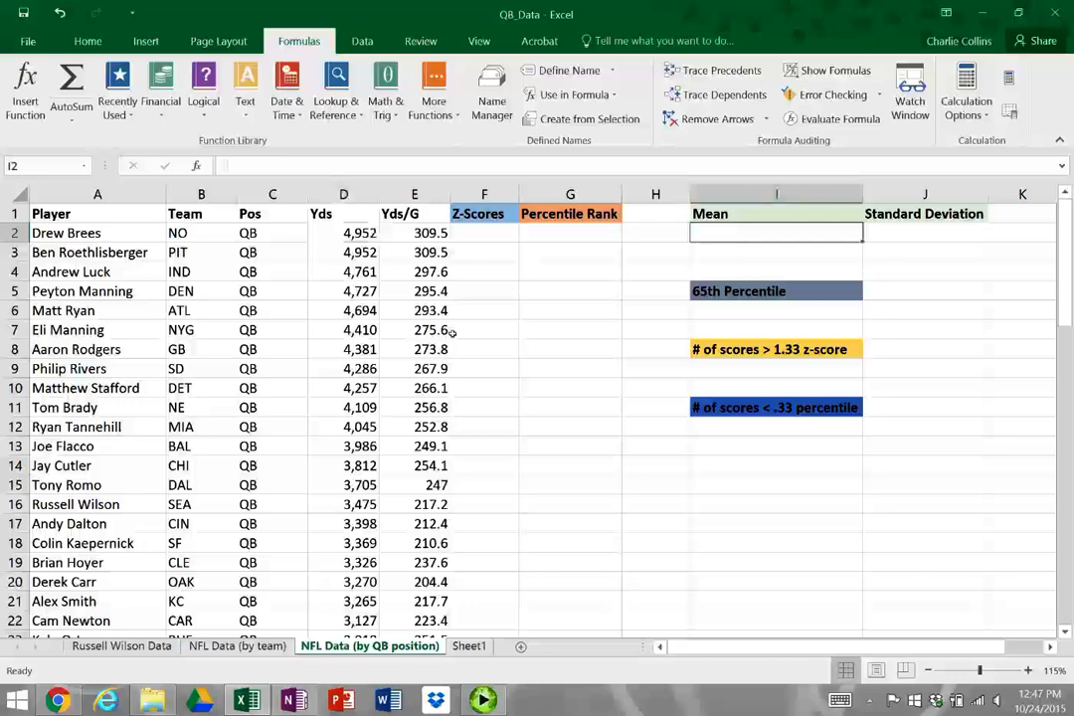
{"action": "type", "text": "=AVER"}
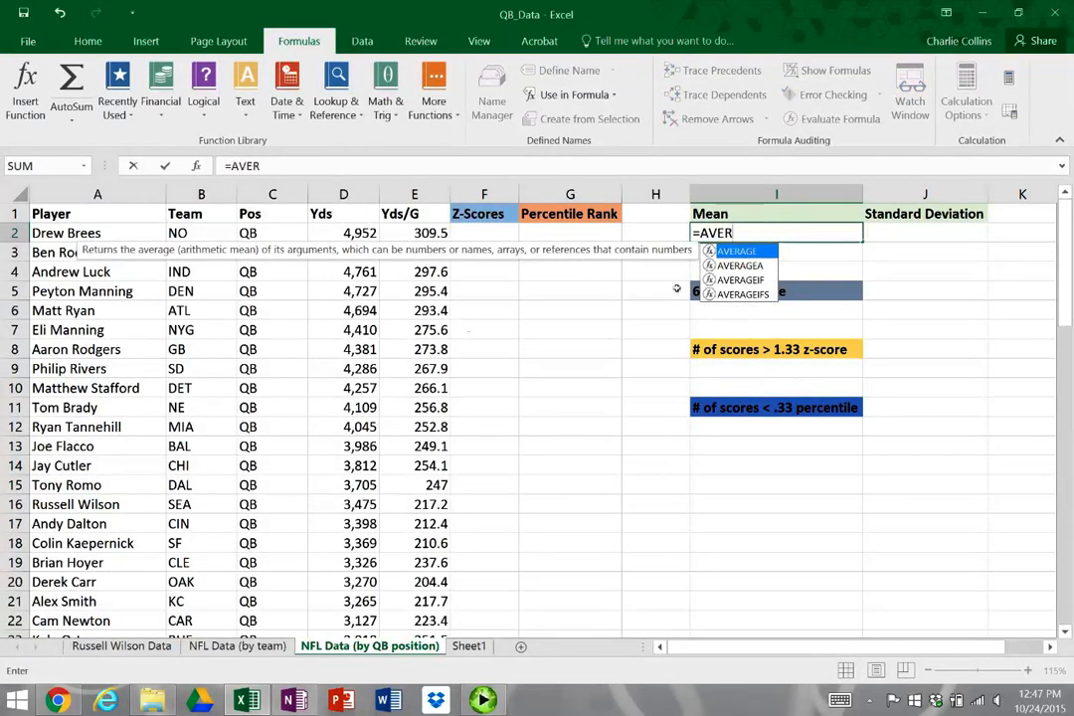
{"action": "double_click", "coordinate": [747, 256]}
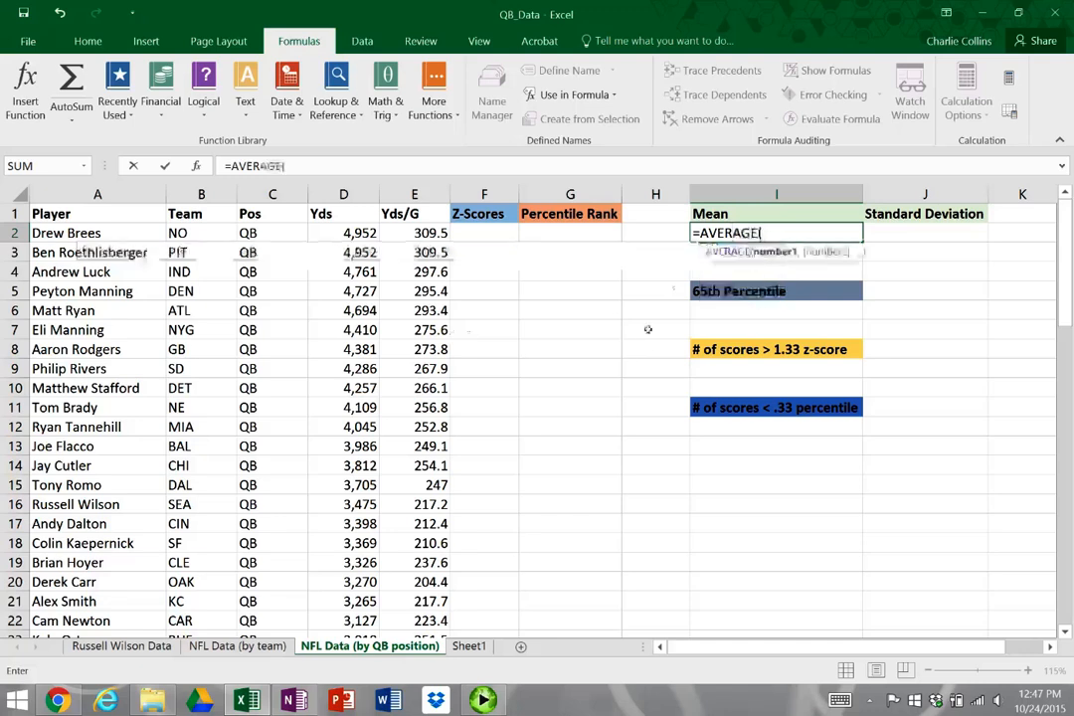
{"action": "left_click", "coordinate": [374, 235]}
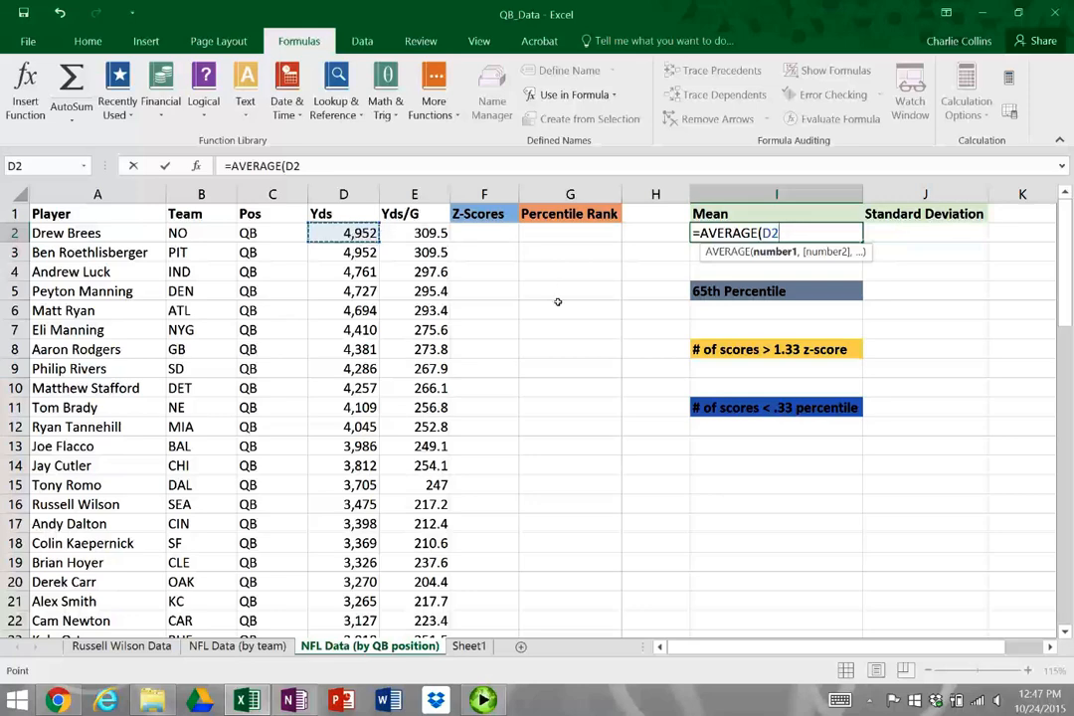
{"action": "key", "text": "ctrl+shift+Down"}
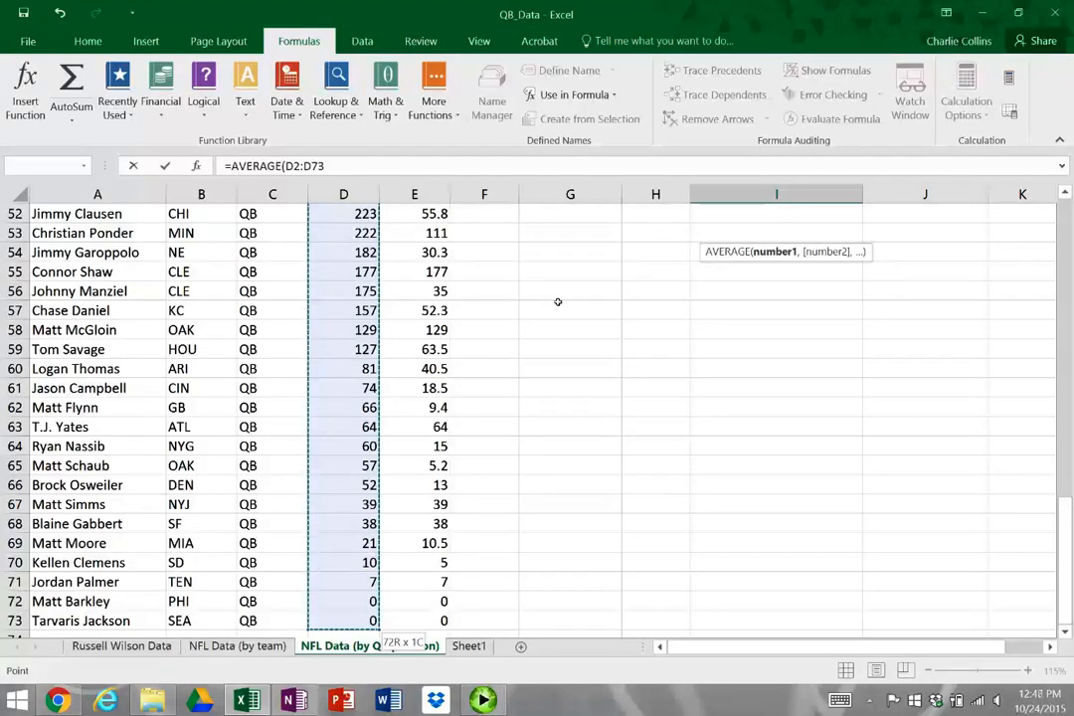
{"action": "type", "text": ")"}
{"action": "key", "text": "ctrl+Return"}
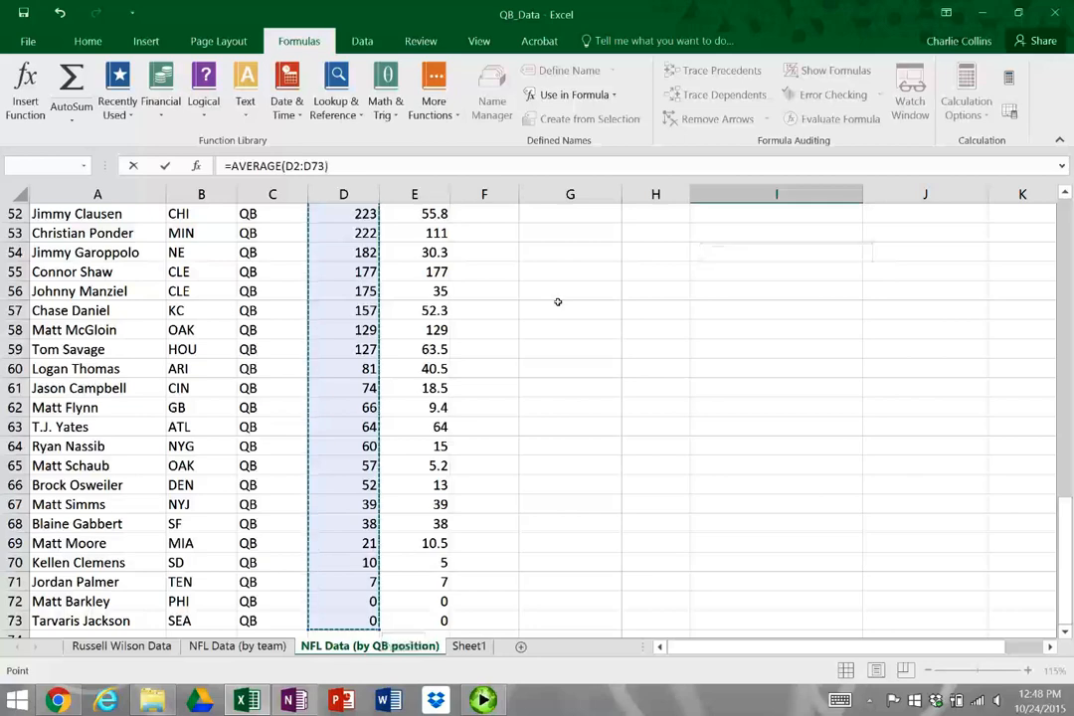
{"action": "scroll", "coordinate": [558, 302], "scroll_direction": "up", "scroll_amount": 17}
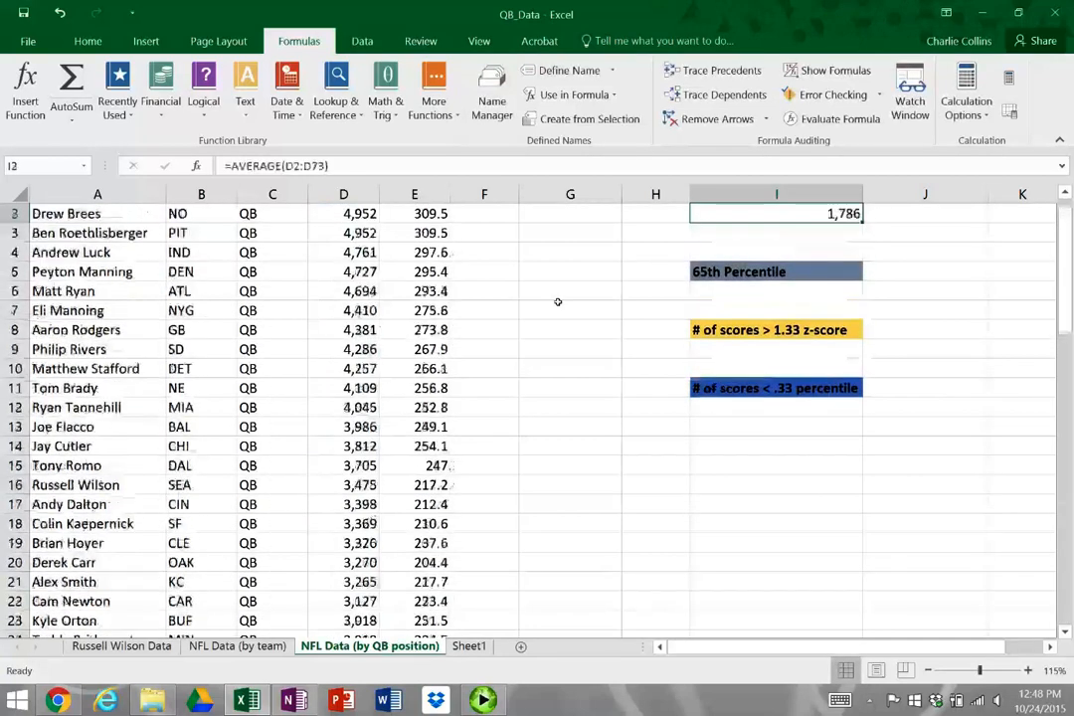
Freeze the panes at F13 so rows 1 to 12 and columns A to E stay in view
{"action": "key", "text": "Up"}
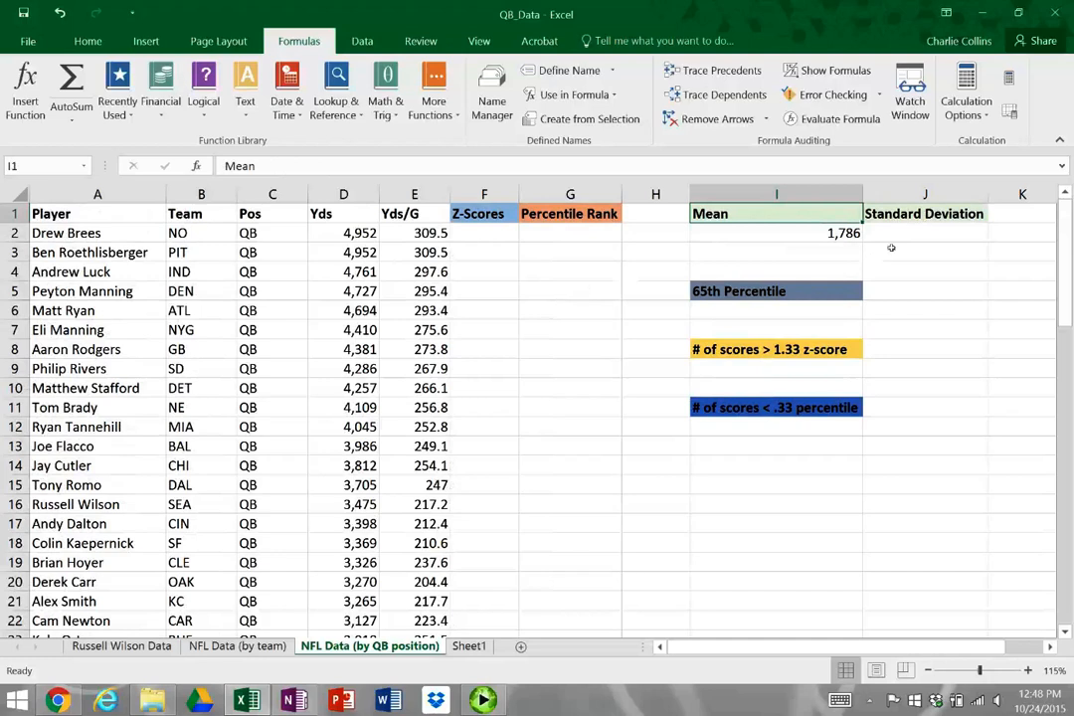
{"action": "left_click", "coordinate": [479, 445]}
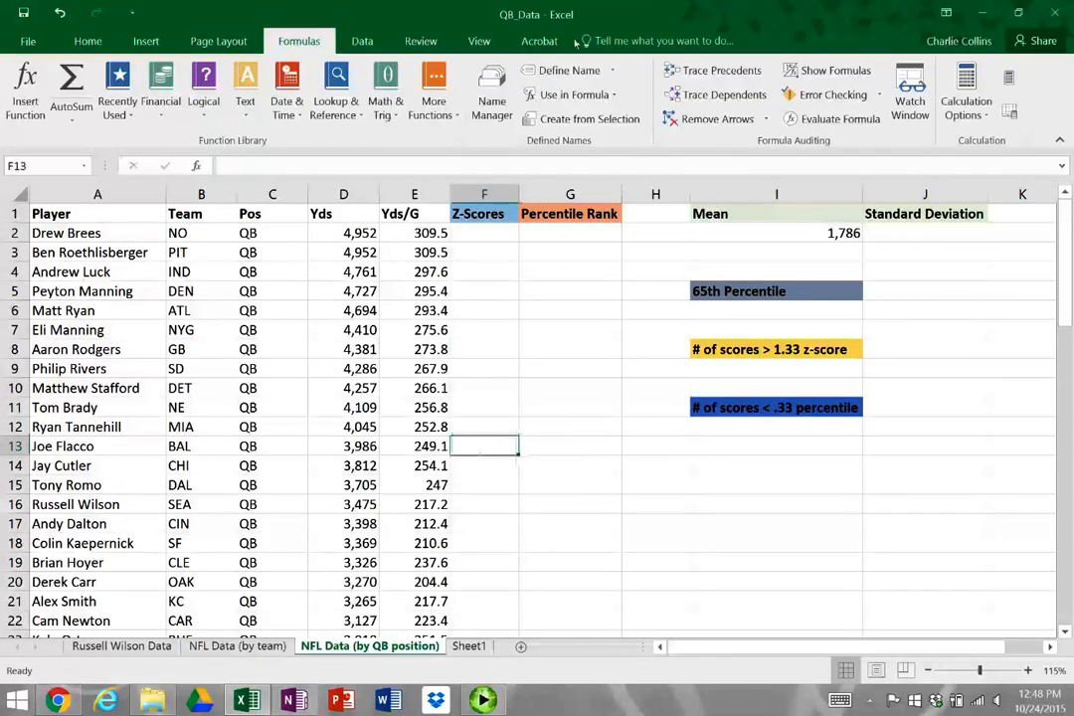
{"action": "left_click", "coordinate": [480, 41]}
{"action": "left_click", "coordinate": [587, 108]}
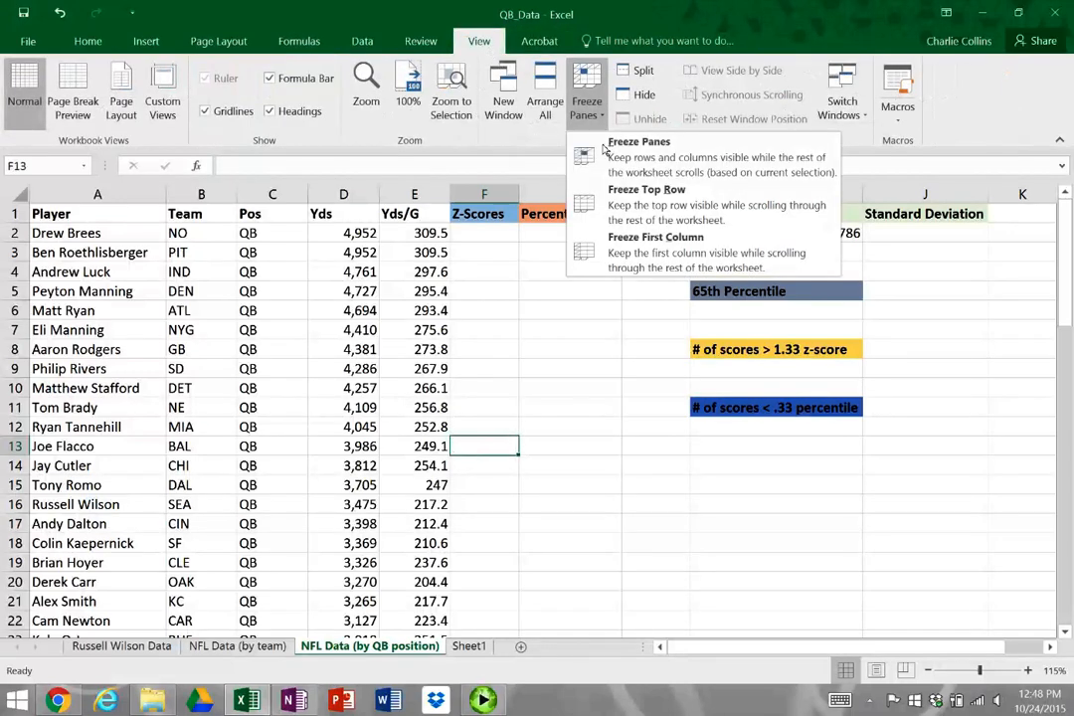
{"action": "left_click", "coordinate": [640, 142]}
{"action": "scroll", "coordinate": [587, 361], "scroll_direction": "down", "scroll_amount": 5}
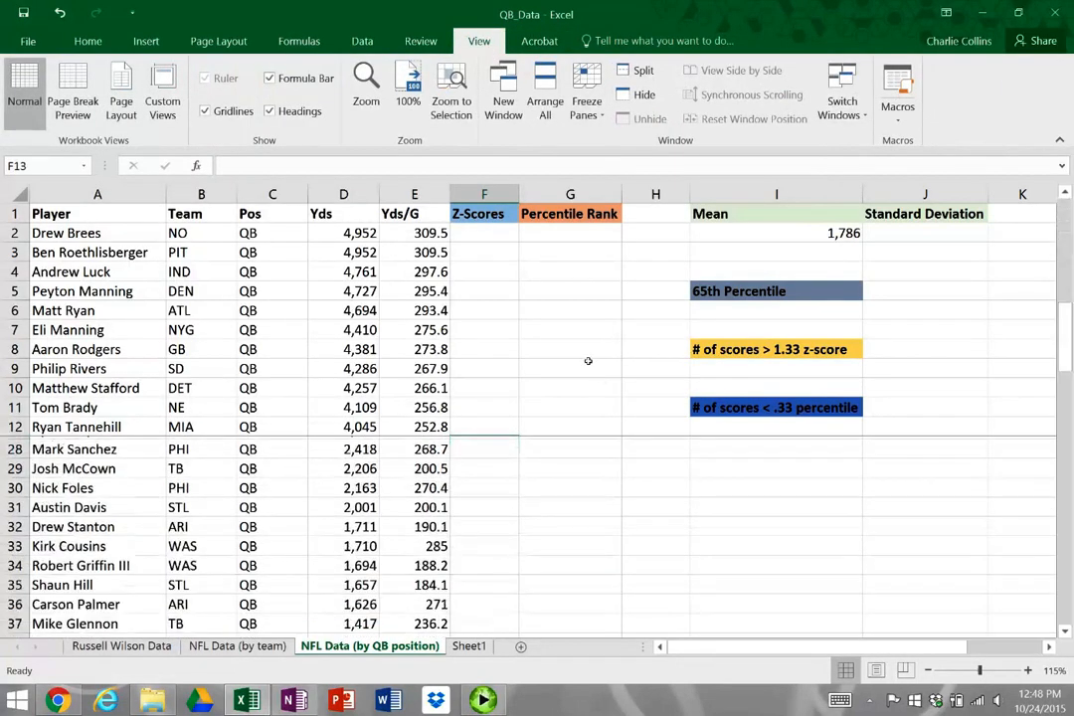
{"action": "scroll", "coordinate": [588, 361], "scroll_direction": "up", "scroll_amount": 5}
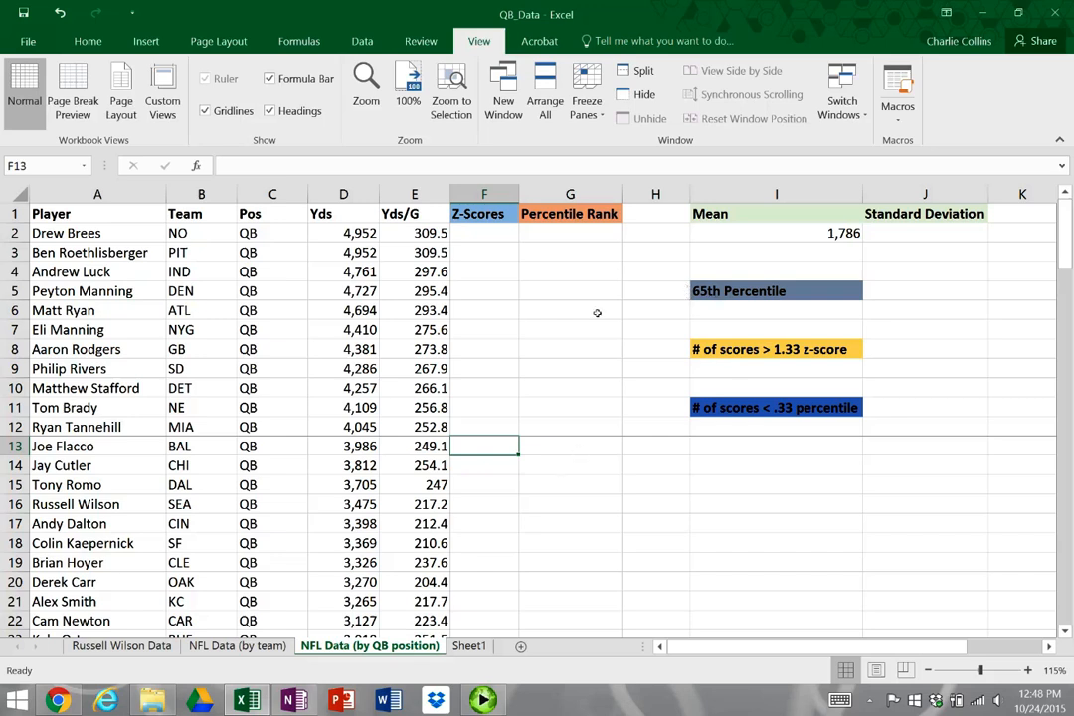
Calculate the population standard deviation of total yards in J2 with =STDEV.P(D2:D73)
{"action": "left_click", "coordinate": [925, 233]}
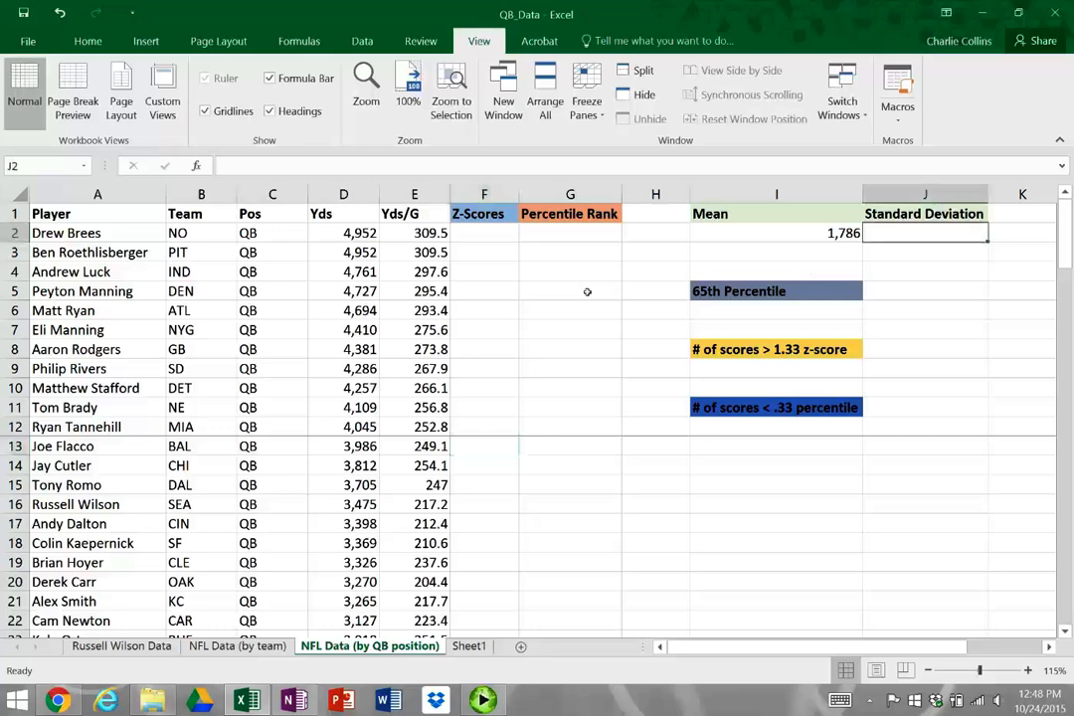
{"action": "type", "text": "=STD"}
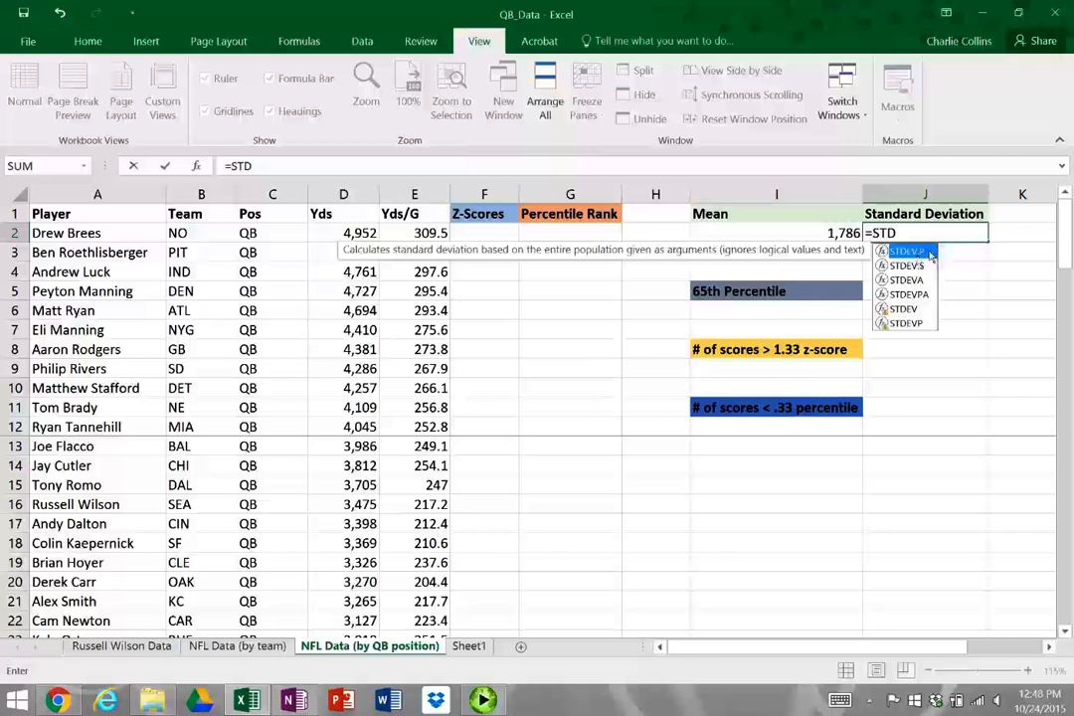
{"action": "left_click", "coordinate": [933, 261]}
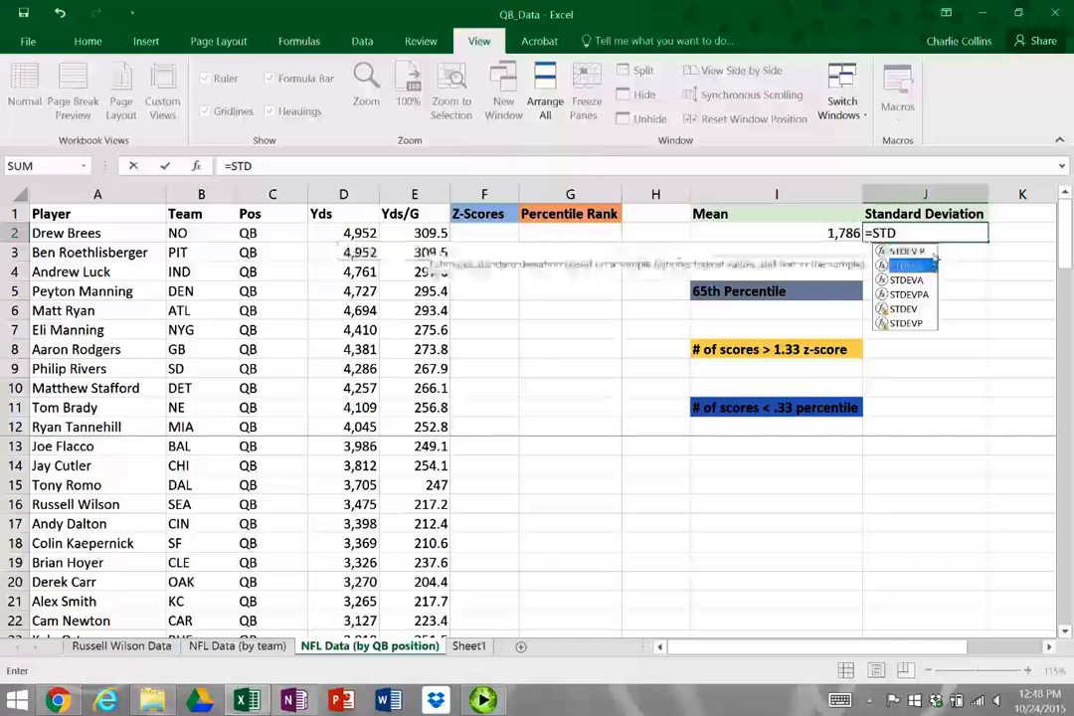
{"action": "left_click", "coordinate": [934, 256]}
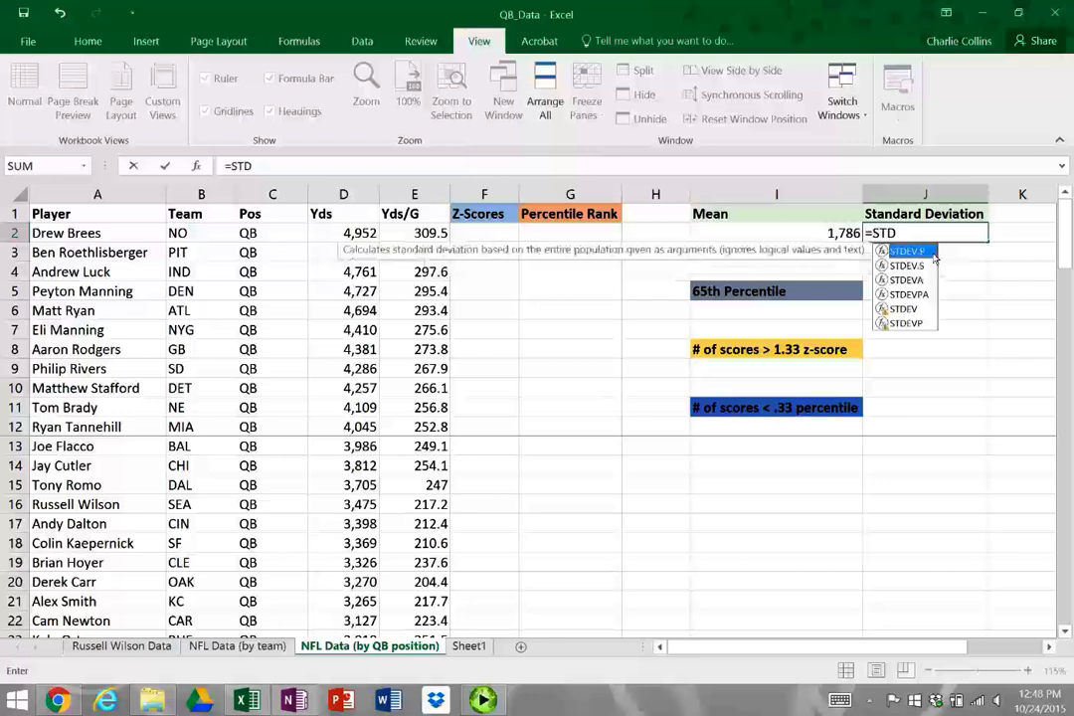
{"action": "double_click", "coordinate": [935, 255]}
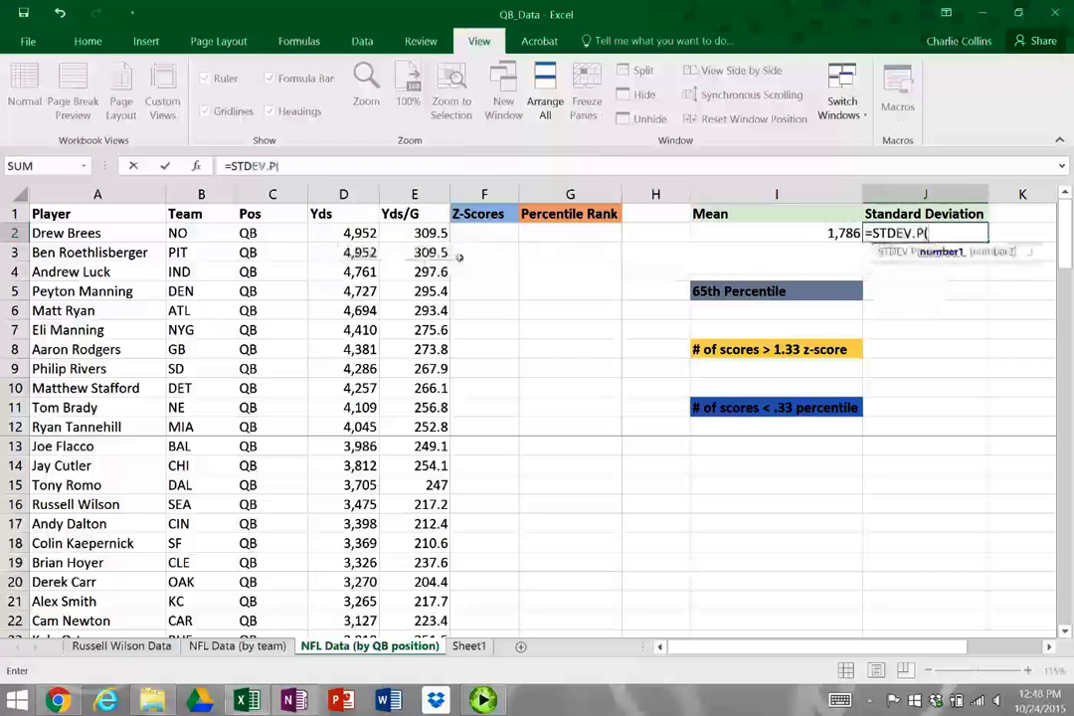
{"action": "left_click", "coordinate": [344, 233]}
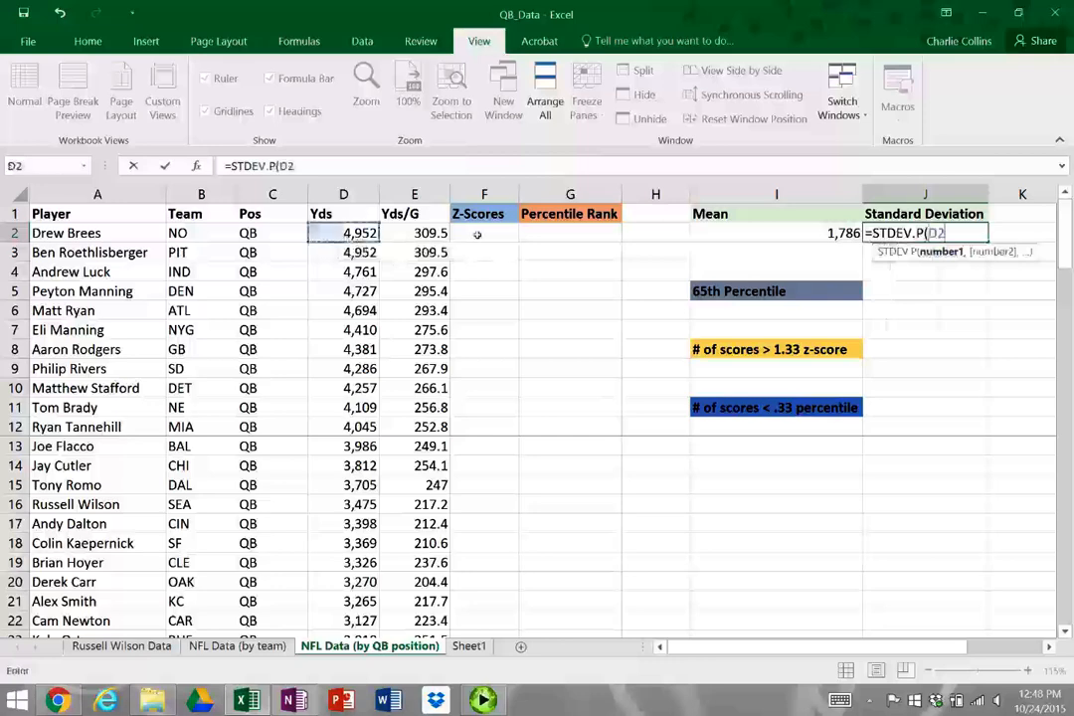
{"action": "key", "text": "ctrl+shift+Down"}
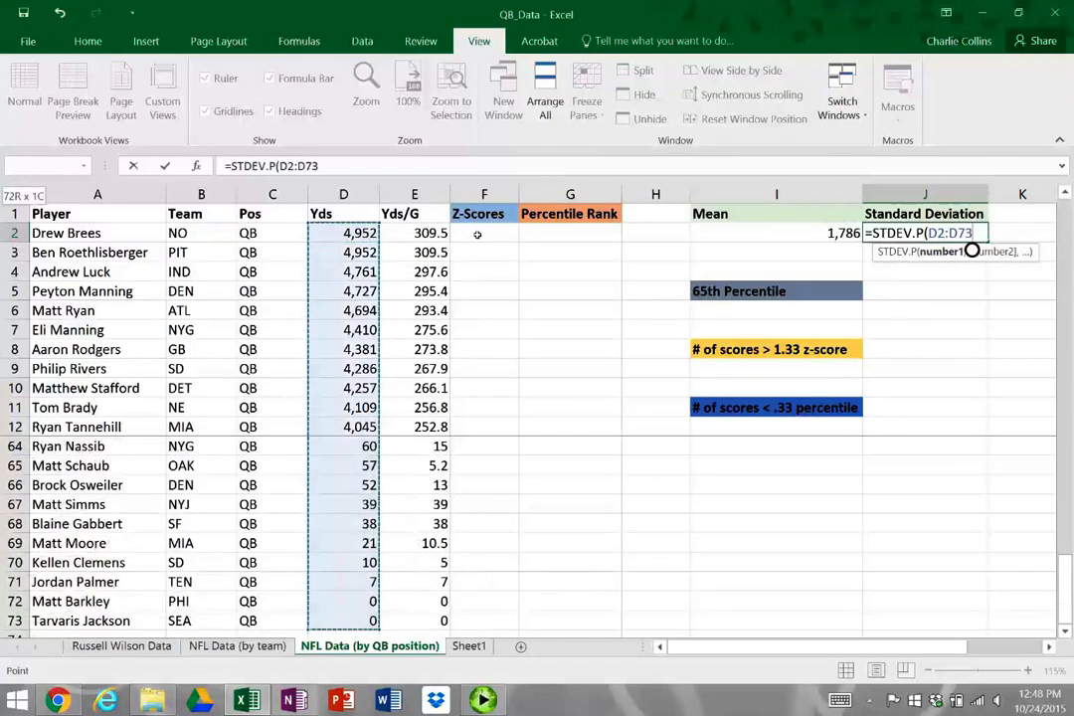
{"action": "type", "text": ")"}
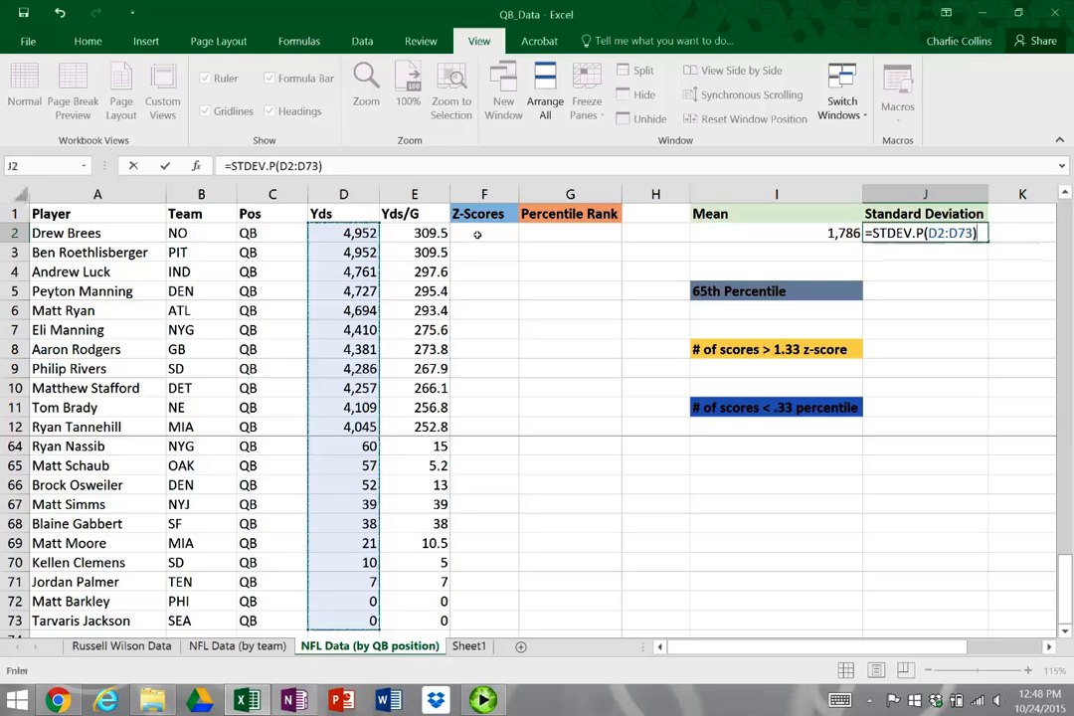
{"action": "key", "text": "Return"}
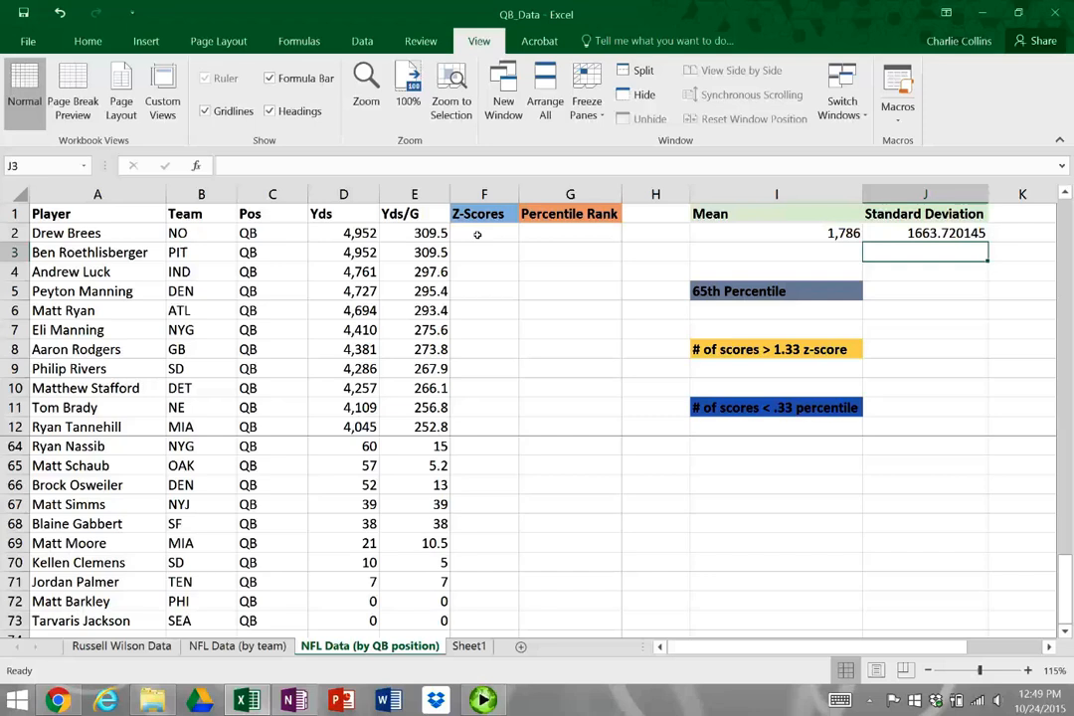
Calculate the first quarterback's z-score manually in F2 with =(D2-I2)/J2
{"action": "key", "text": "Up"}
{"action": "key", "text": "Left"}
{"action": "key", "text": "Left"}
{"action": "key", "text": "Left"}
{"action": "key", "text": "Left"}
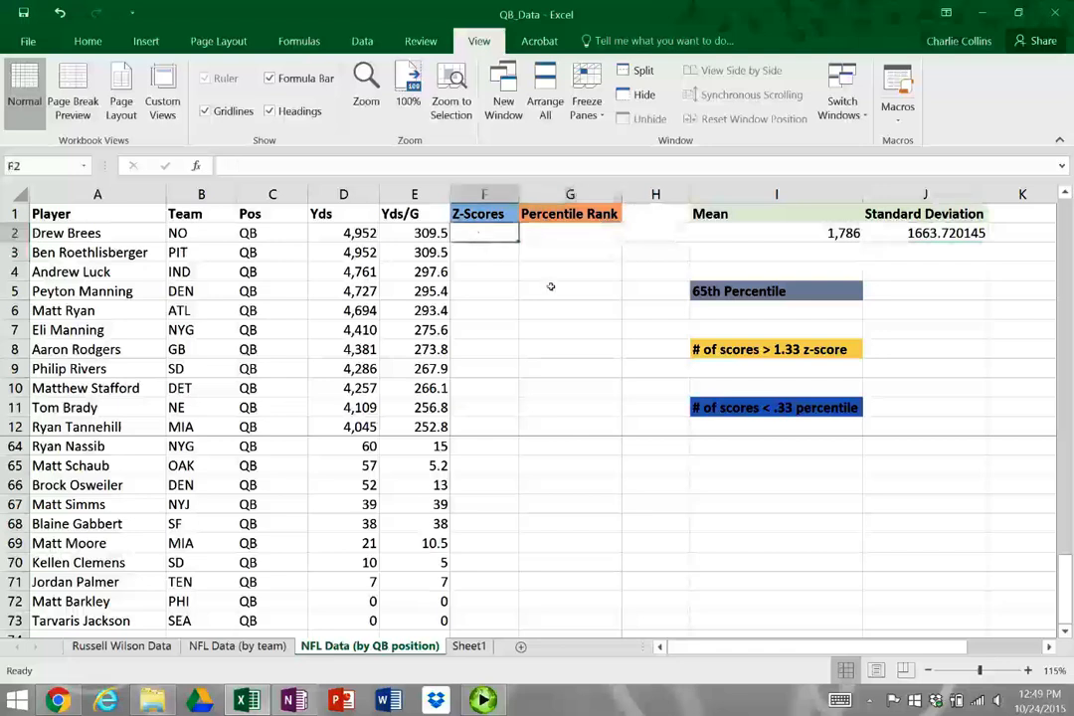
{"action": "type", "text": "=("}
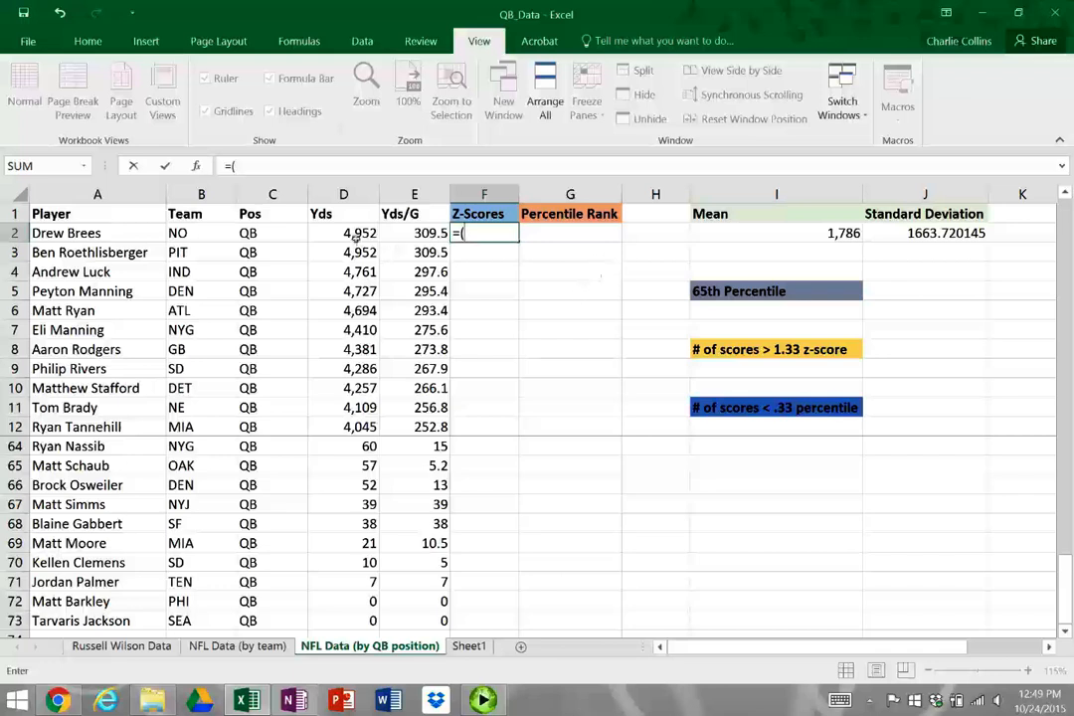
{"action": "left_click", "coordinate": [343, 233]}
{"action": "type", "text": "-"}
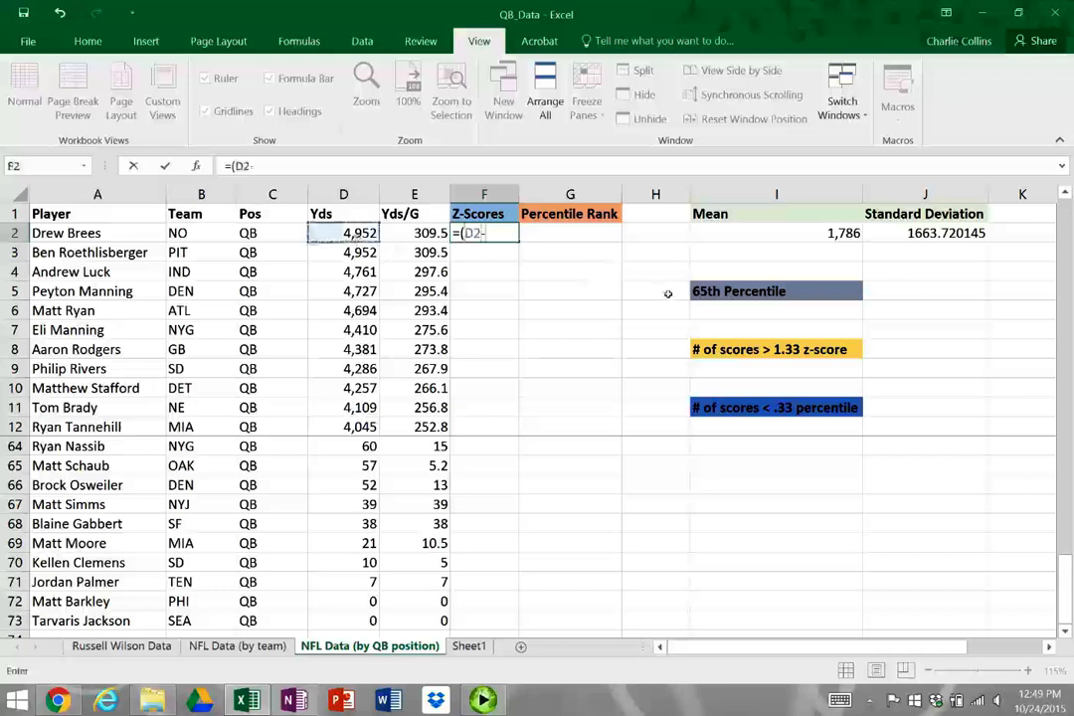
{"action": "left_click", "coordinate": [804, 235]}
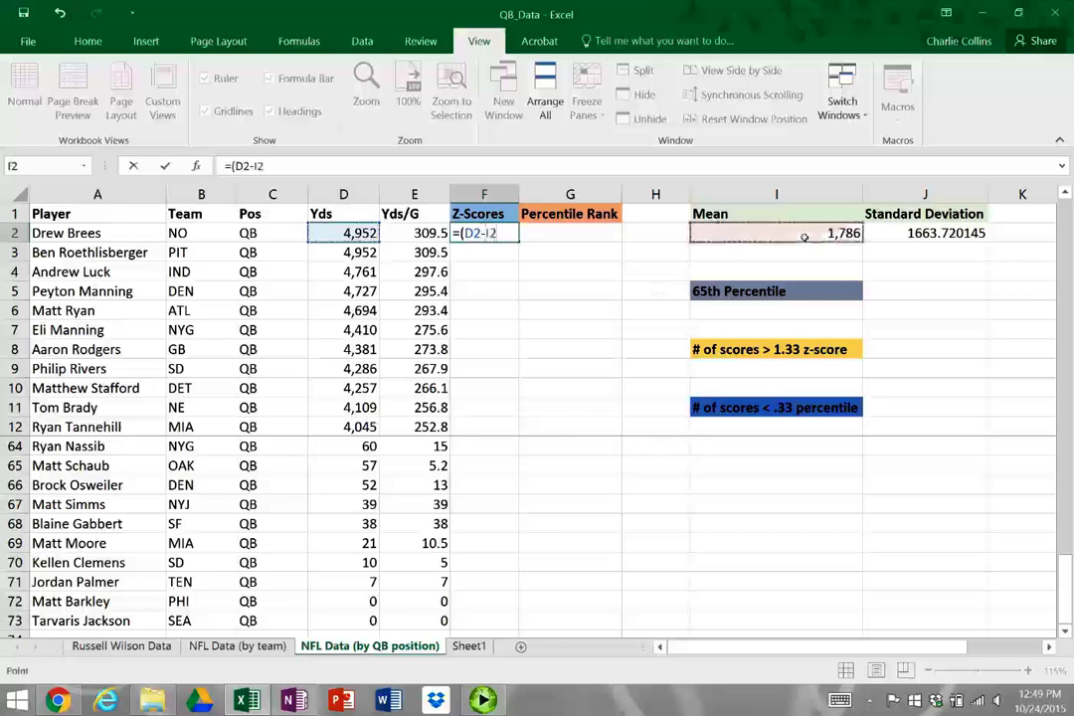
{"action": "type", "text": ")/"}
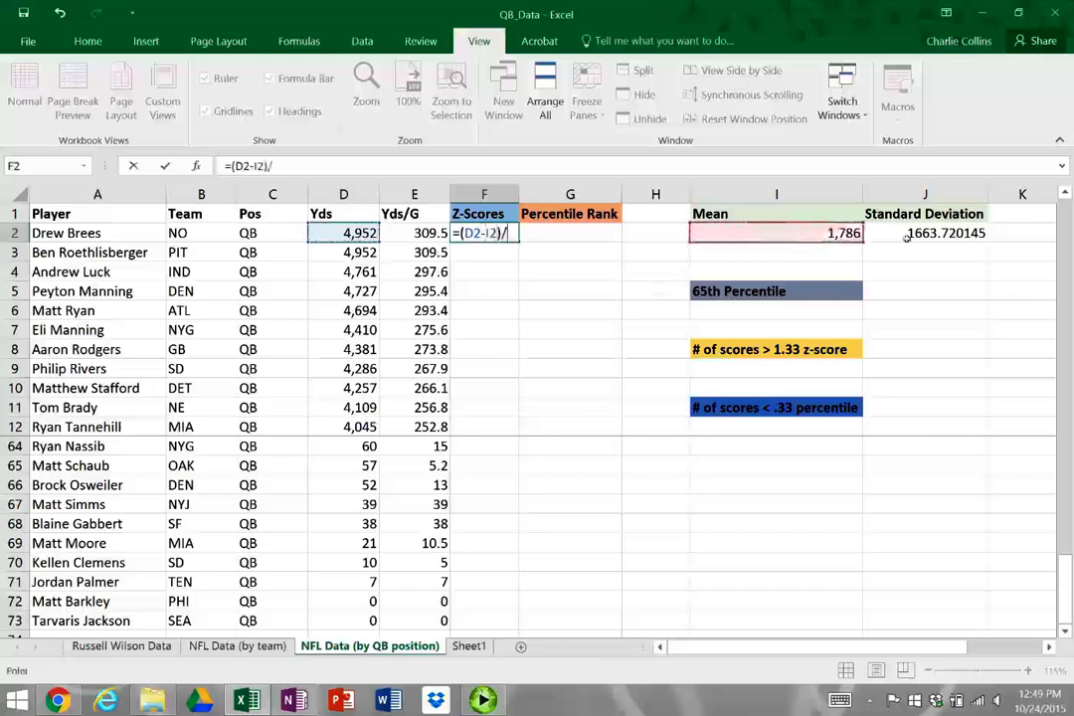
{"action": "left_click", "coordinate": [907, 235]}
{"action": "key", "text": "Return"}
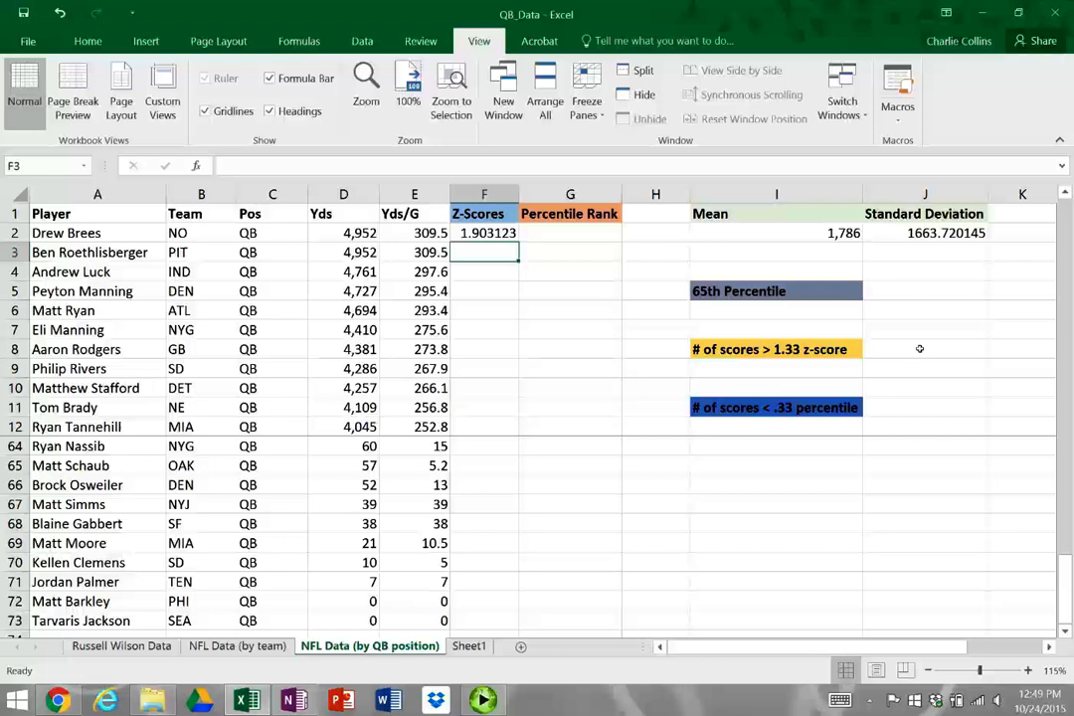
Replace the z-score formula in F2 with =STANDARDIZE(D2, I2, J2)
{"action": "key", "text": "Up"}
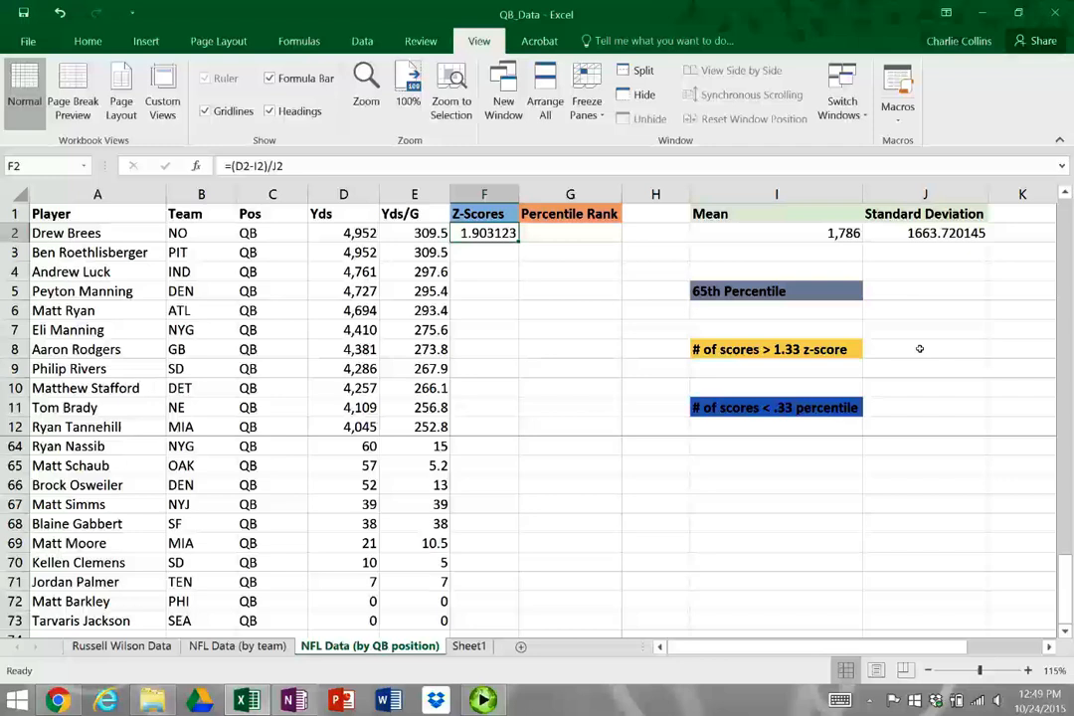
{"action": "type", "text": "="}
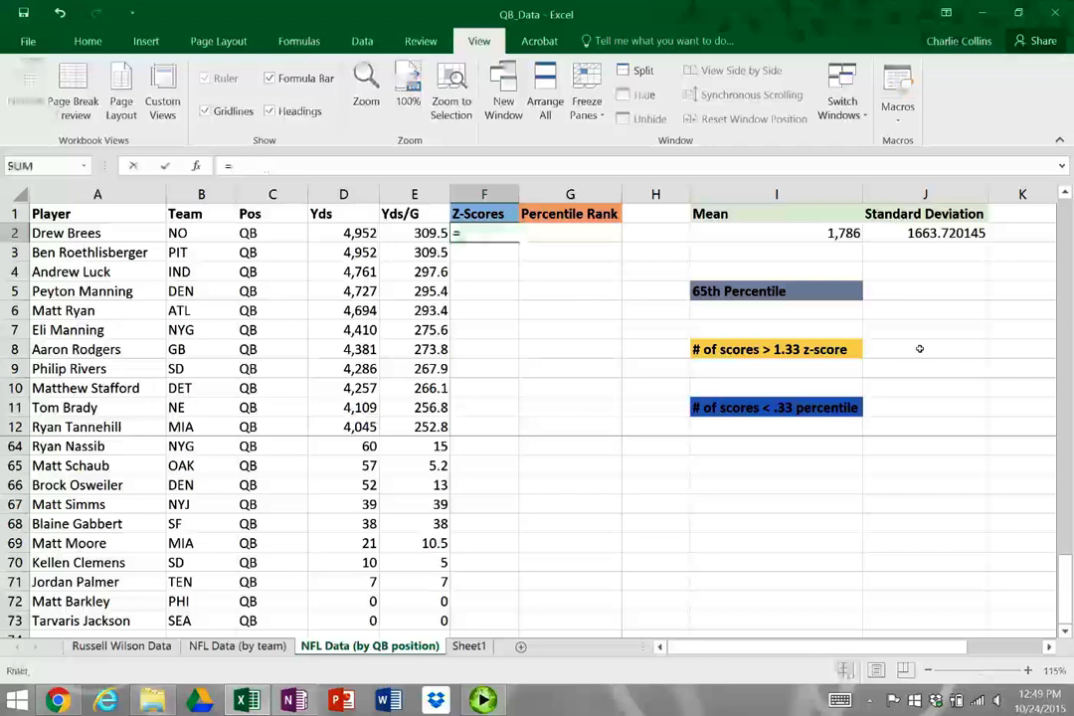
{"action": "type", "text": "STA"}
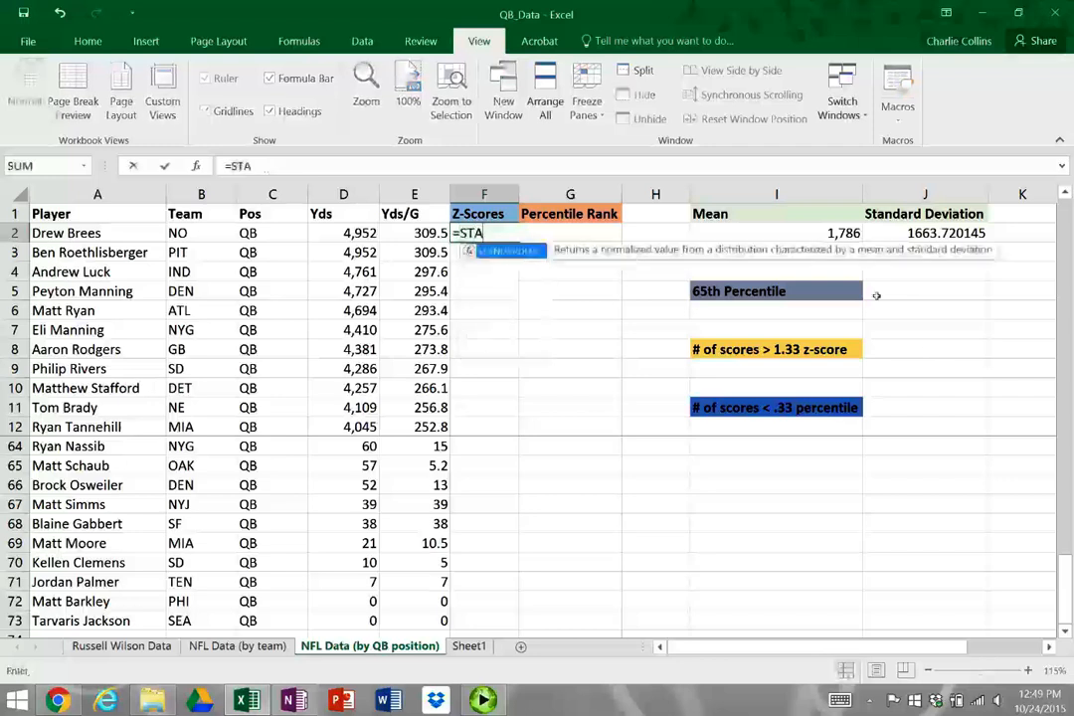
{"action": "key", "text": "Tab"}
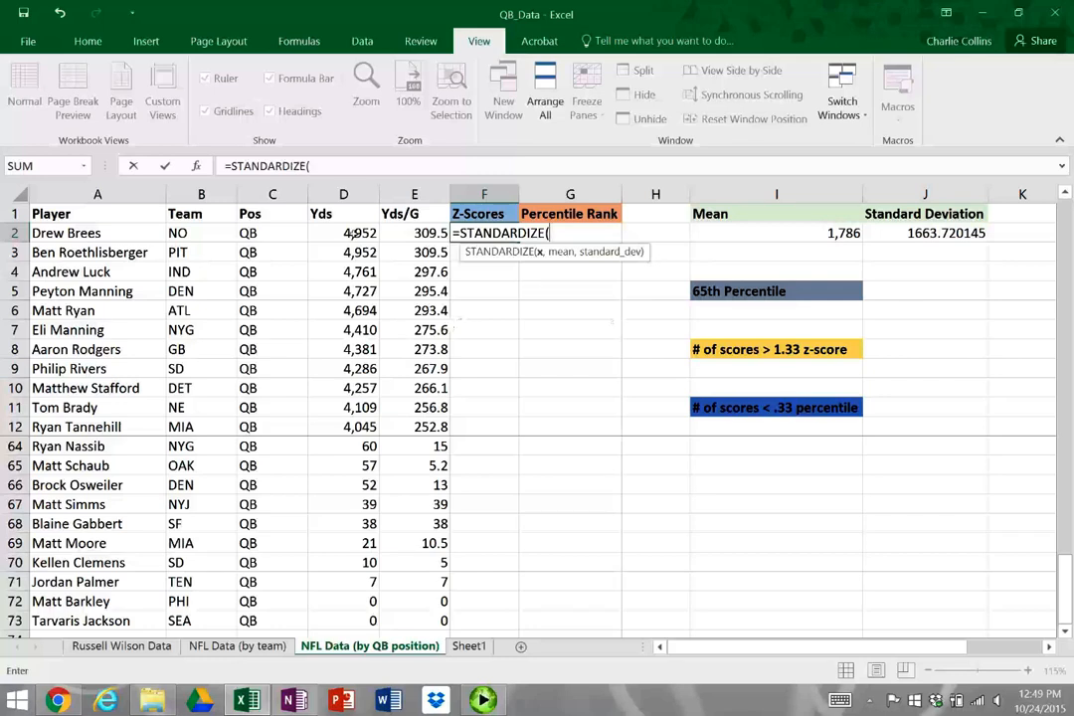
{"action": "left_click", "coordinate": [350, 233]}
{"action": "type", "text": ","}
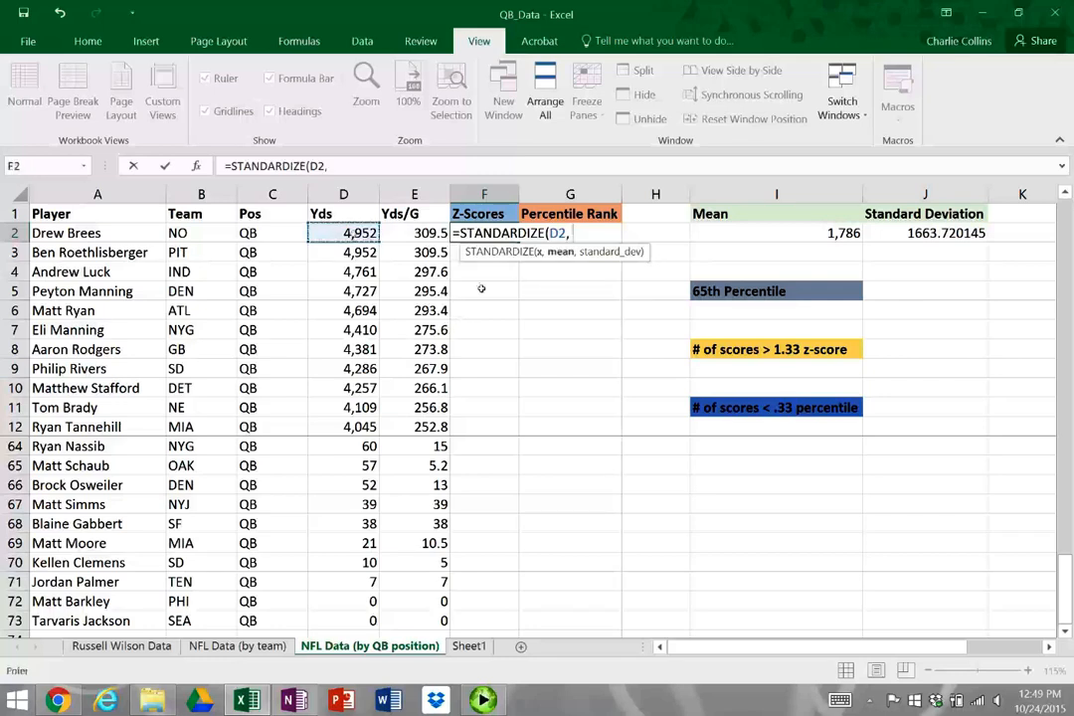
{"action": "left_click", "coordinate": [759, 232]}
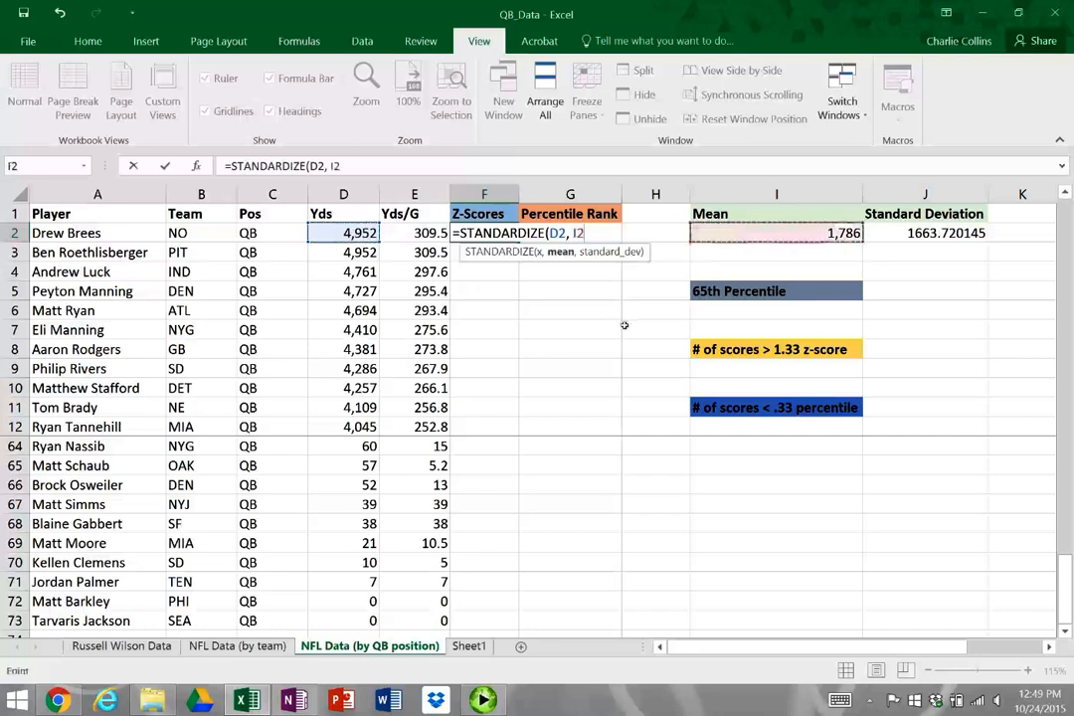
{"action": "type", "text": ","}
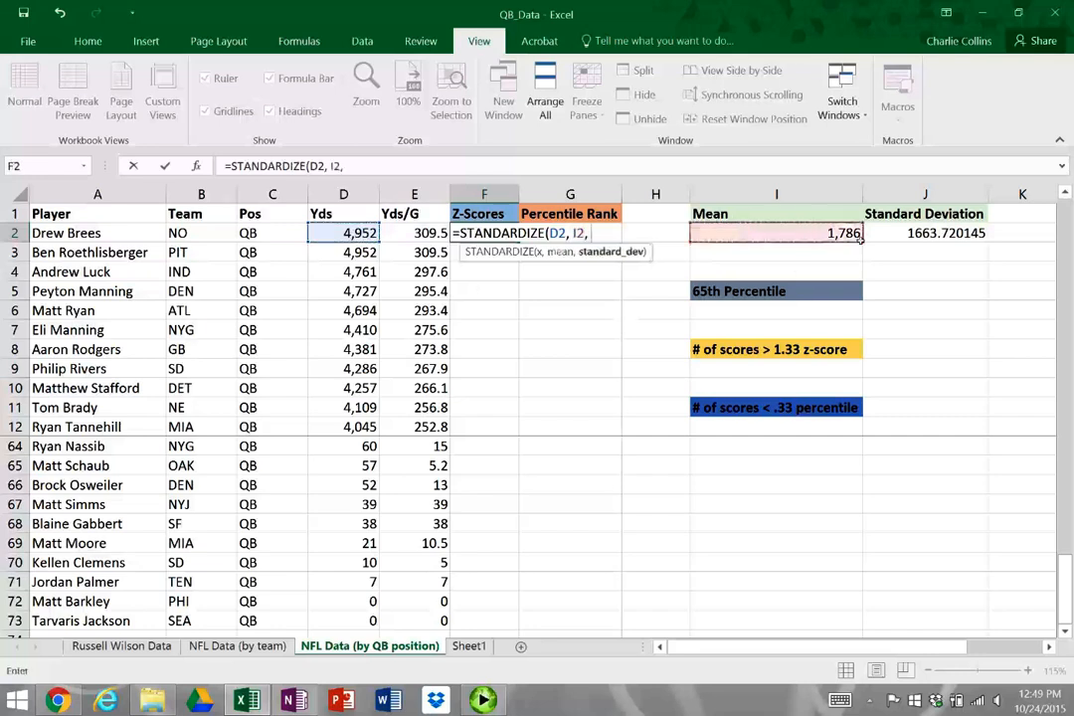
{"action": "left_click", "coordinate": [925, 233]}
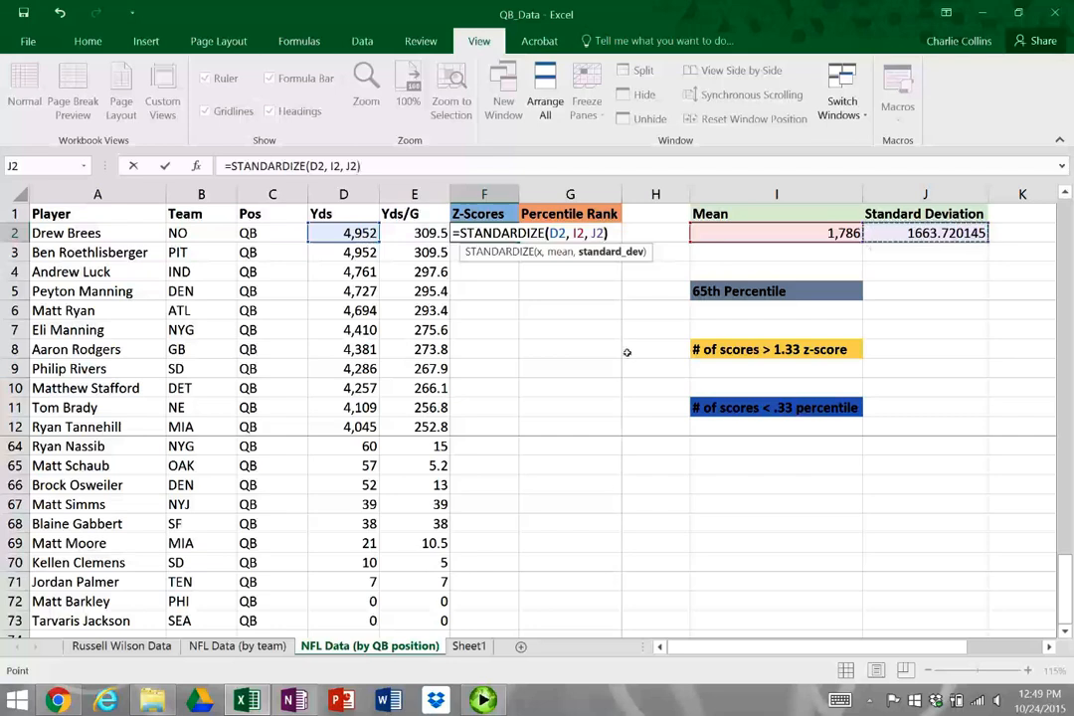
{"action": "type", "text": ")"}
Make the mean and standard deviation references in the F2 formula absolute, giving =STANDARDIZE(D2, $I$2, $J$2)
{"action": "left_click", "coordinate": [563, 239]}
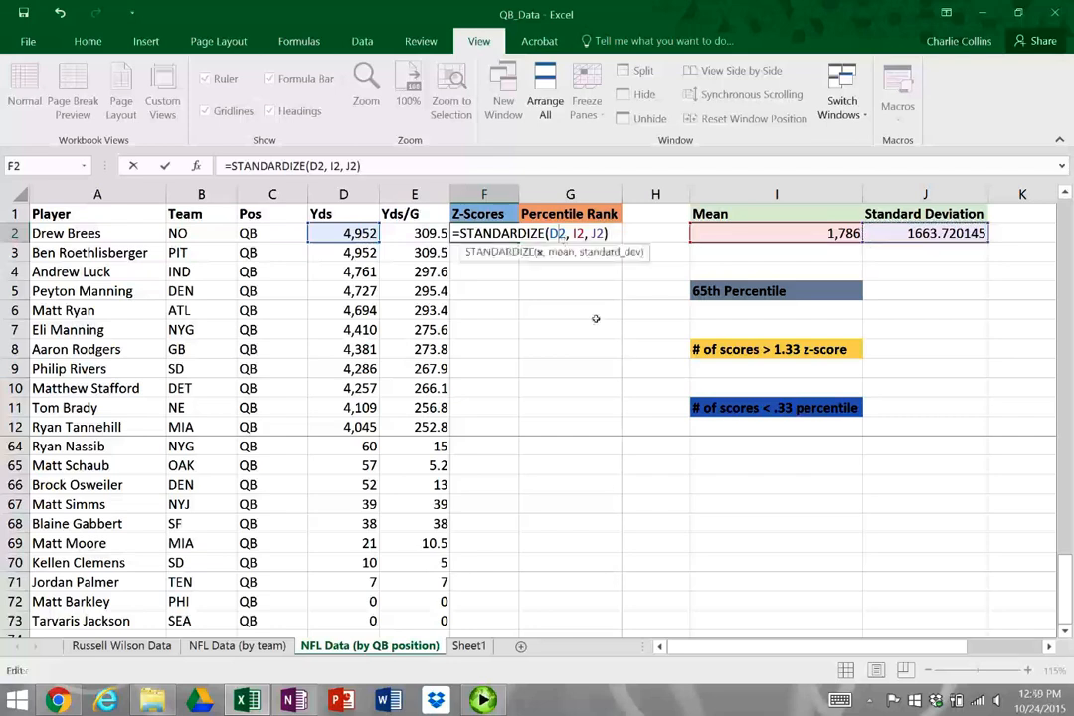
{"action": "key", "text": "Right"}
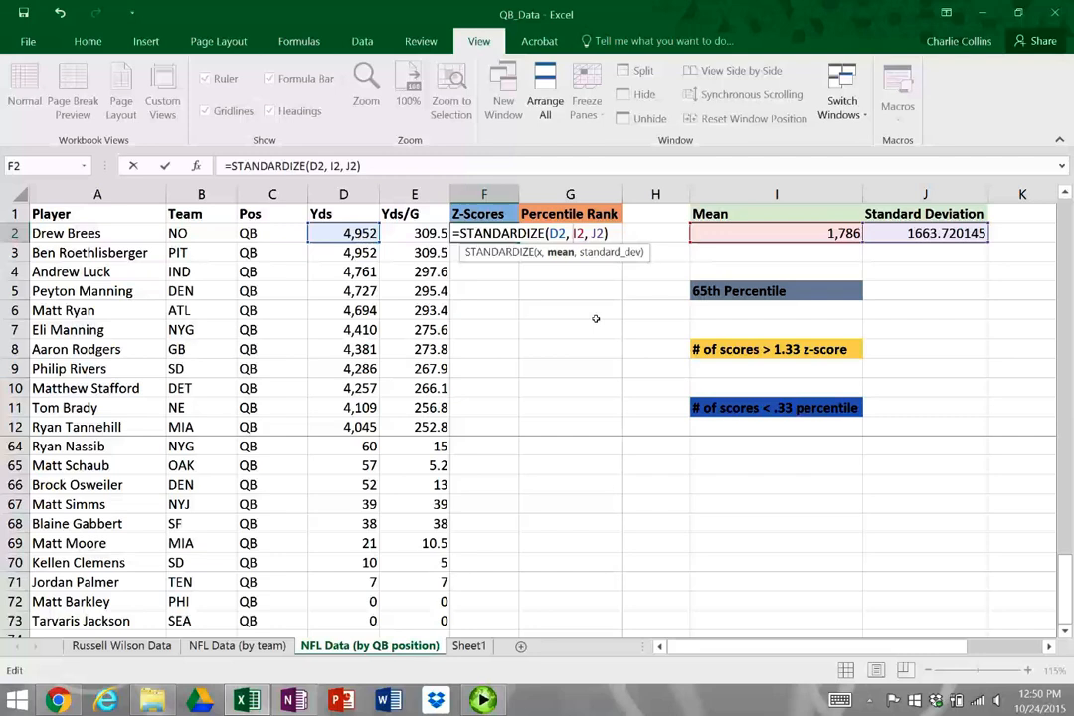
{"action": "type", "text": "$"}
{"action": "key", "text": "Right"}
{"action": "type", "text": "$"}
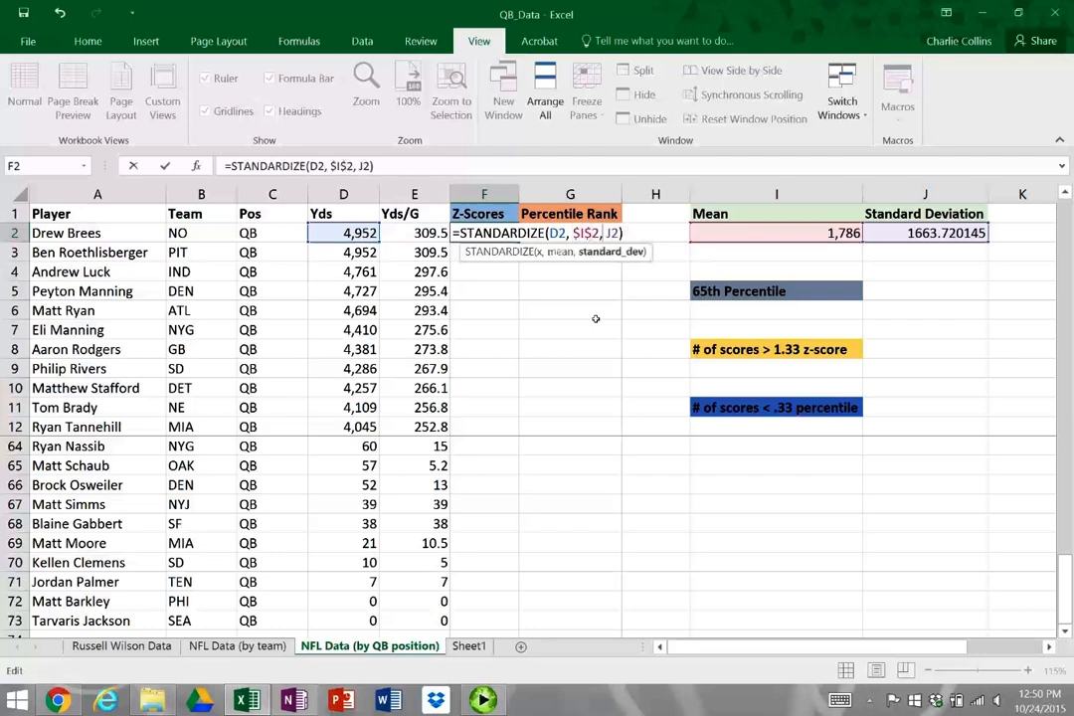
{"action": "key", "text": "Right"}
{"action": "key", "text": "Right"}
{"action": "key", "text": "Right"}
{"action": "type", "text": "$"}
{"action": "key", "text": "Right"}
{"action": "type", "text": "$"}
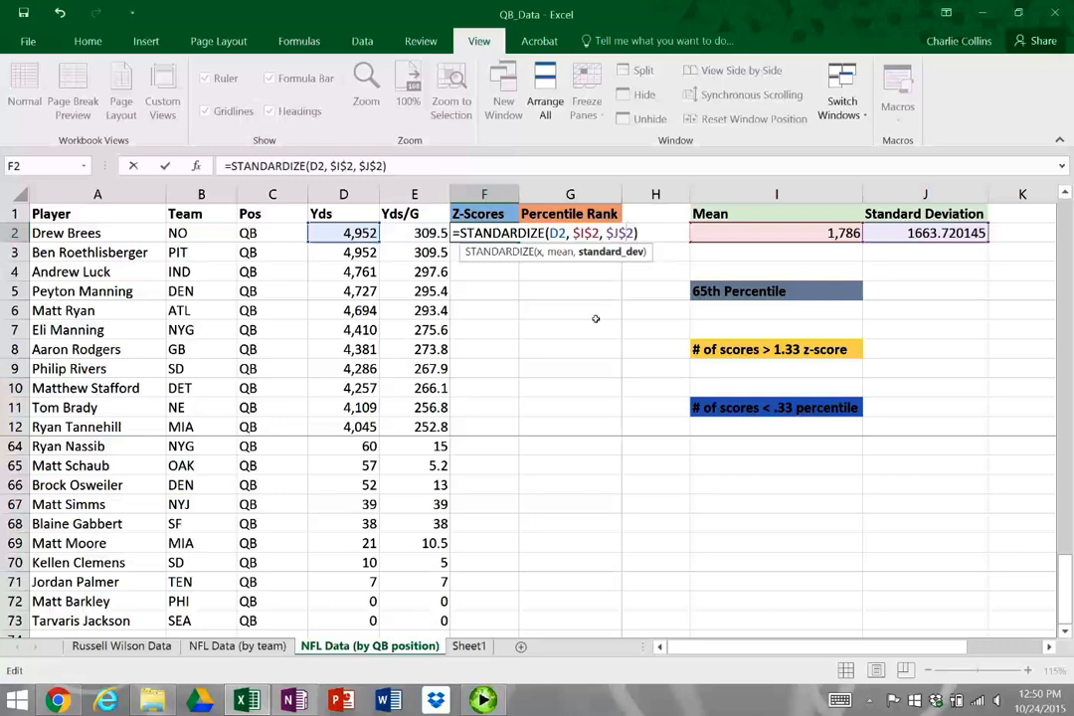
{"action": "key", "text": "Return"}
Fill the z-score formula from F2 down to the last quarterback in F73
{"action": "key", "text": "Up"}
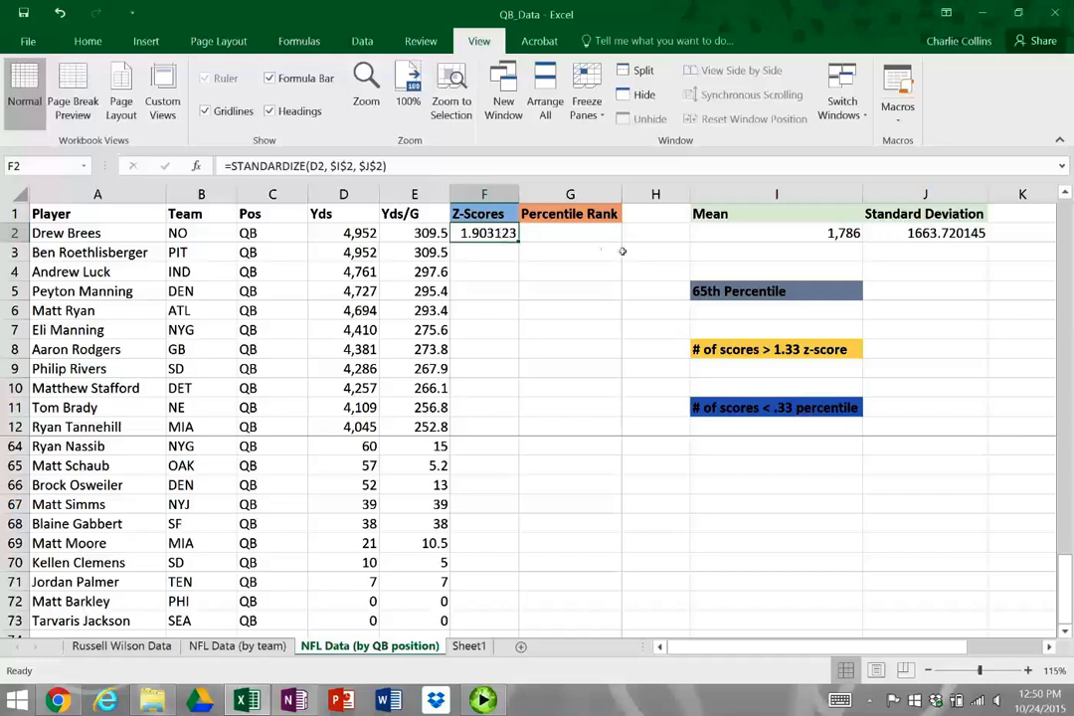
{"action": "double_click", "coordinate": [519, 243]}
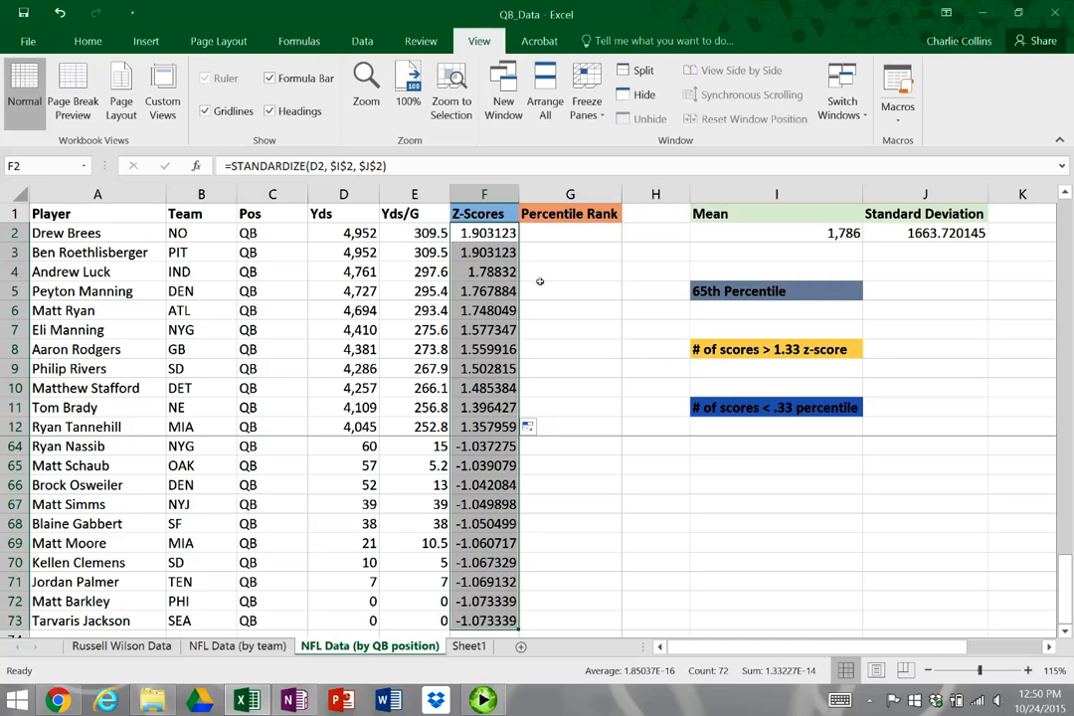
{"action": "left_click", "coordinate": [489, 234]}
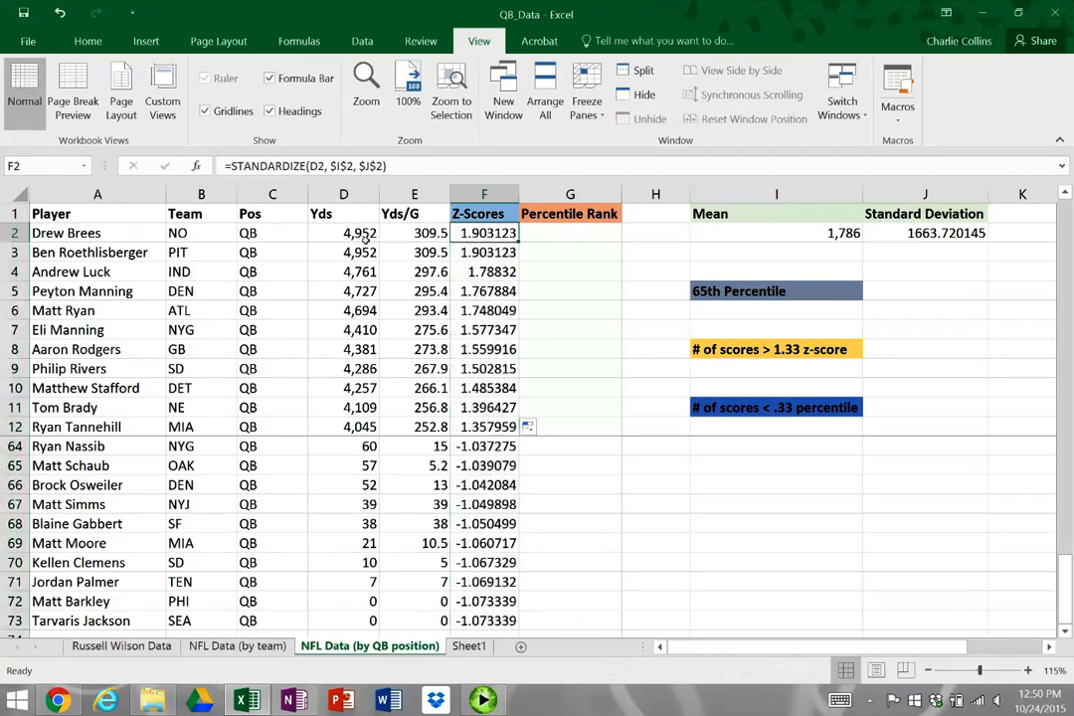
Check the STANDARDIZE formulas in the z-score column from F2 down to the last quarterback in F73
{"action": "key", "text": "Left"}
{"action": "key", "text": "Left"}
{"action": "key", "text": "Right"}
{"action": "key", "text": "Right"}
{"action": "scroll", "coordinate": [532, 544], "scroll_direction": "down", "scroll_amount": 3}
{"action": "scroll", "coordinate": [489, 507], "scroll_direction": "up", "scroll_amount": 1}
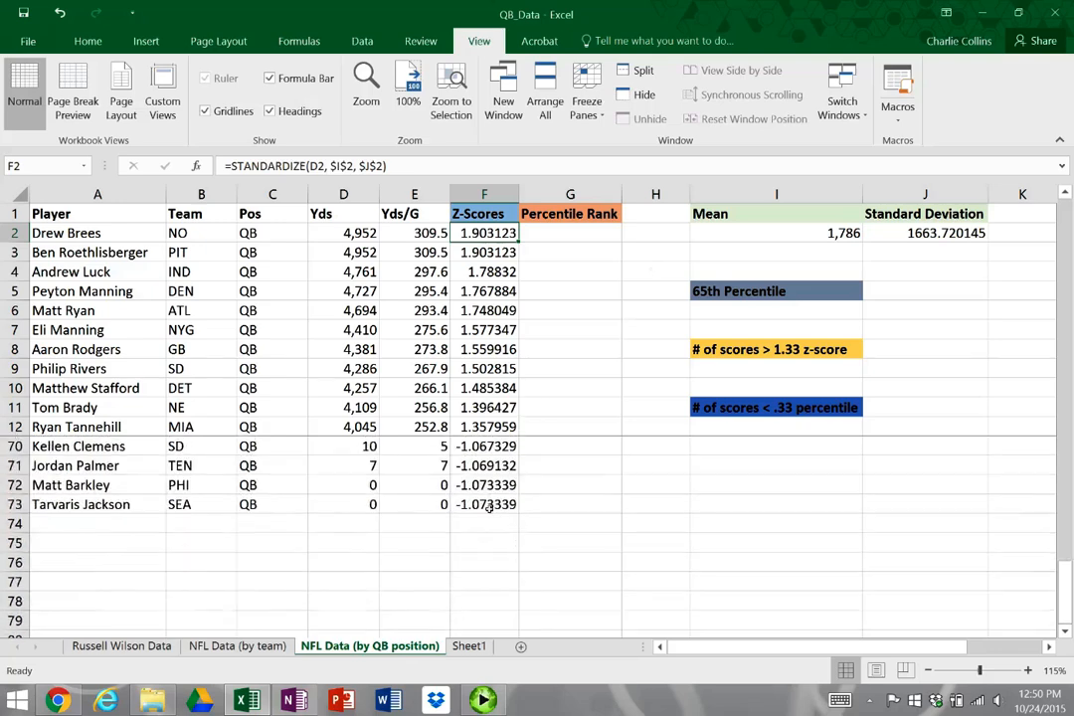
{"action": "left_click", "coordinate": [488, 508]}
{"action": "scroll", "coordinate": [569, 518], "scroll_direction": "up", "scroll_amount": 6}
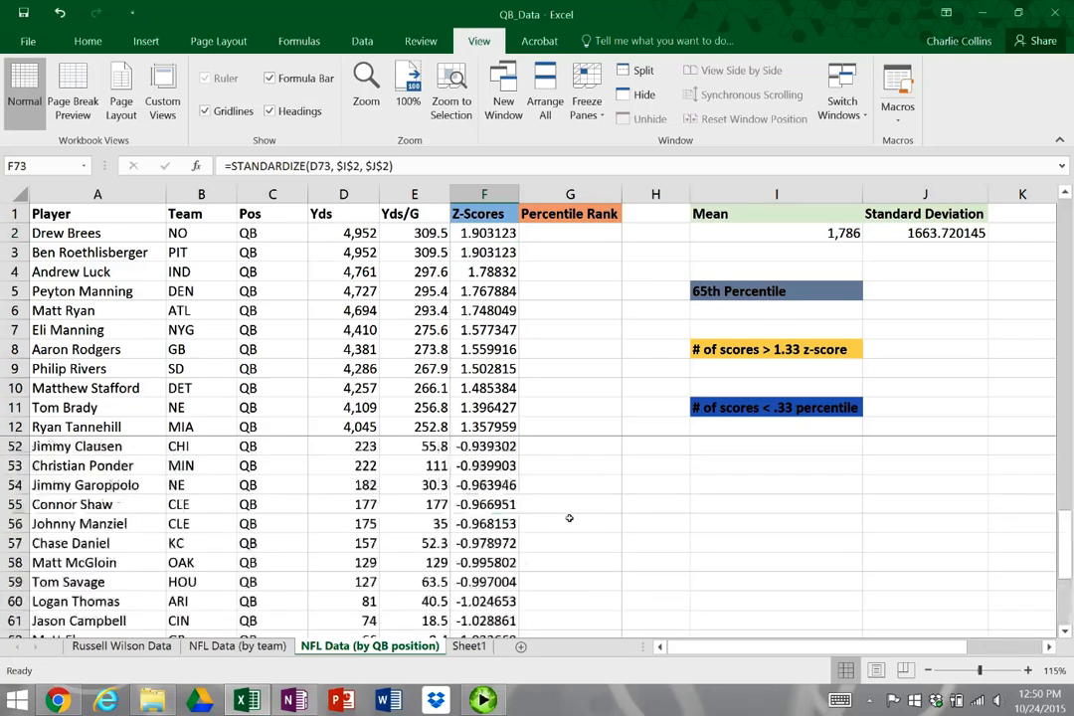
{"action": "scroll", "coordinate": [569, 519], "scroll_direction": "up", "scroll_amount": 13}
{"action": "scroll", "coordinate": [575, 506], "scroll_direction": "down", "scroll_amount": 15}
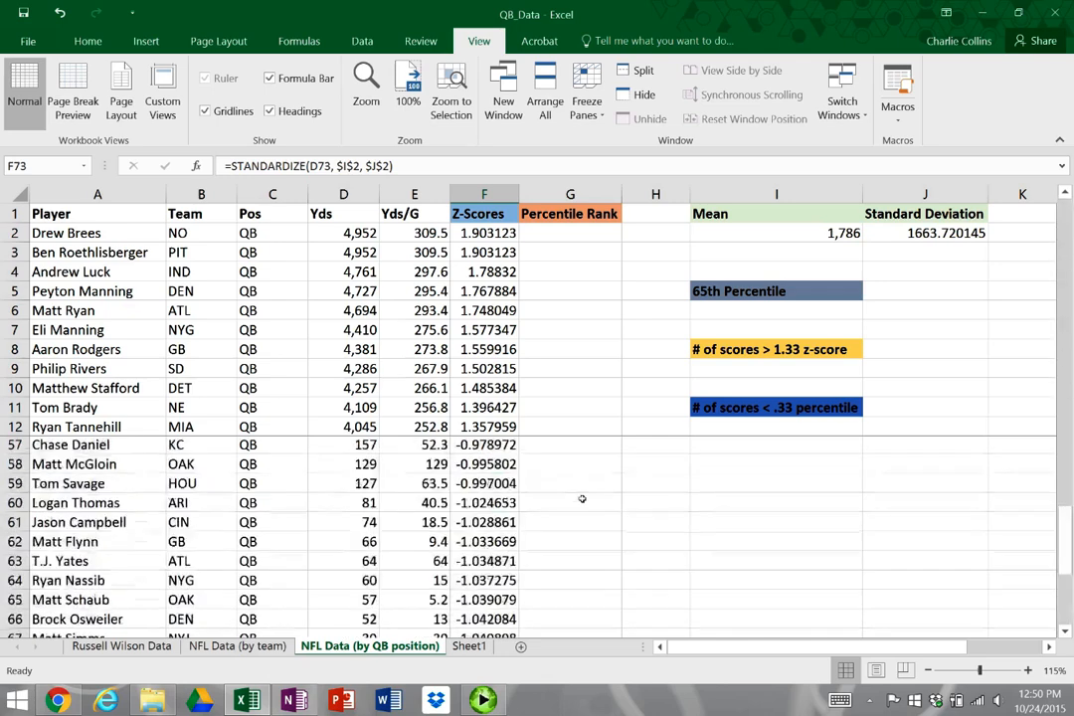
{"action": "scroll", "coordinate": [582, 498], "scroll_direction": "down", "scroll_amount": 2}
{"action": "scroll", "coordinate": [582, 498], "scroll_direction": "up", "scroll_amount": 14}
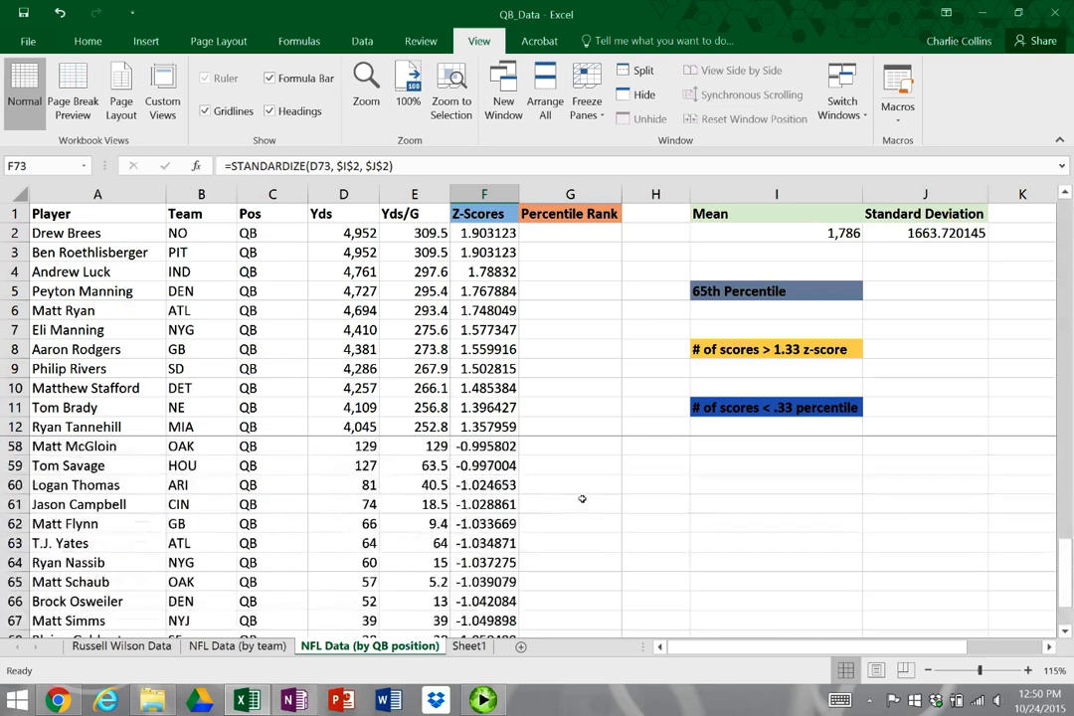
Compare the highest z-score in F2 with the lowest in F73 and review the standard deviation formula in J2
{"action": "left_click", "coordinate": [499, 233]}
{"action": "scroll", "coordinate": [547, 473], "scroll_direction": "down", "scroll_amount": 1}
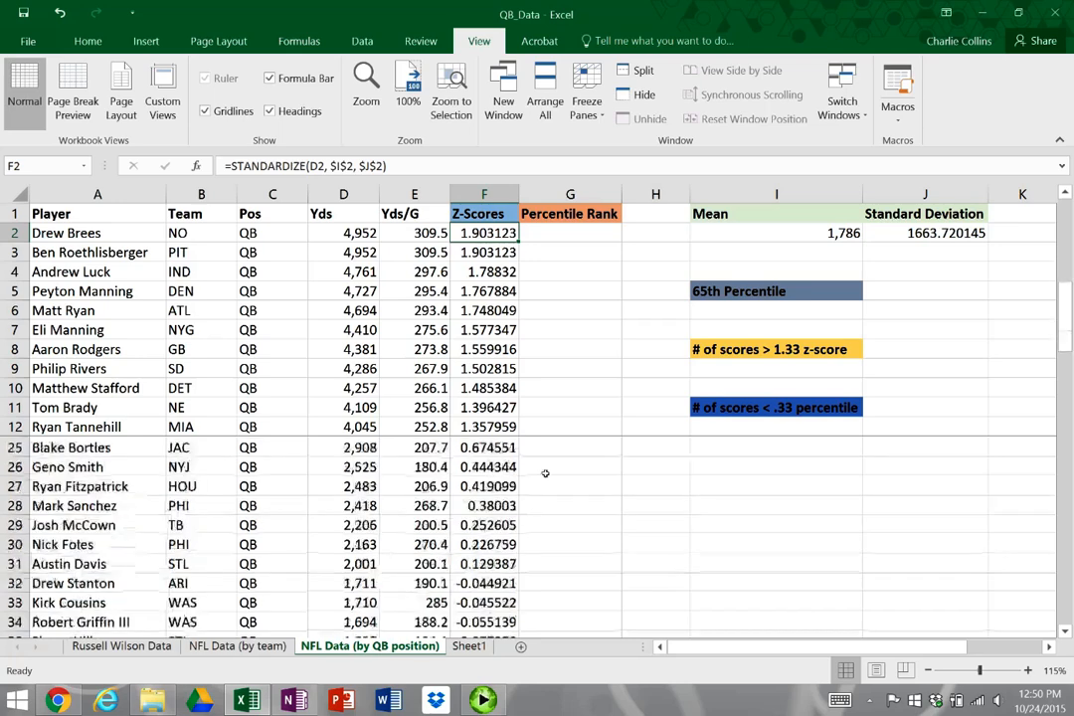
{"action": "scroll", "coordinate": [545, 474], "scroll_direction": "up", "scroll_amount": 2}
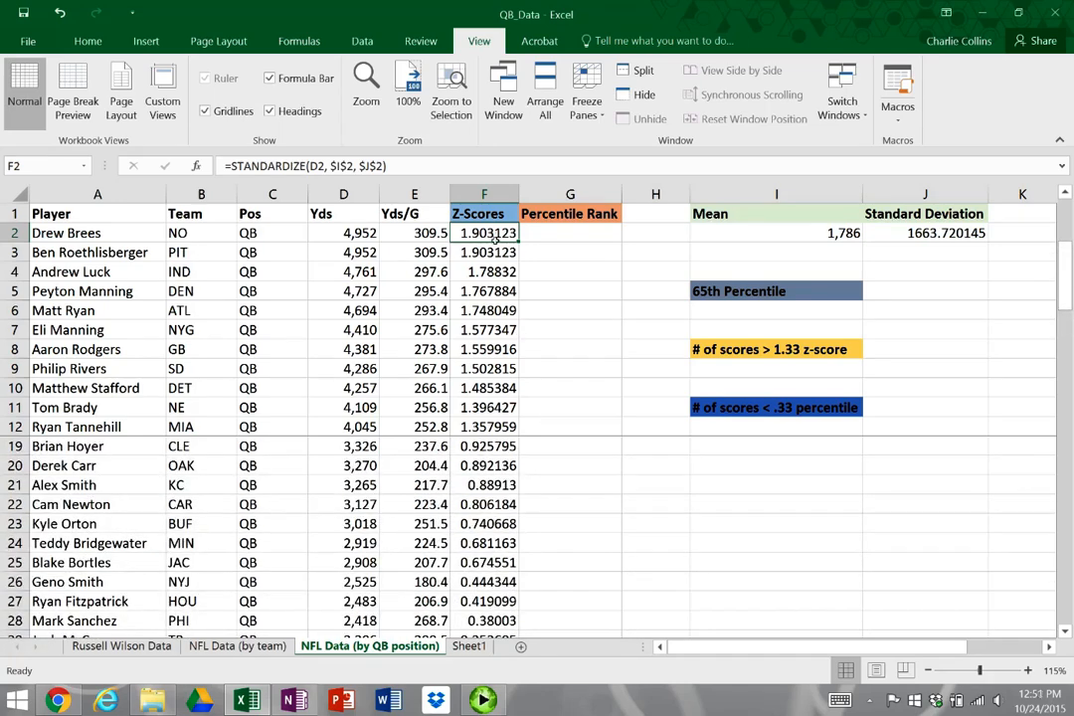
{"action": "scroll", "coordinate": [592, 498], "scroll_direction": "down", "scroll_amount": 9}
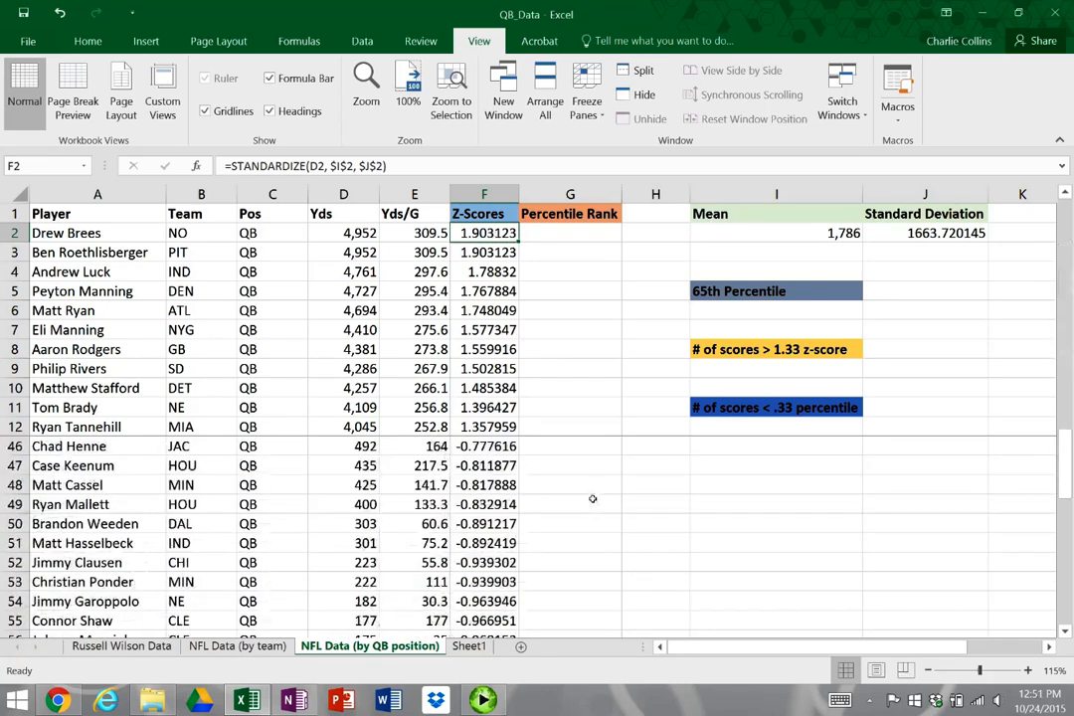
{"action": "scroll", "coordinate": [592, 498], "scroll_direction": "down", "scroll_amount": 9}
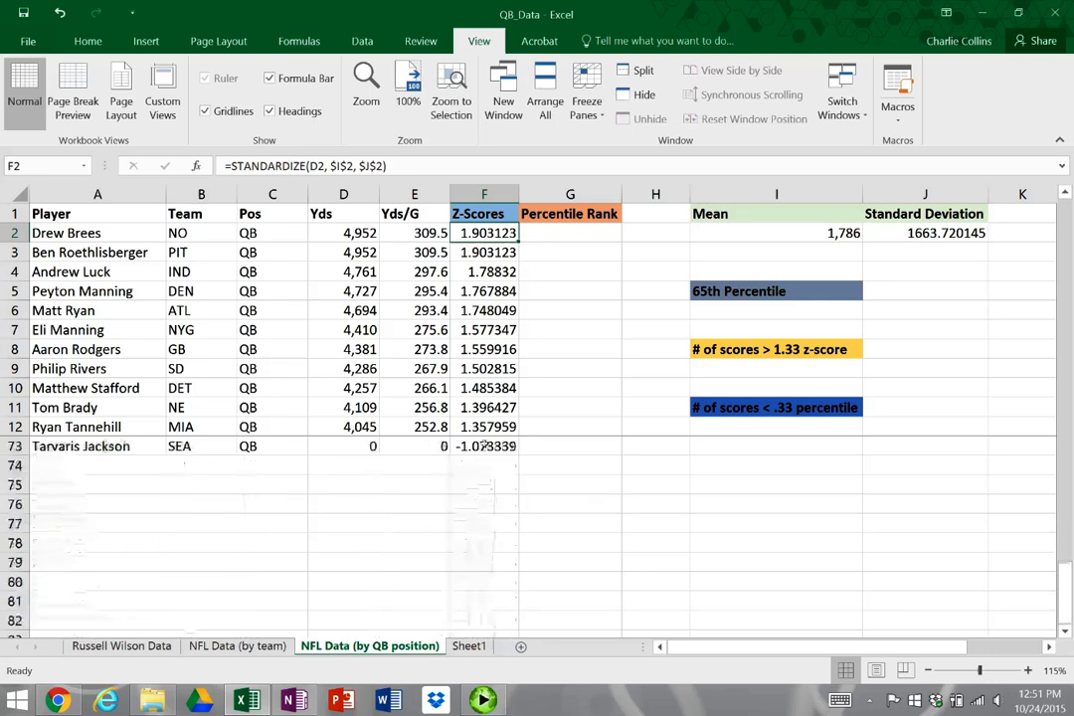
{"action": "key", "text": "ctrl+Down"}
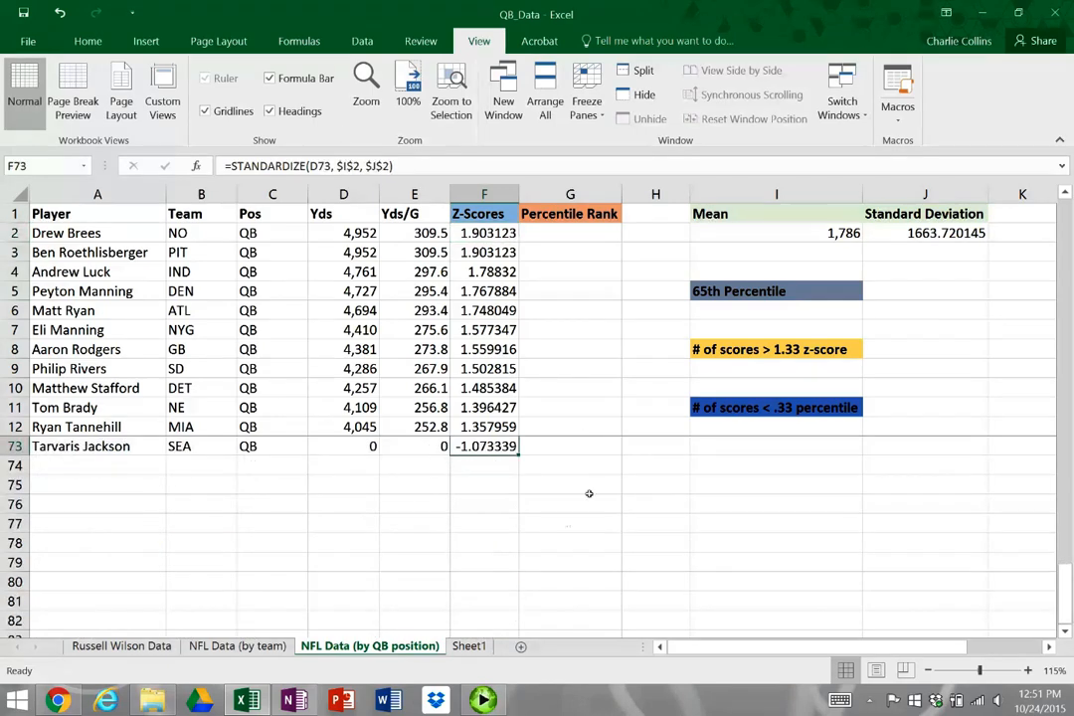
{"action": "left_click", "coordinate": [925, 236]}
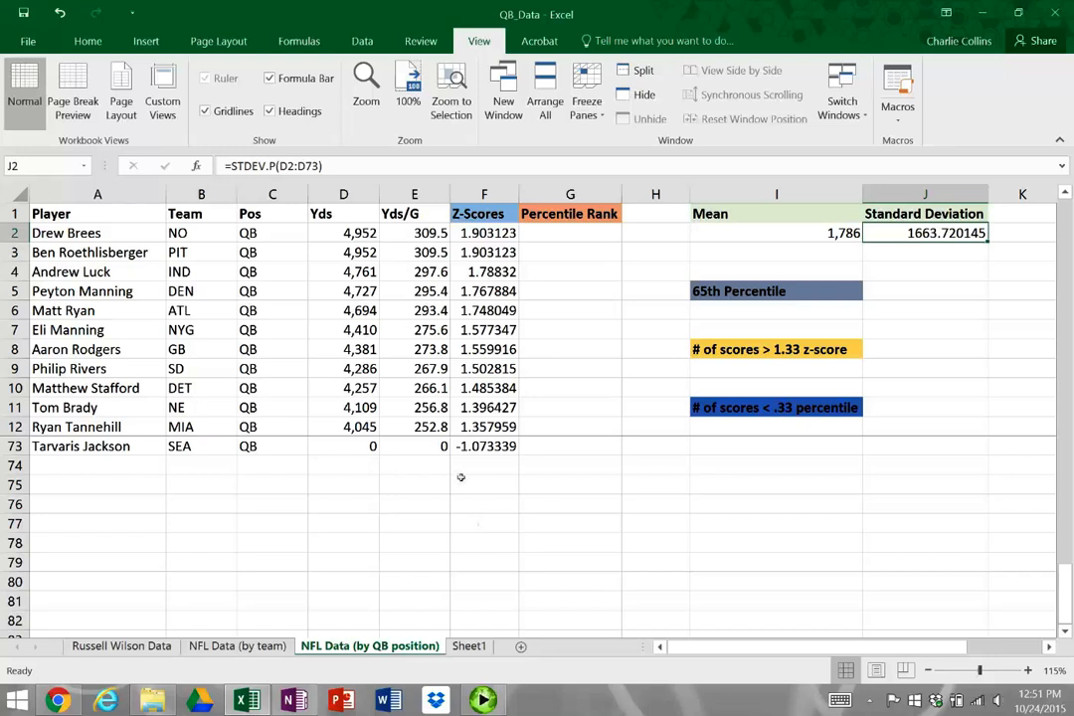
{"action": "left_click", "coordinate": [635, 309]}
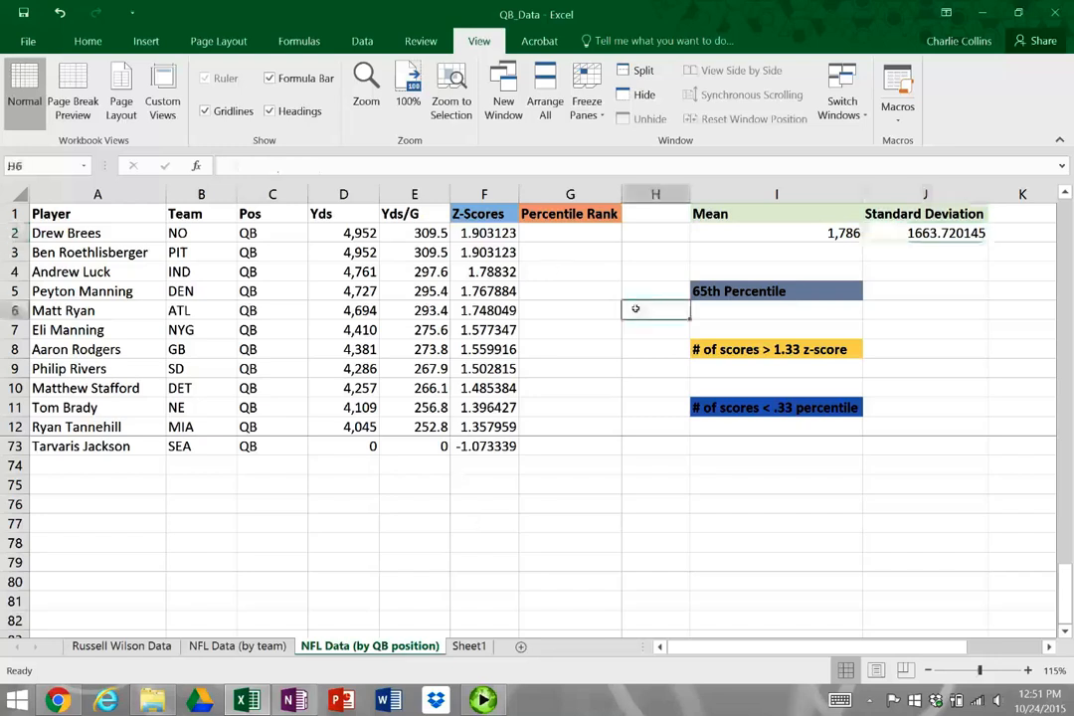
Start a PERCENTRANK.EXC formula in G2 for the first quarterback's percentile rank
{"action": "scroll", "coordinate": [568, 517], "scroll_direction": "up", "scroll_amount": 20}
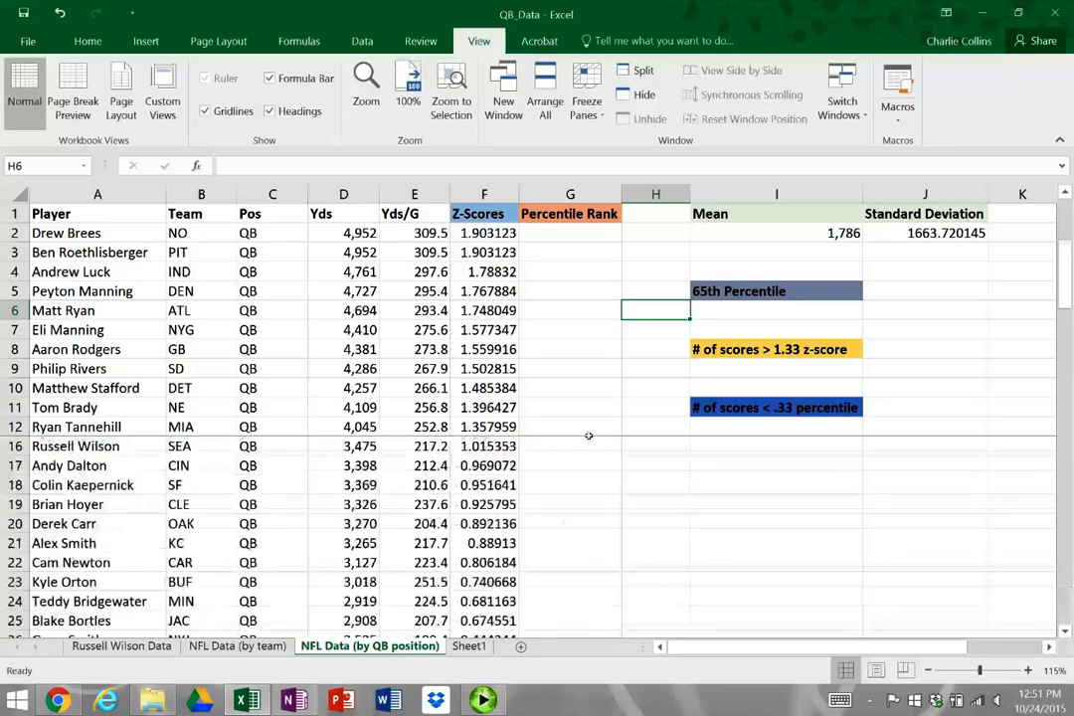
{"action": "left_click", "coordinate": [570, 235]}
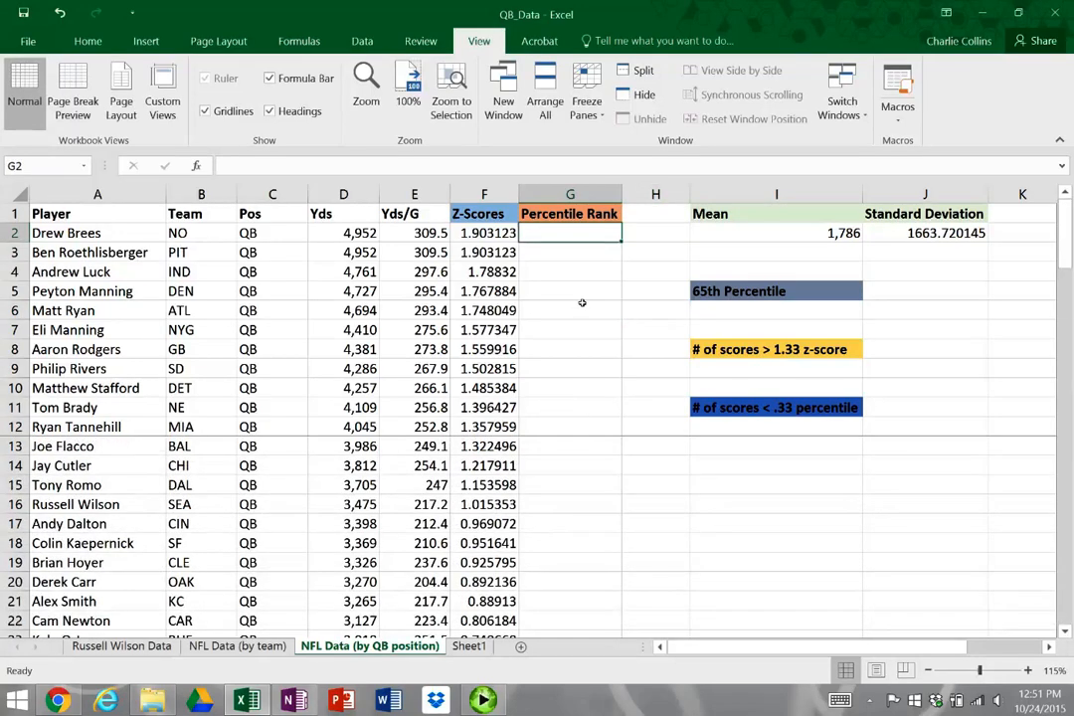
{"action": "type", "text": "="}
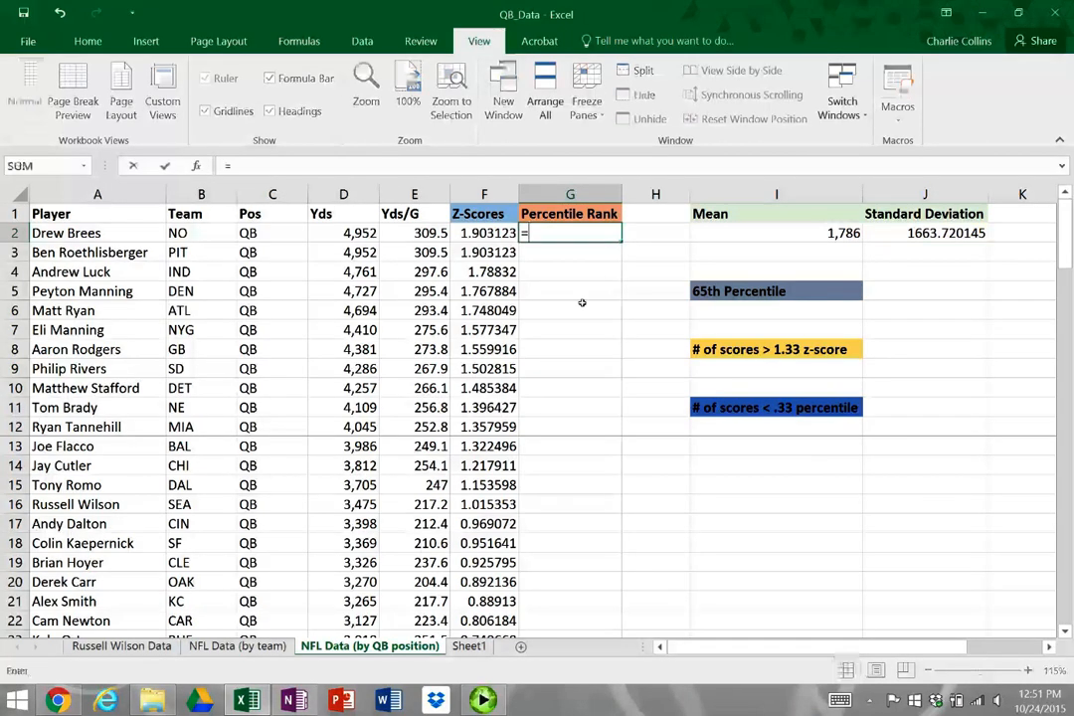
{"action": "type", "text": "REC"}
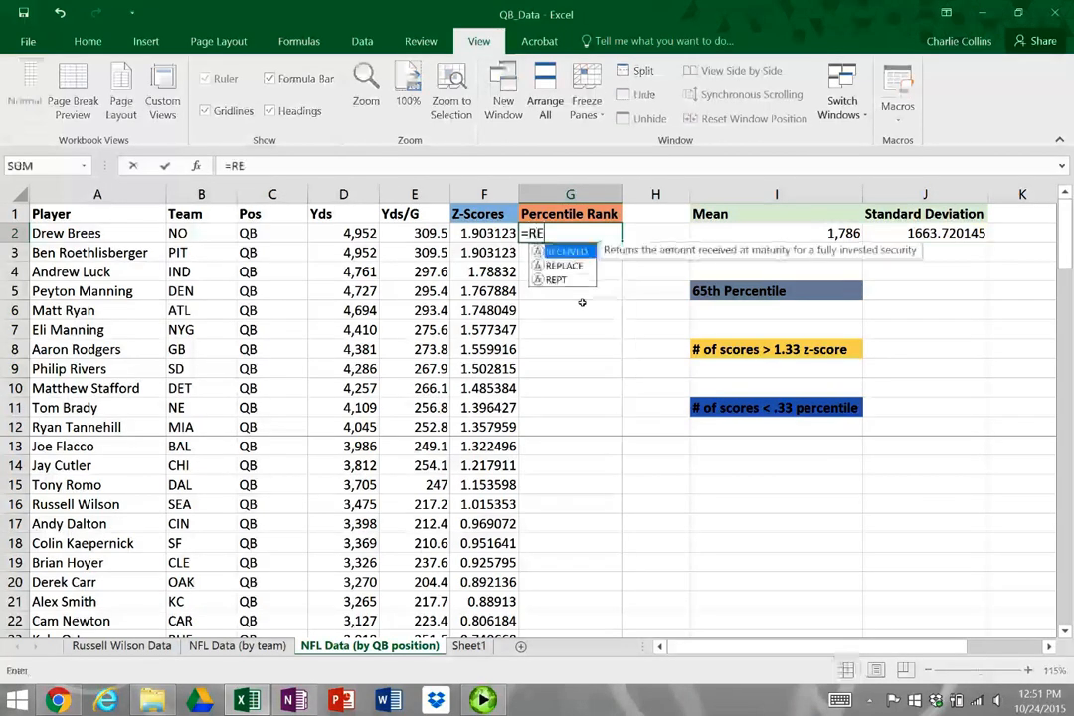
{"action": "key", "text": "BackSpace"}
{"action": "key", "text": "BackSpace"}
{"action": "key", "text": "BackSpace"}
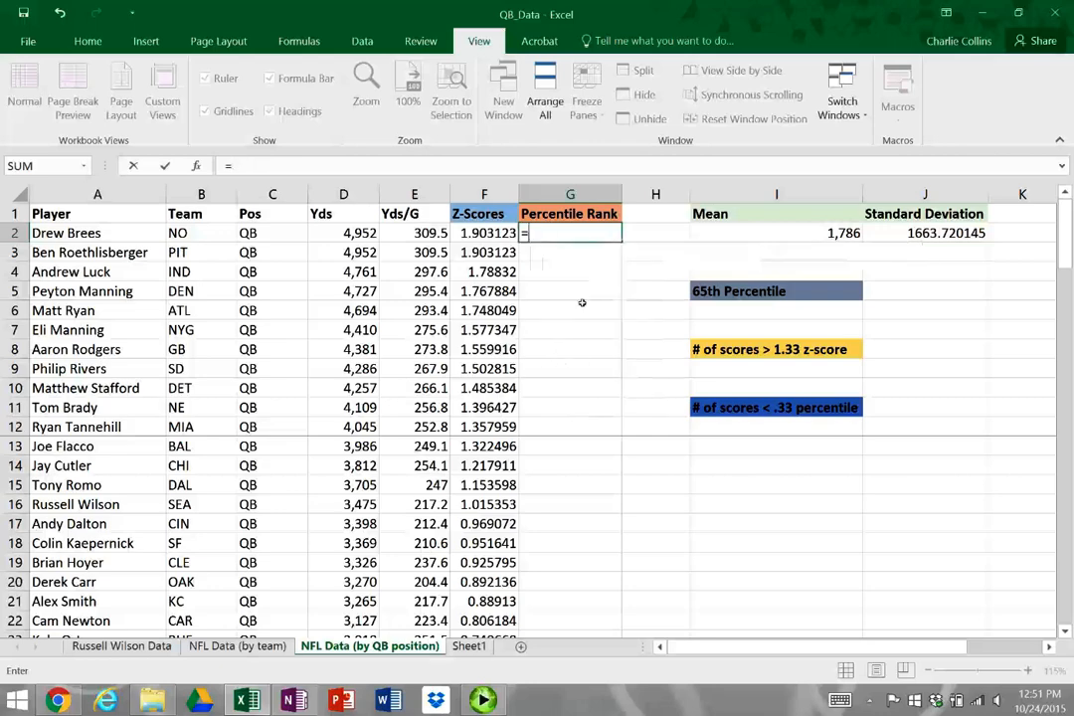
{"action": "type", "text": "PERCE"}
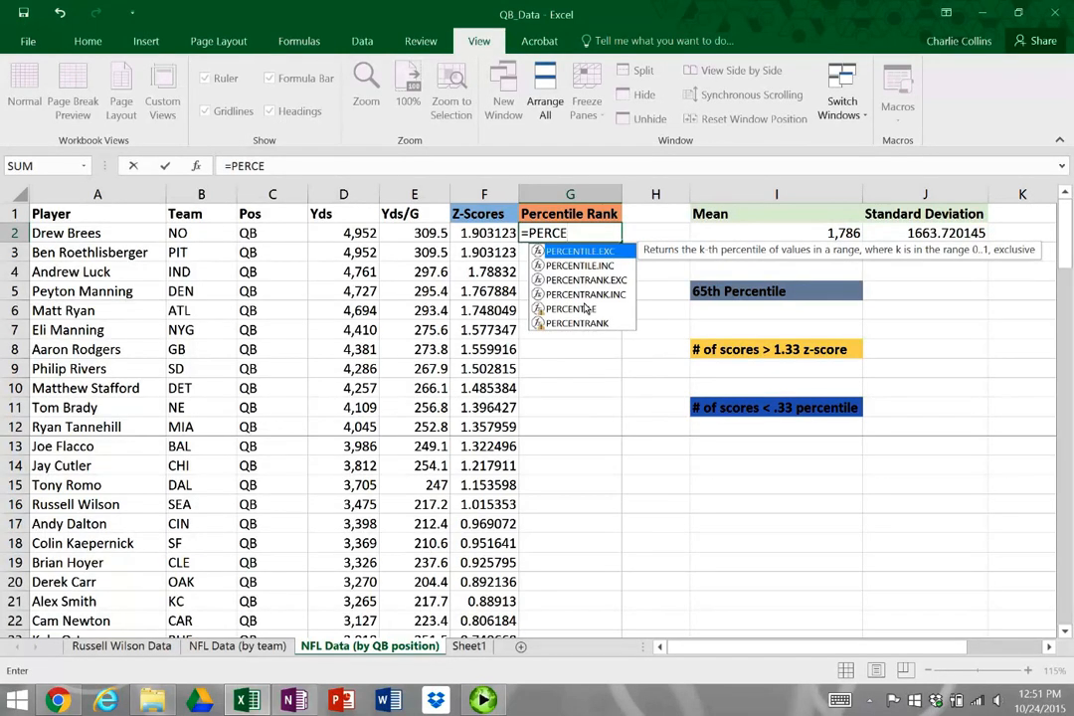
{"action": "left_click", "coordinate": [623, 287]}
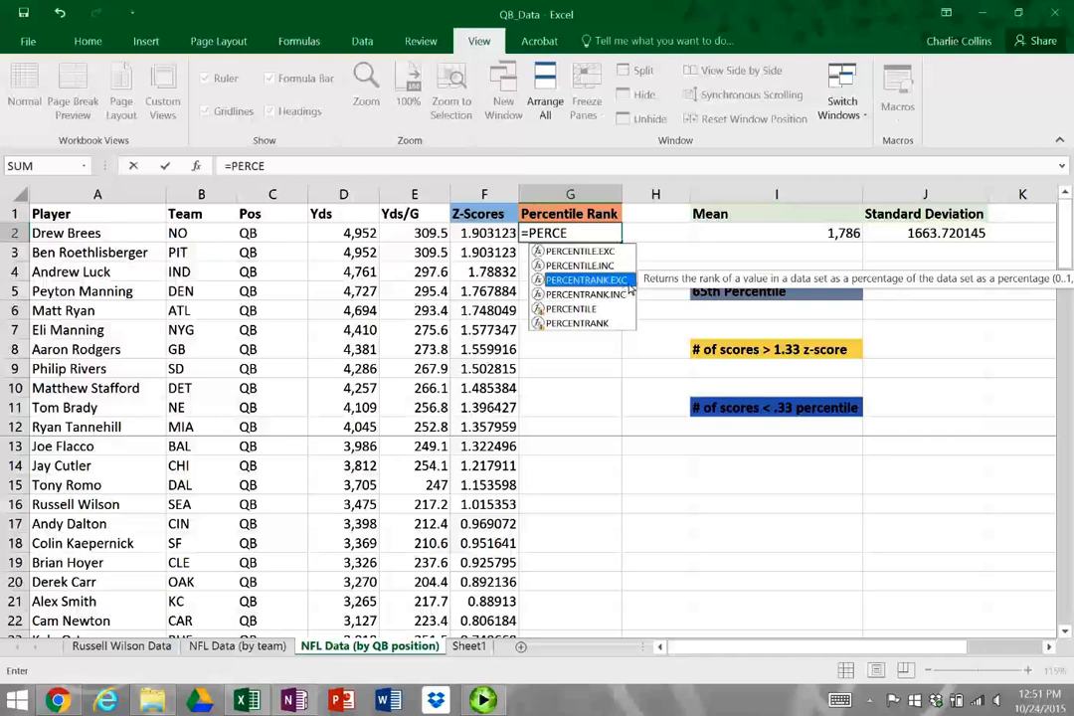
{"action": "double_click", "coordinate": [629, 287]}
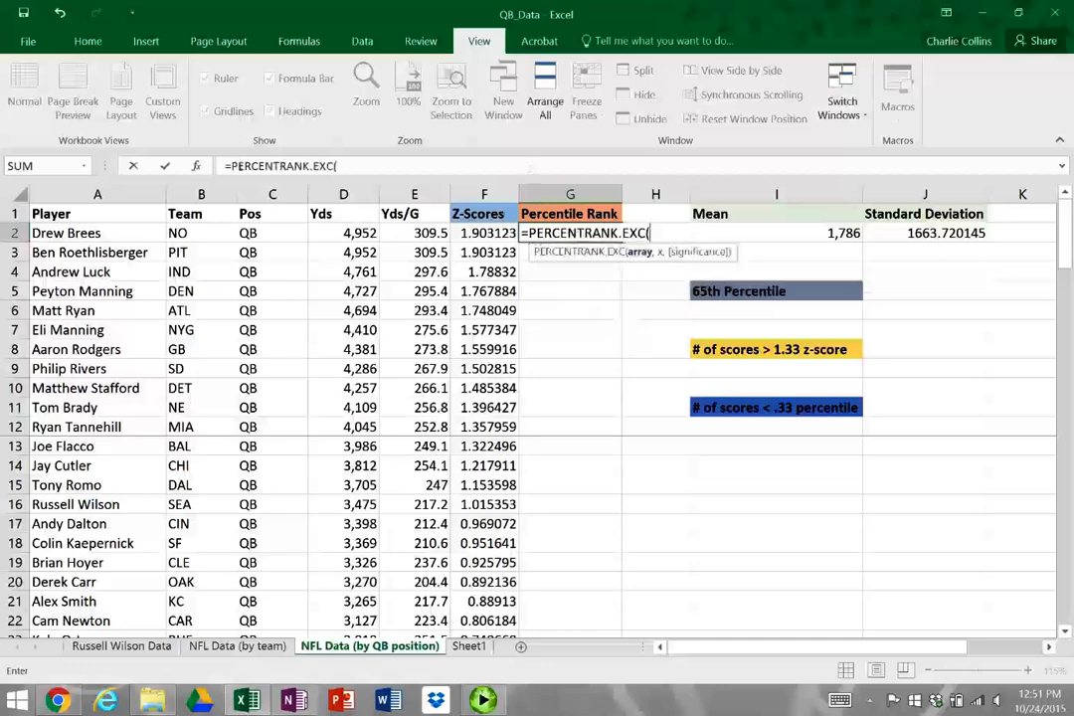
Complete the G2 formula as =PERCENTRANK.EXC(D2:D73, D2, ), leaving the significance argument empty
{"action": "left_click", "coordinate": [343, 232]}
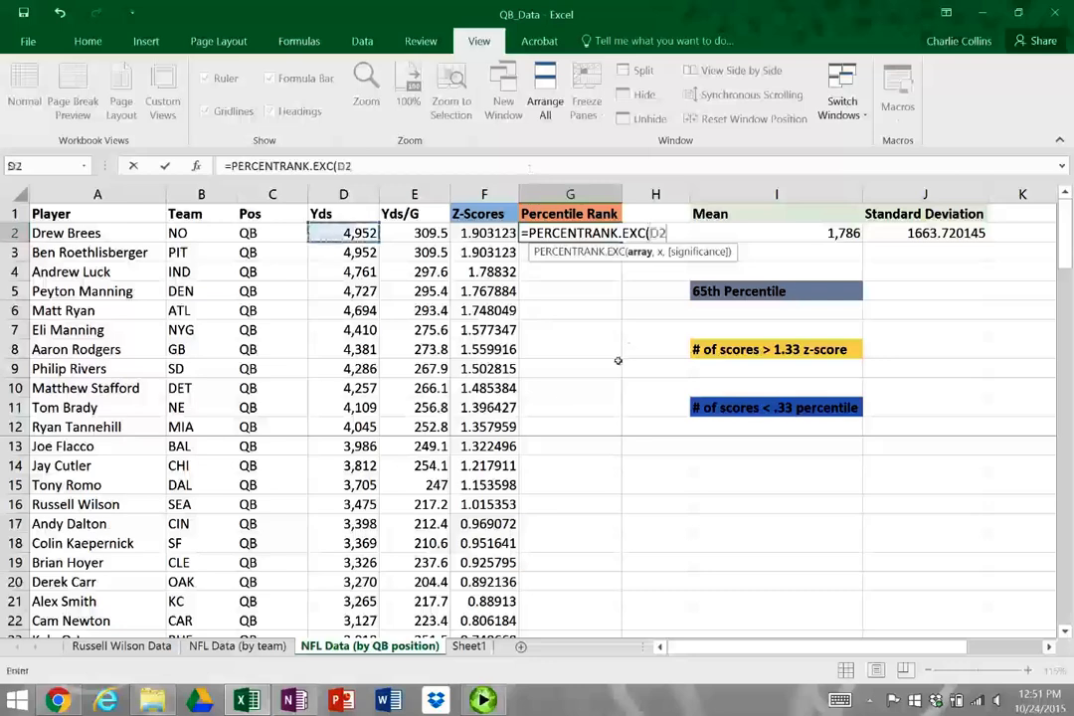
{"action": "key", "text": "ctrl+shift+Down"}
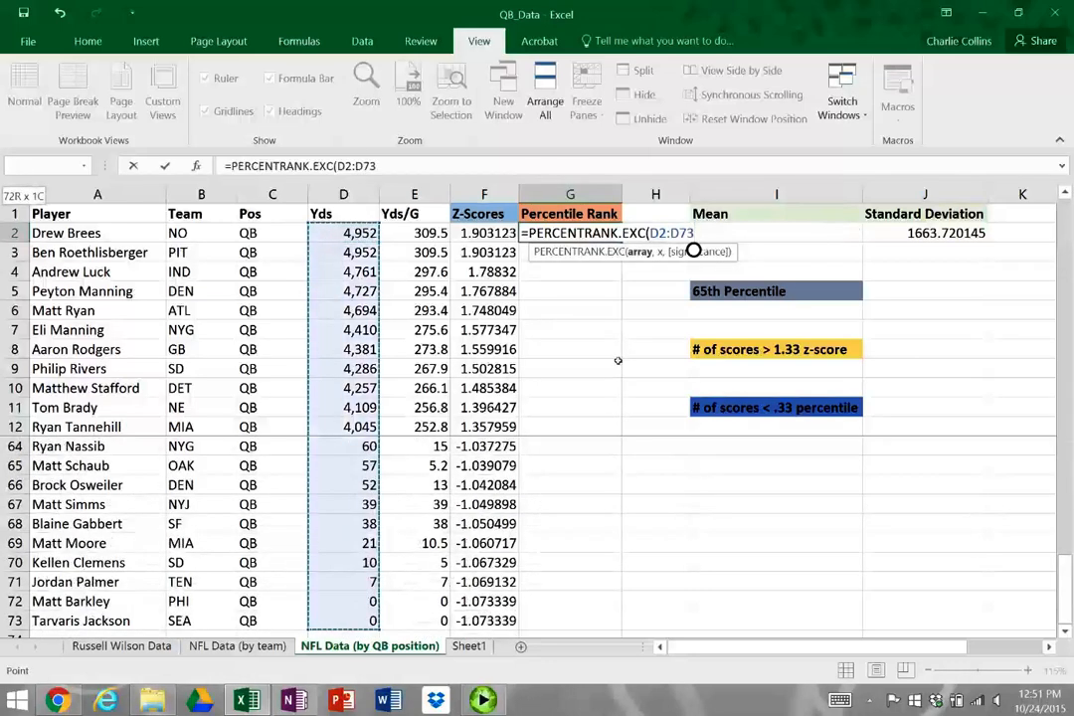
{"action": "type", "text": ","}
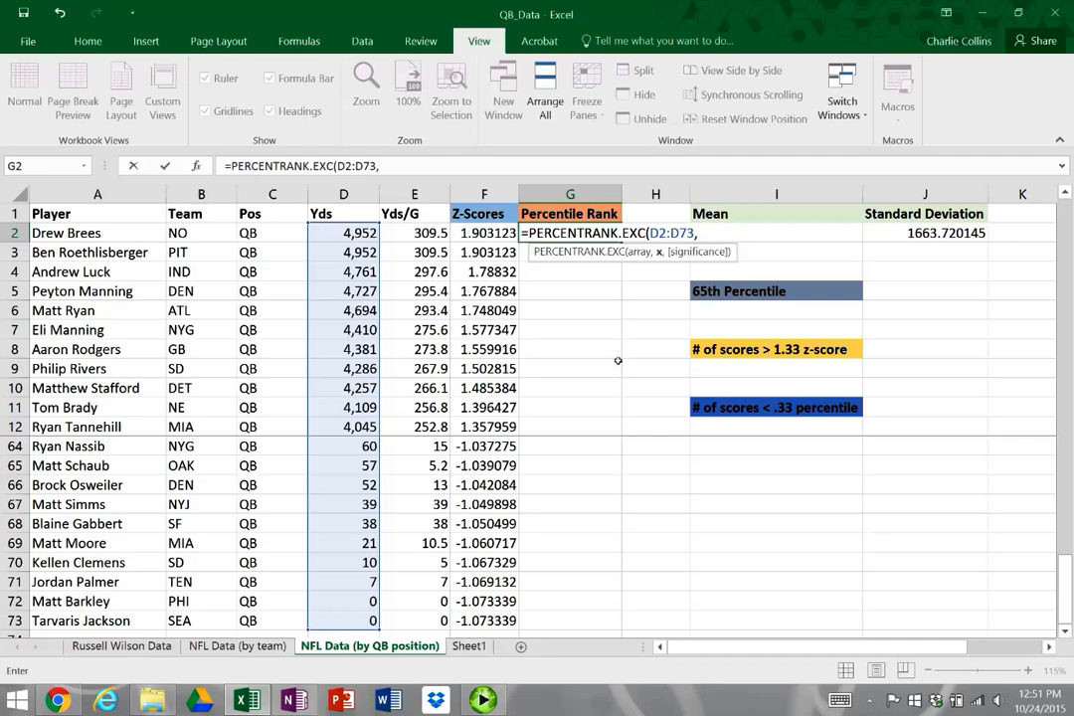
{"action": "left_click", "coordinate": [360, 233]}
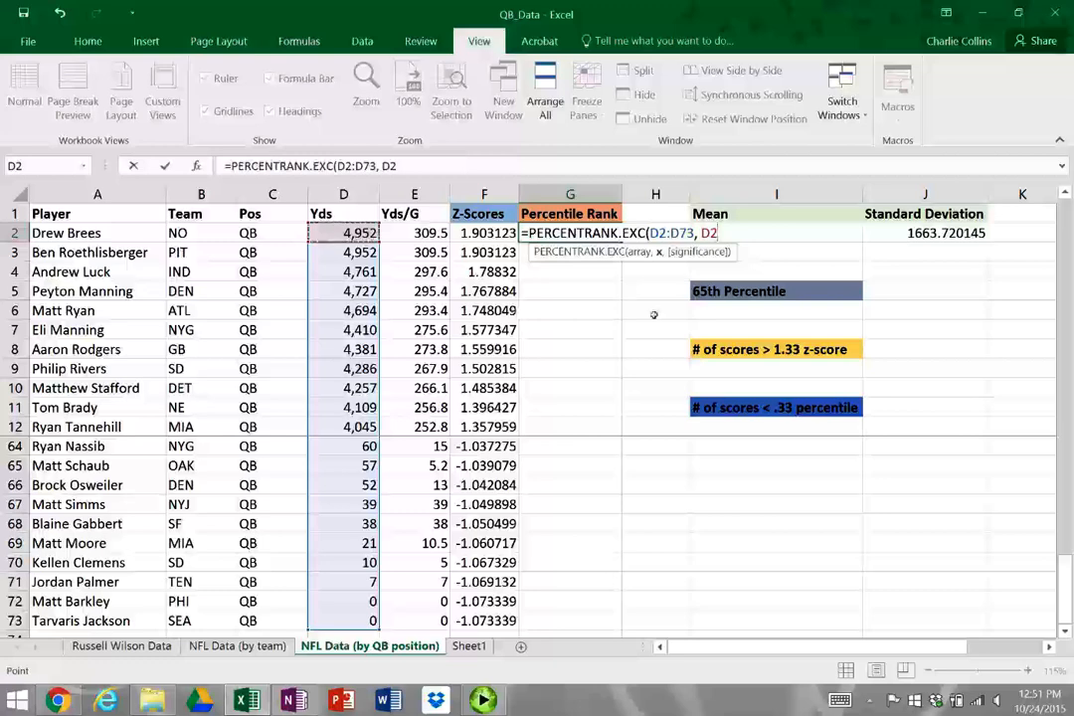
{"action": "type", "text": ", "}
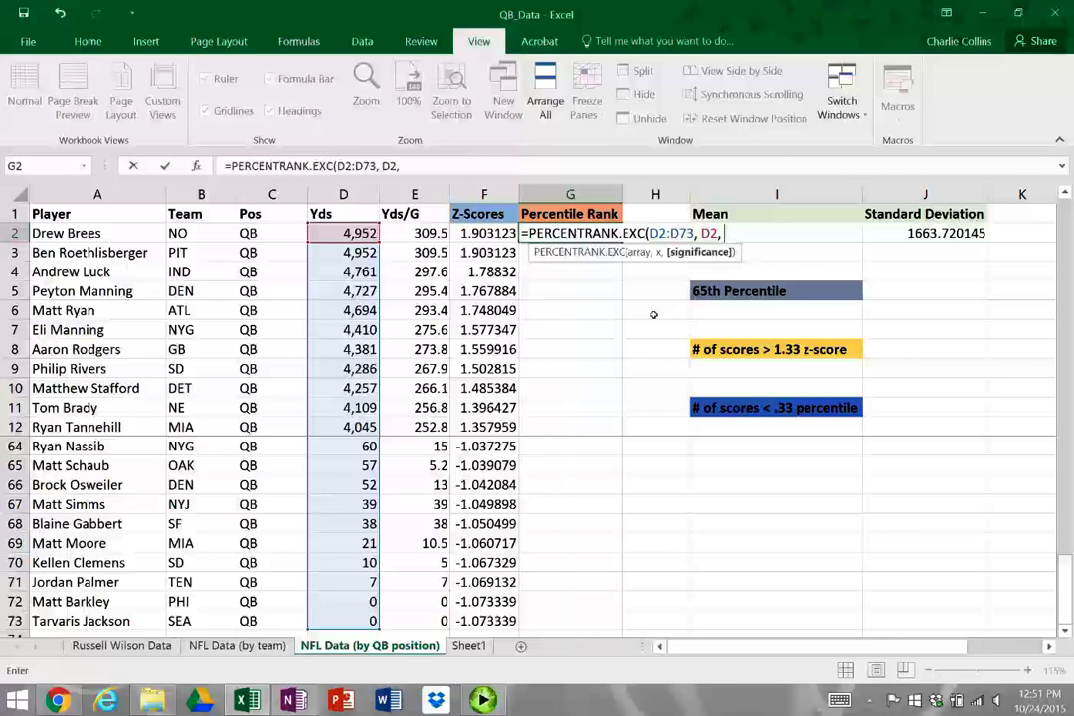
{"action": "type", "text": ")"}
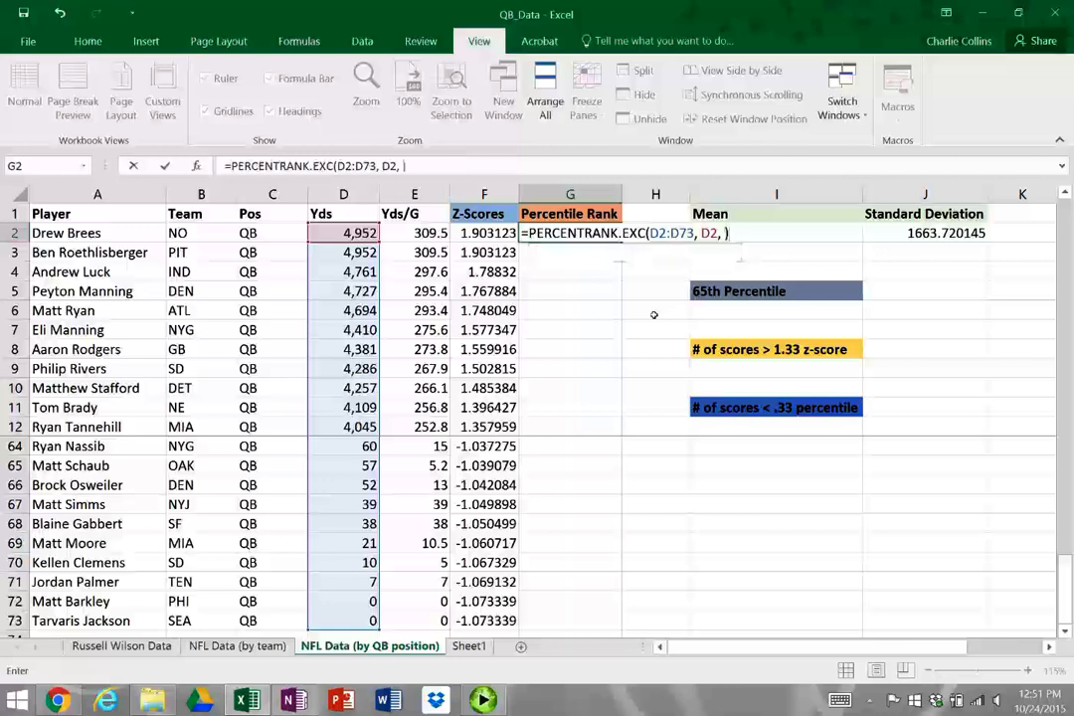
{"action": "key", "text": "ctrl+Return"}
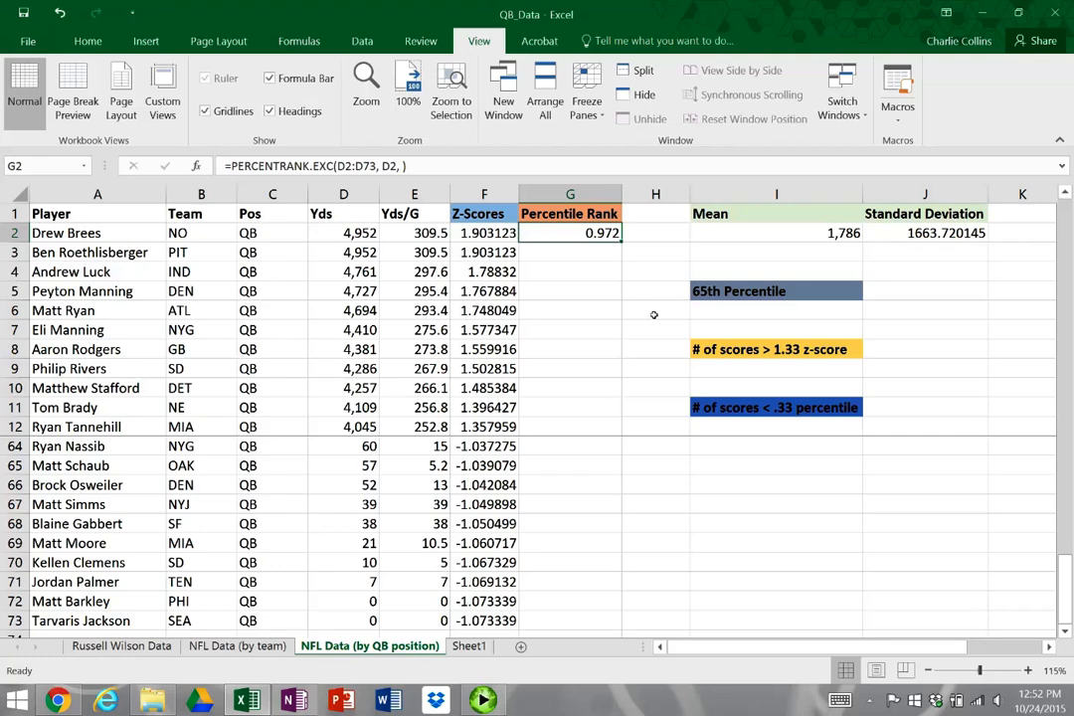
Fill the percentile rank formula from G2 down to G73 and inspect the array reference in G73
{"action": "double_click", "coordinate": [623, 243]}
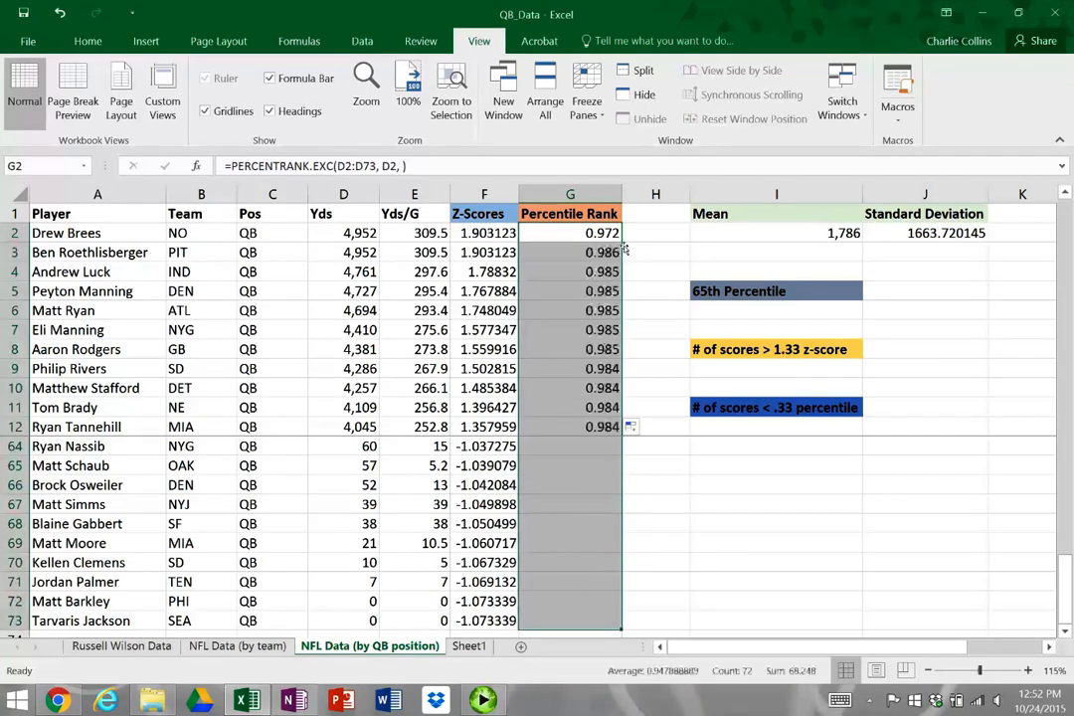
{"action": "scroll", "coordinate": [559, 389], "scroll_direction": "down", "scroll_amount": 2}
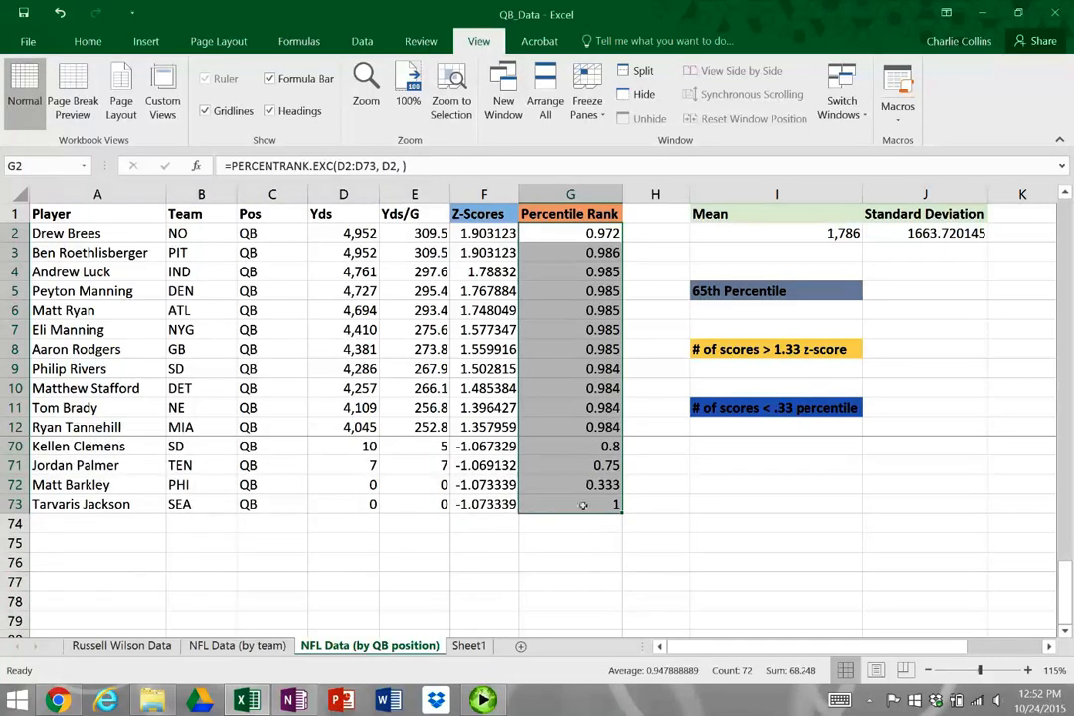
{"action": "left_click", "coordinate": [583, 503]}
{"action": "left_click", "coordinate": [427, 166]}
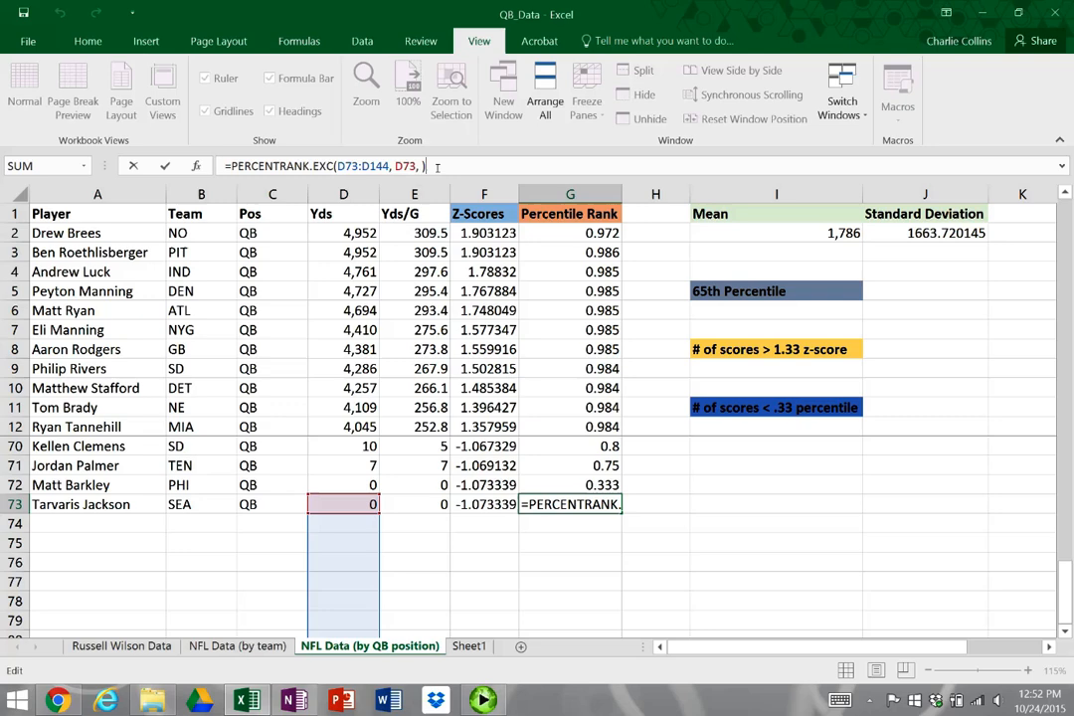
{"action": "left_click", "coordinate": [557, 370]}
Compare the array references of the percentile rank formulas in G2 and G4
{"action": "scroll", "coordinate": [570, 430], "scroll_direction": "up", "scroll_amount": 10}
{"action": "scroll", "coordinate": [570, 430], "scroll_direction": "up", "scroll_amount": 9}
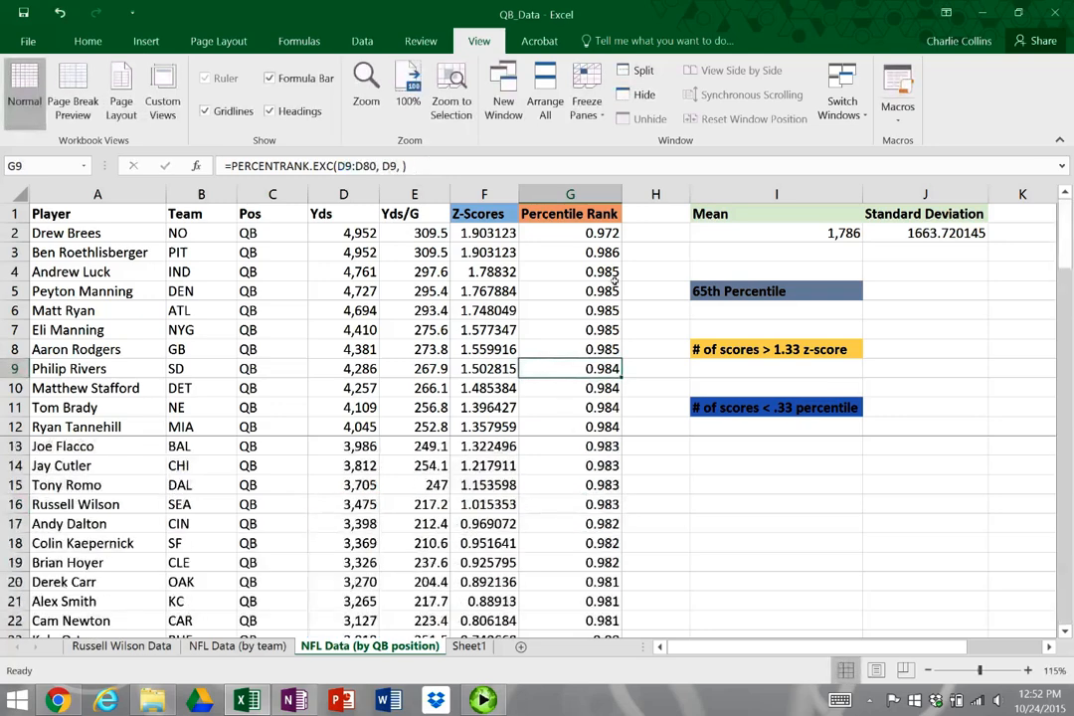
{"action": "left_click", "coordinate": [606, 233]}
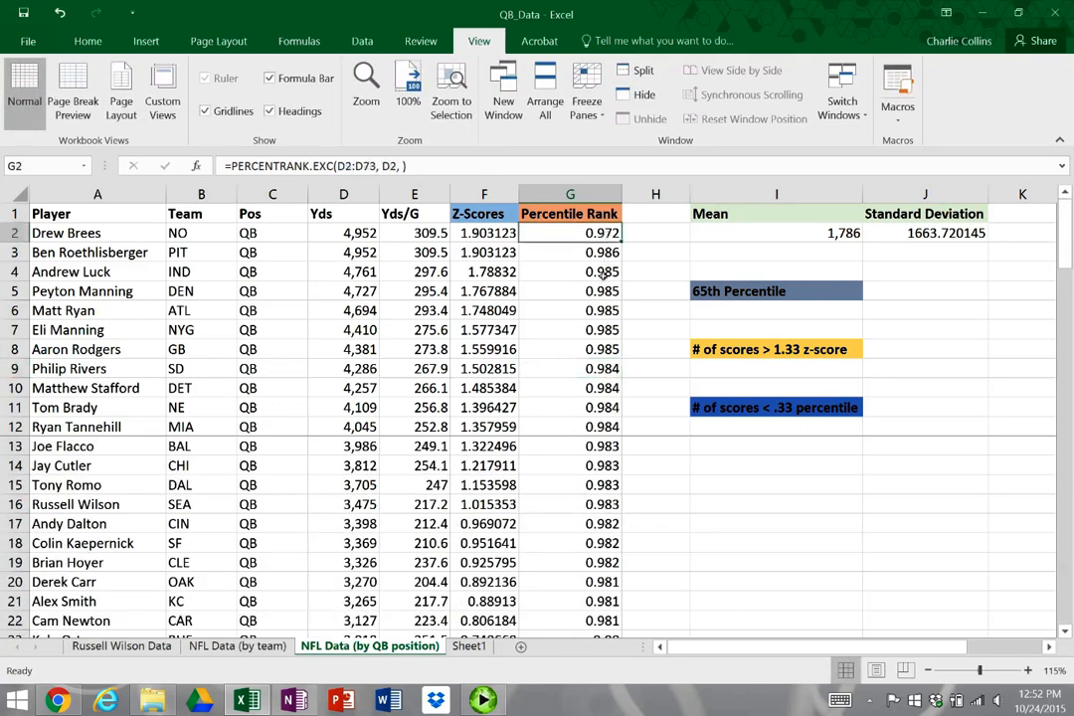
{"action": "key", "text": "Down"}
{"action": "key", "text": "Down"}
{"action": "left_click", "coordinate": [445, 164]}
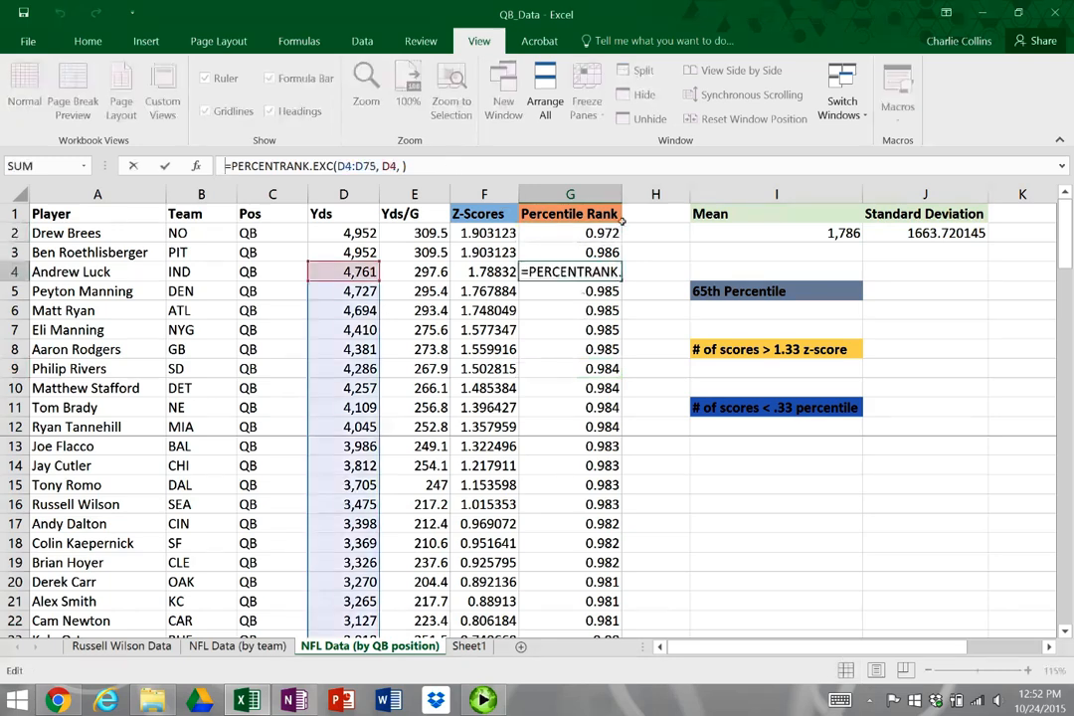
{"action": "left_click", "coordinate": [577, 232]}
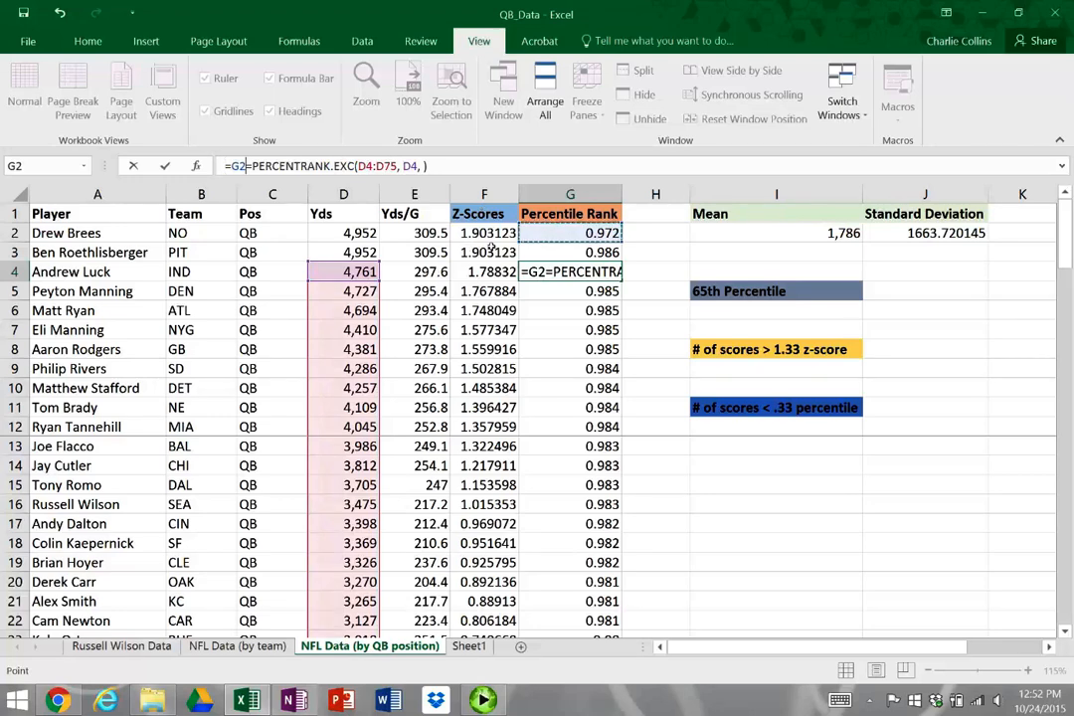
{"action": "left_click", "coordinate": [485, 232]}
Remove the stray cell reference from the formula in G4, leaving =PERCENTRANK.EXC(D4:D75, D4, )
{"action": "key", "text": "ctrl+z"}
{"action": "key", "text": "ctrl+z"}
{"action": "key", "text": "ctrl+z"}
{"action": "key", "text": "ctrl+z"}
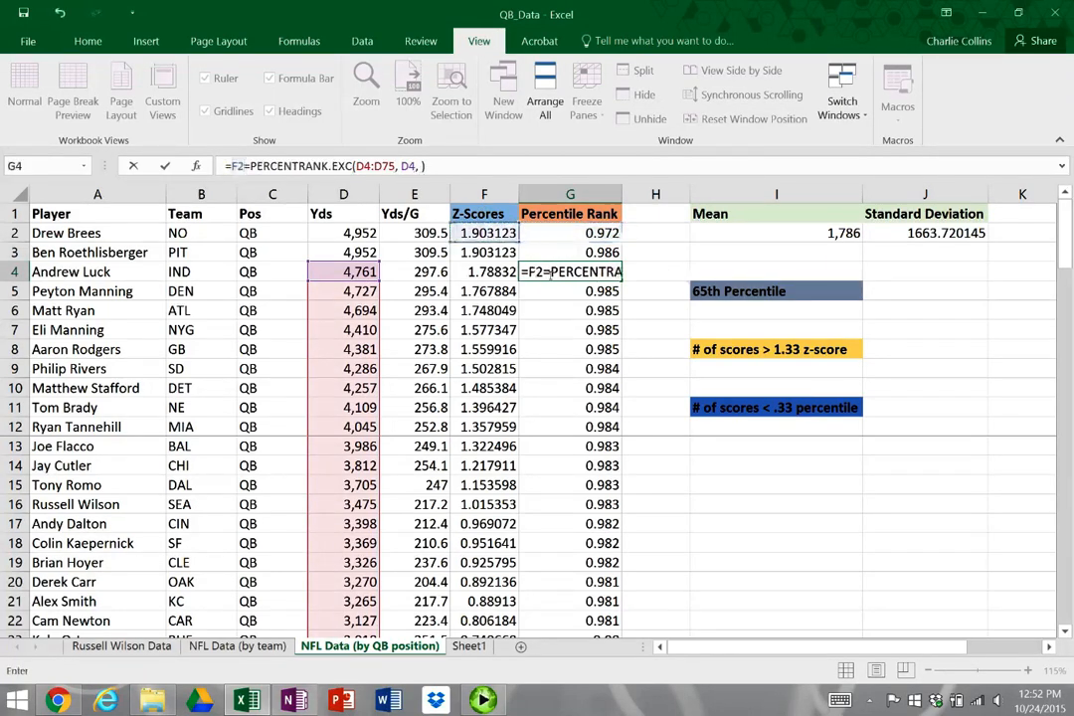
{"action": "key", "text": "F2"}
{"action": "key", "text": "BackSpace"}
{"action": "key", "text": "BackSpace"}
{"action": "key", "text": "BackSpace"}
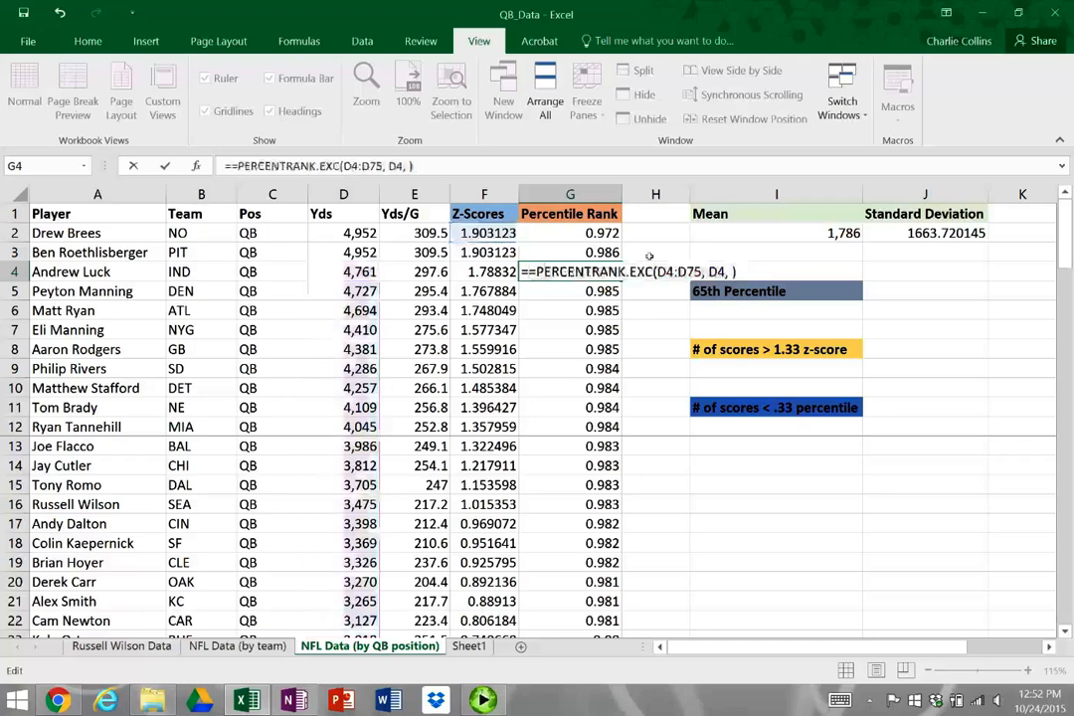
{"action": "key", "text": "Return"}
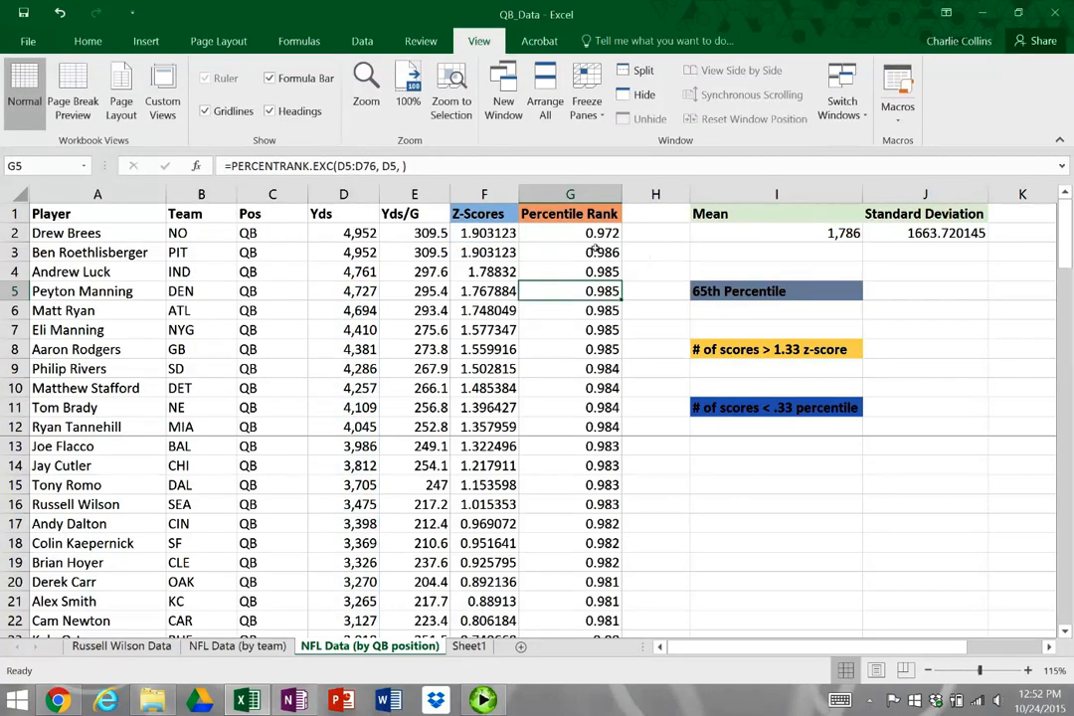
Inspect how the z-score formula in F2 locks its mean and standard deviation references
{"action": "key", "text": "Up"}
{"action": "key", "text": "Up"}
{"action": "key", "text": "Up"}
{"action": "key", "text": "Left"}
{"action": "key", "text": "F2"}
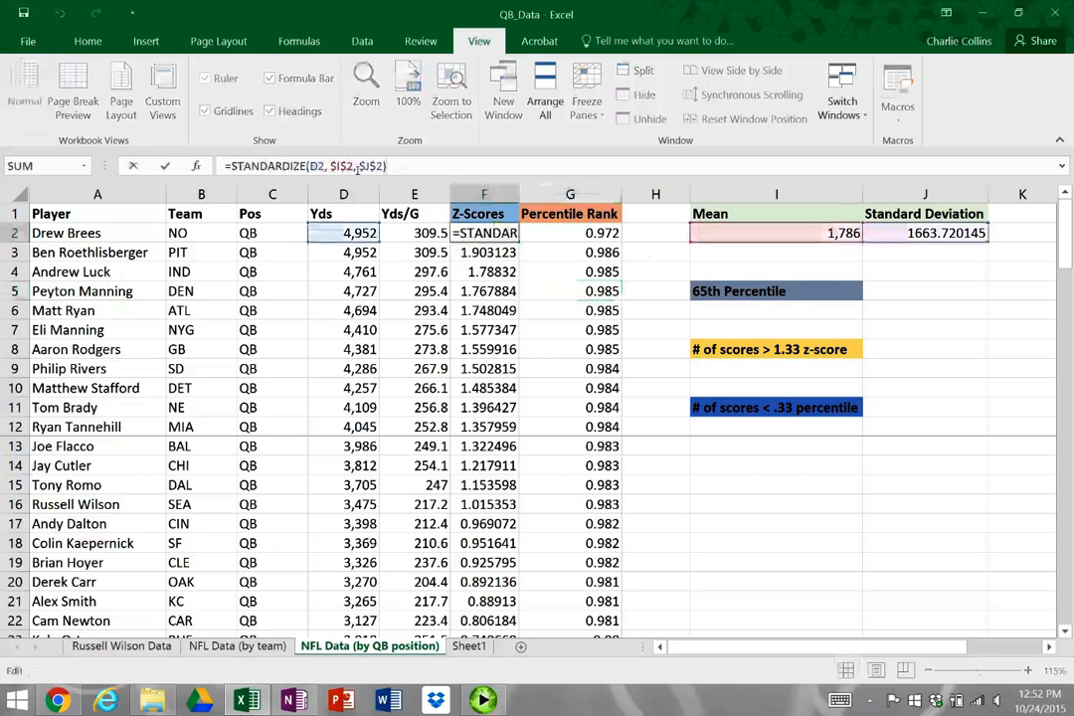
{"action": "key", "text": "Return"}
Make the array absolute in the G2 percentile rank formula so it reads =PERCENTRANK.EXC($D$2:$D$73, D2, )
{"action": "key", "text": "Right"}
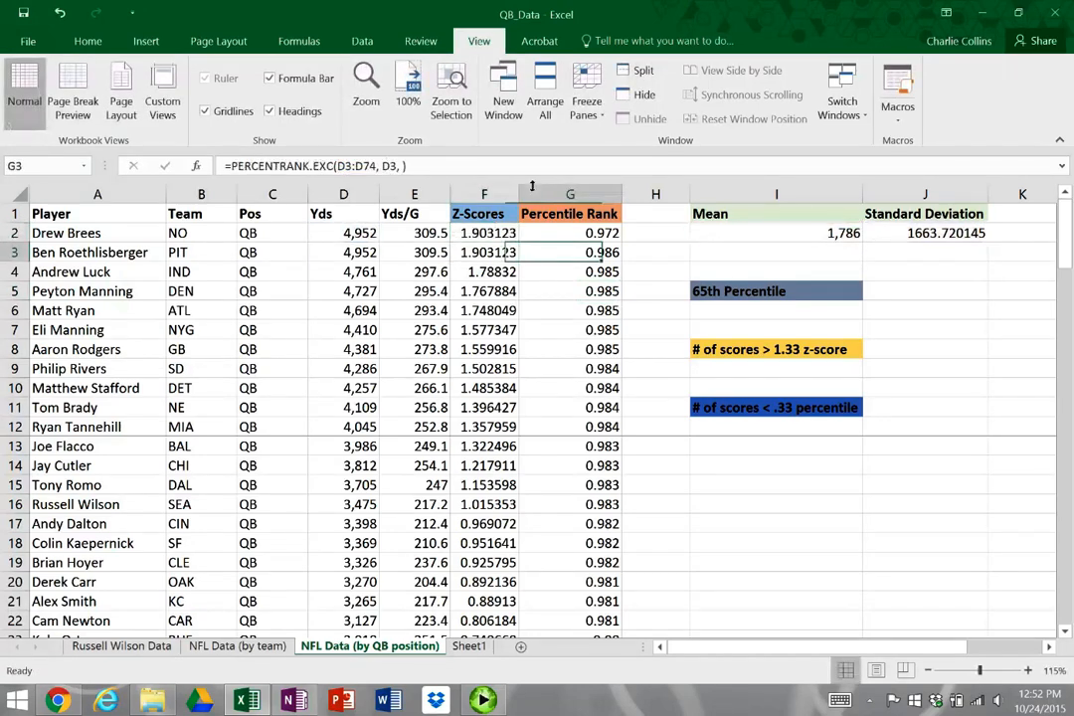
{"action": "key", "text": "Up"}
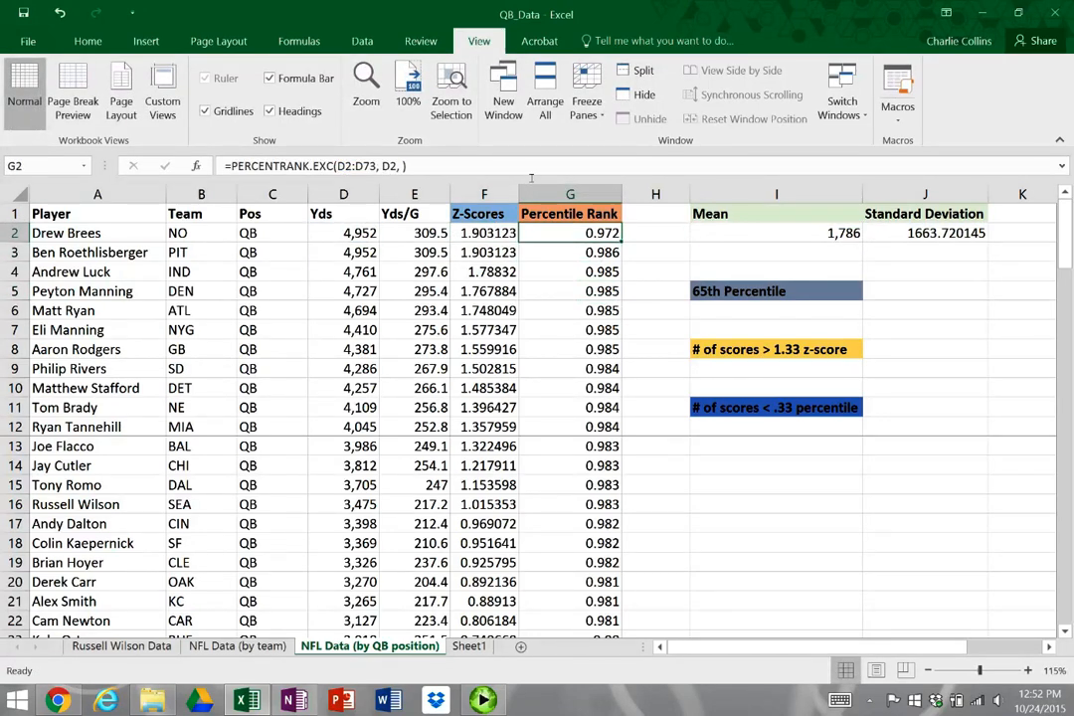
{"action": "key", "text": "F2"}
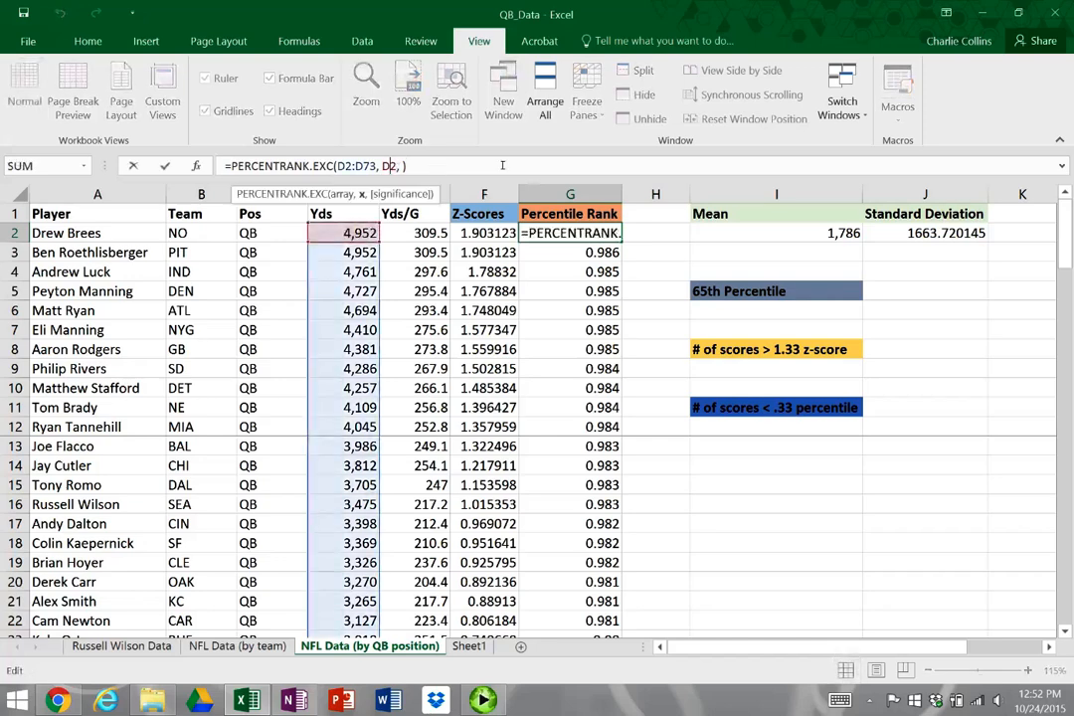
{"action": "key", "text": "Left"}
{"action": "key", "text": "Left"}
{"action": "key", "text": "Left"}
{"action": "key", "text": "Left"}
{"action": "key", "text": "Left"}
{"action": "key", "text": "Left"}
{"action": "key", "text": "Left"}
{"action": "key", "text": "Left"}
{"action": "key", "text": "Left"}
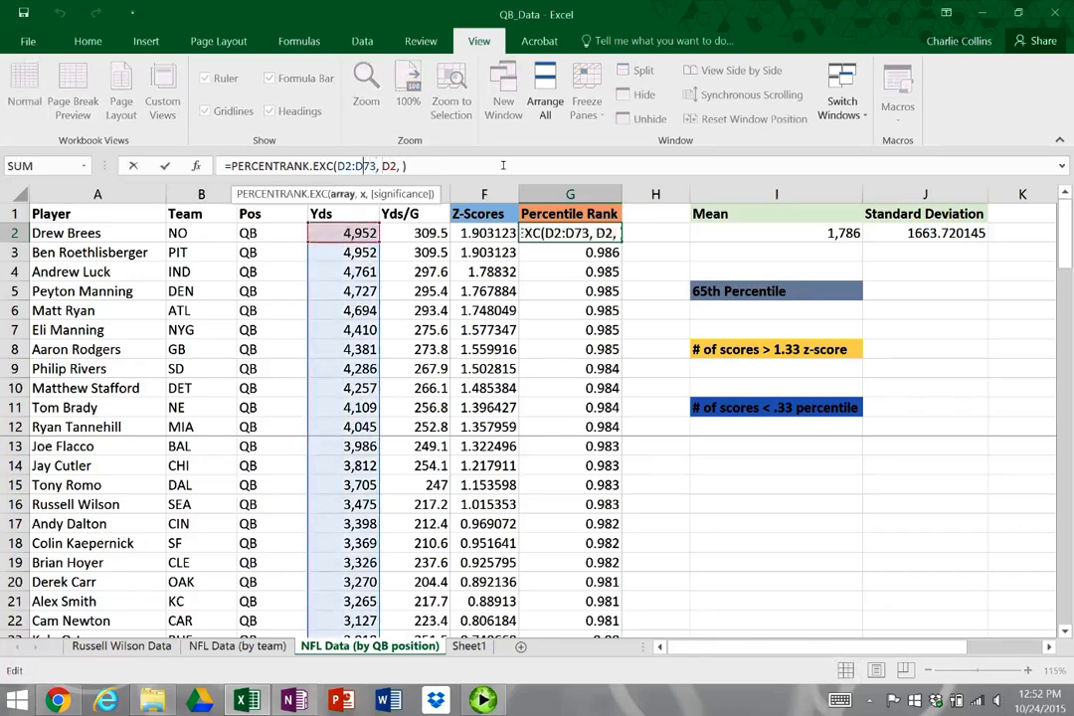
{"action": "type", "text": "$"}
{"action": "type", "text": "Z"}
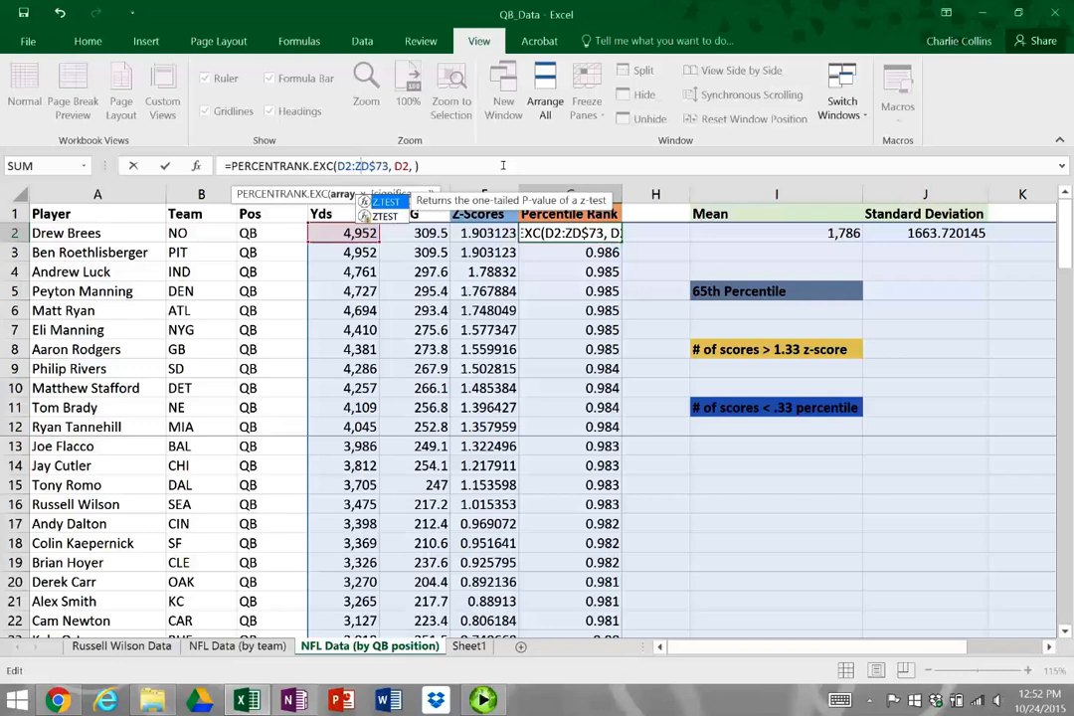
{"action": "key", "text": "BackSpace"}
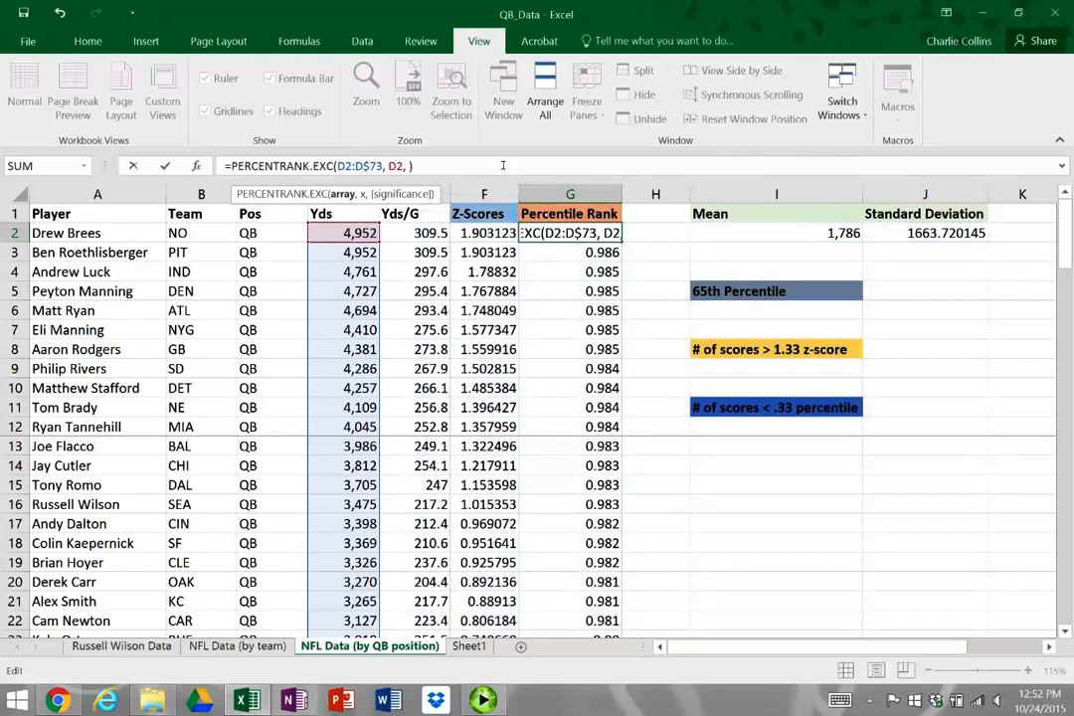
{"action": "type", "text": "$D"}
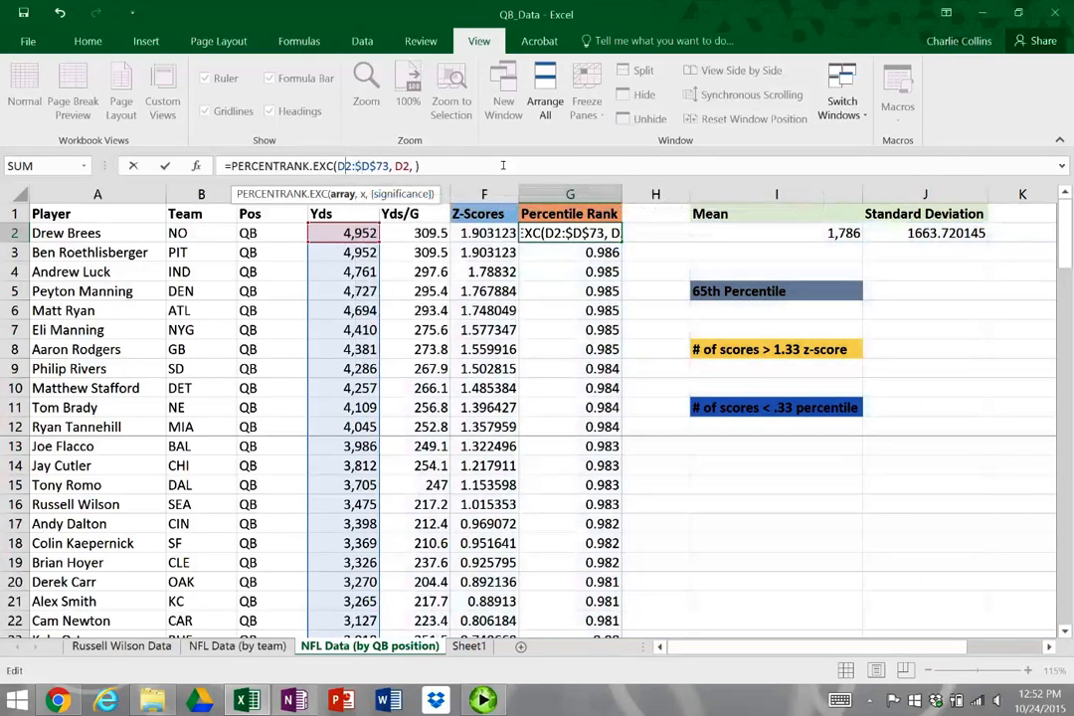
{"action": "type", "text": "$"}
{"action": "key", "text": "Right"}
{"action": "type", "text": "$"}
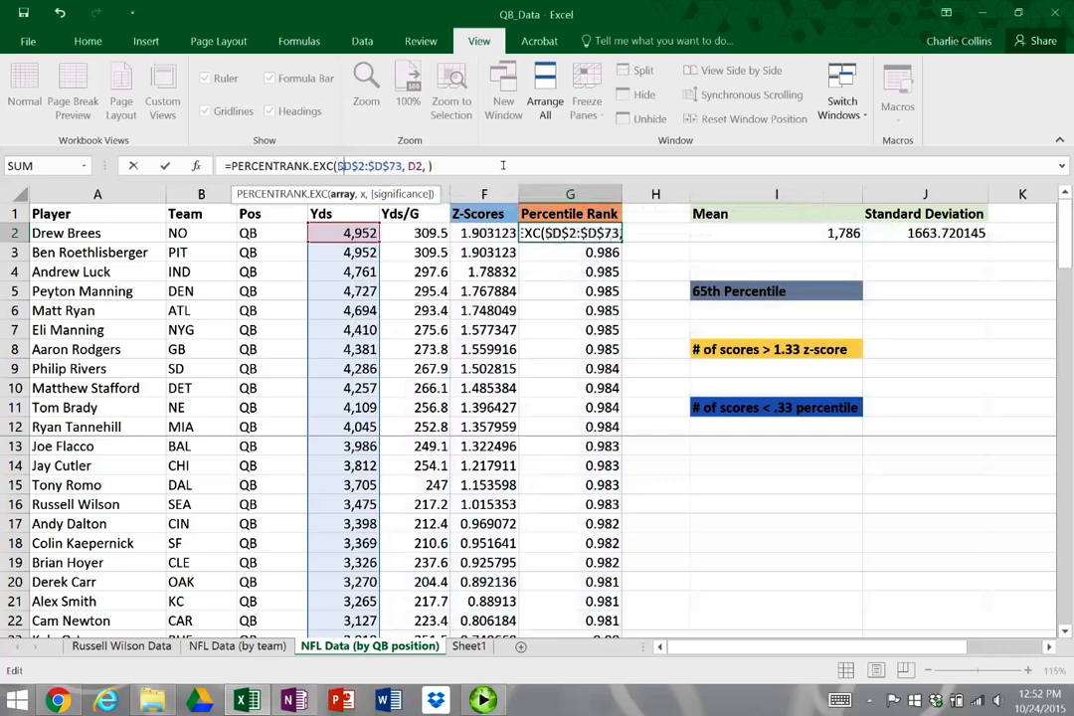
{"action": "key", "text": "ctrl+Return"}
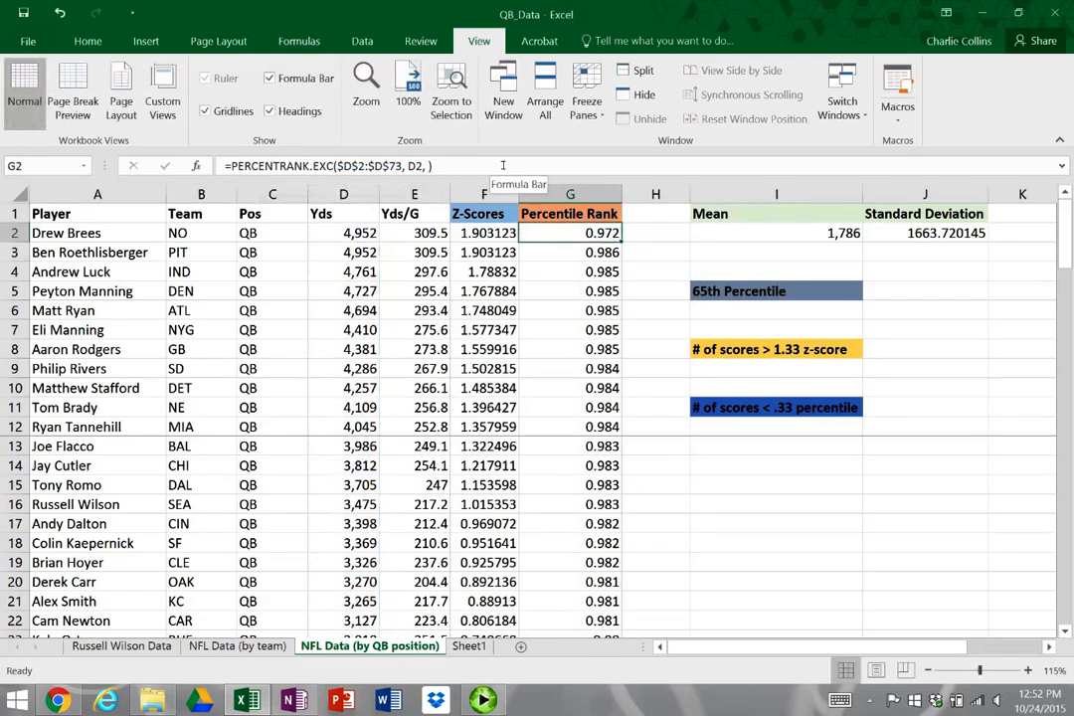
Fill the corrected percentile rank formula from G2 down to G73 and check the locked array in G14
{"action": "double_click", "coordinate": [622, 242]}
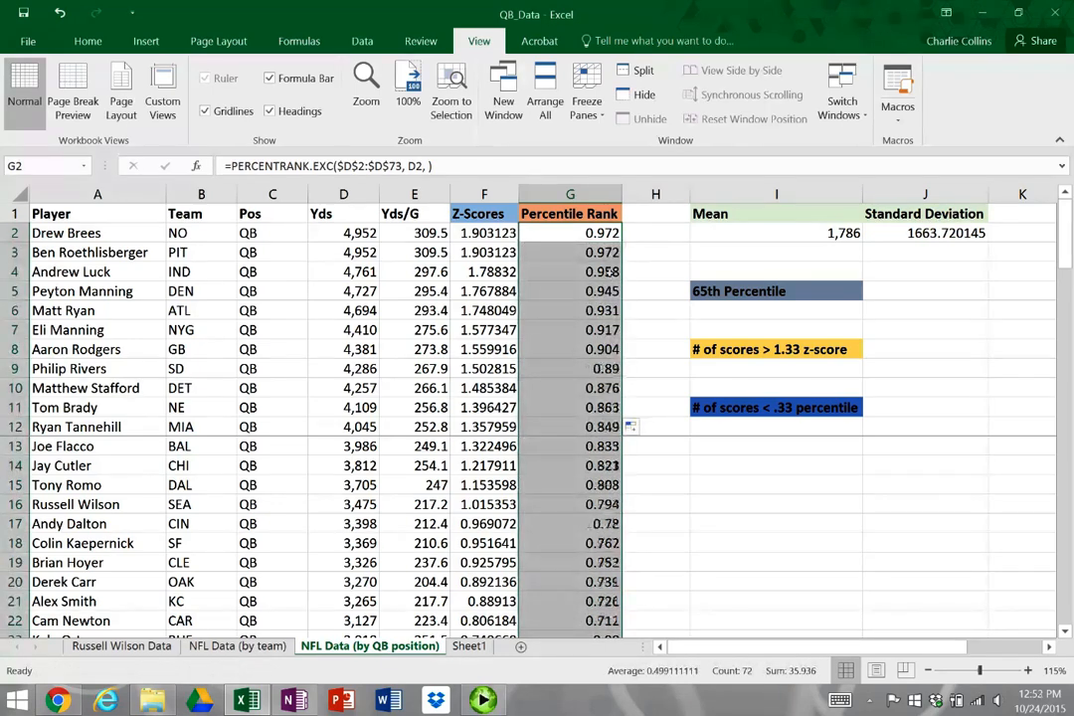
{"action": "left_click", "coordinate": [594, 466]}
{"action": "scroll", "coordinate": [595, 466], "scroll_direction": "down", "scroll_amount": 10}
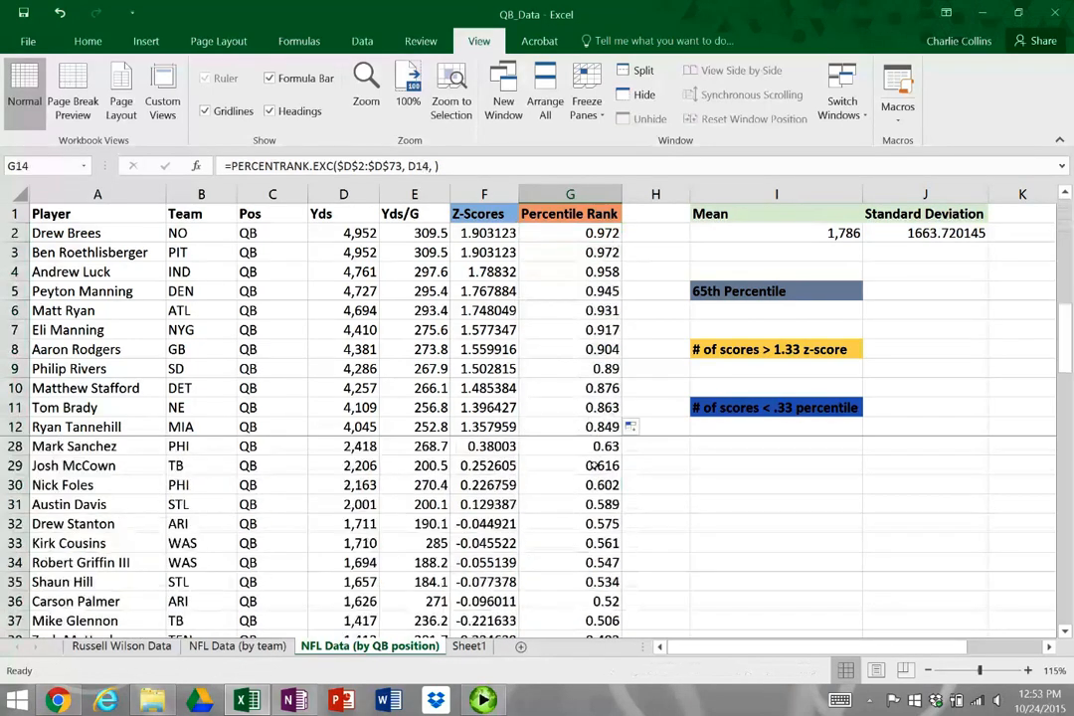
{"action": "scroll", "coordinate": [595, 465], "scroll_direction": "up", "scroll_amount": 4}
{"action": "scroll", "coordinate": [595, 466], "scroll_direction": "up", "scroll_amount": 6}
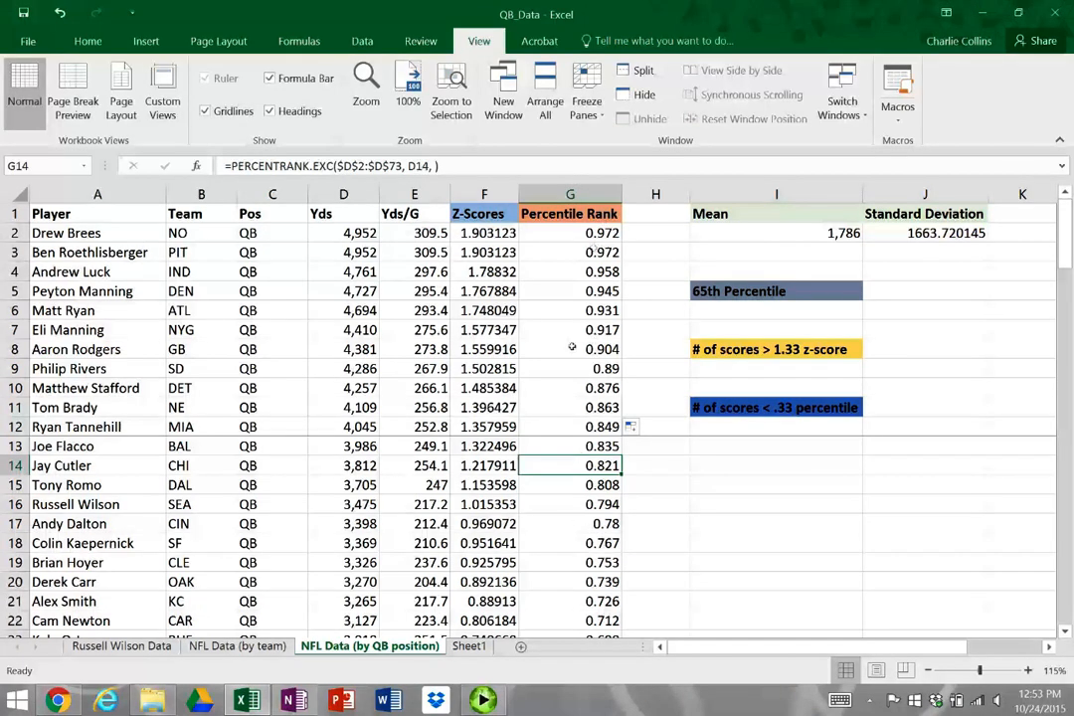
Review the top passing yards and the first percentile rank, and examine the ranks around the 65th percentile in G26 and G27
{"action": "left_click_drag", "start_coordinate": [346, 231], "coordinate": [355, 297]}
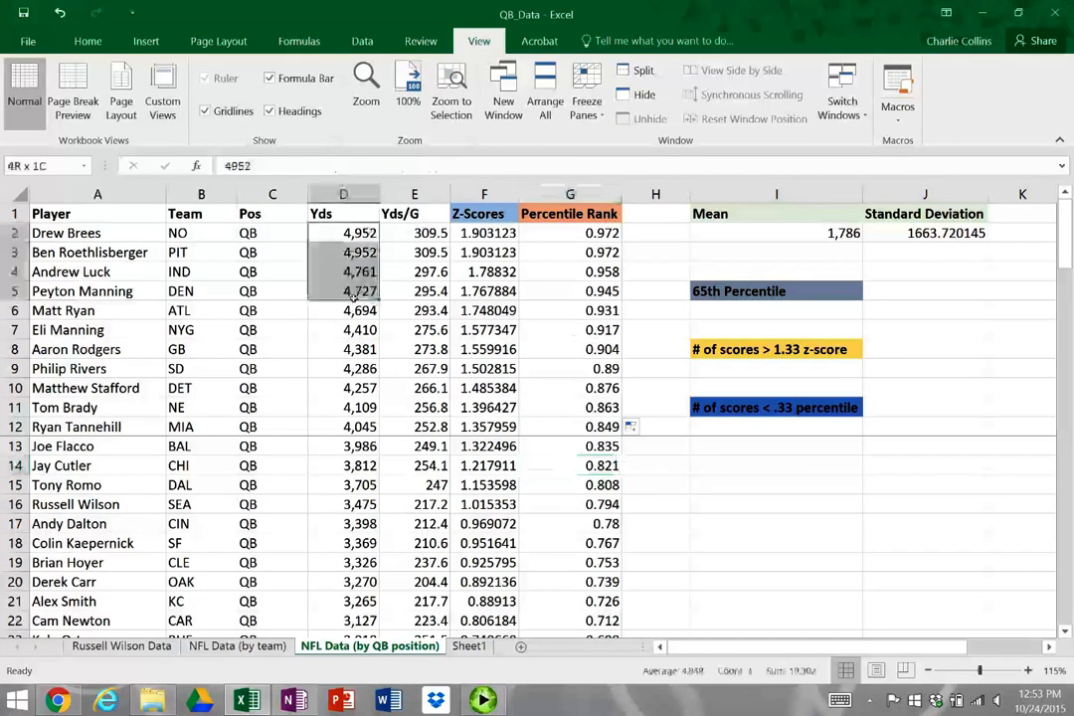
{"action": "left_click", "coordinate": [655, 232]}
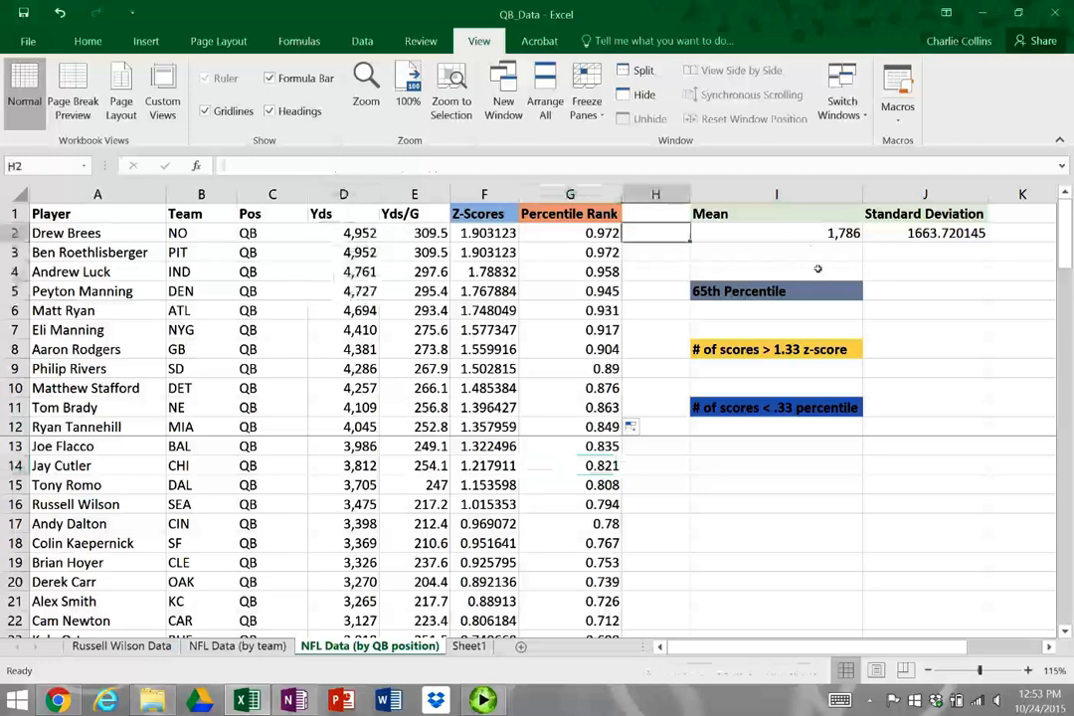
{"action": "left_click", "coordinate": [512, 238]}
{"action": "left_click", "coordinate": [565, 235]}
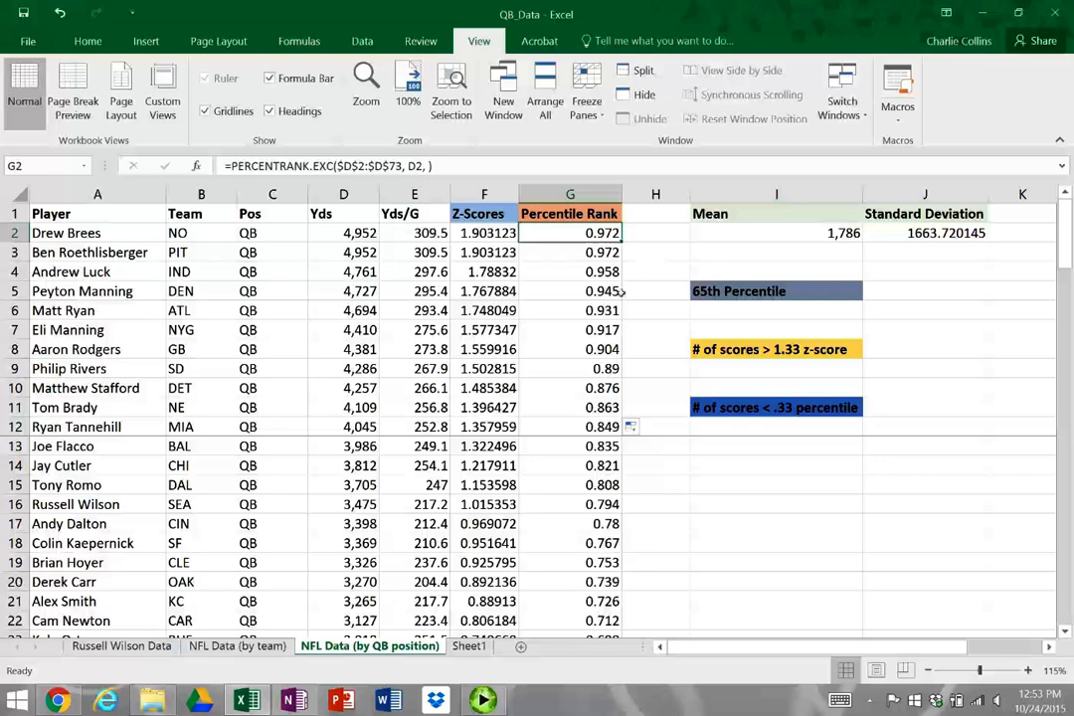
{"action": "scroll", "coordinate": [584, 384], "scroll_direction": "down", "scroll_amount": 3}
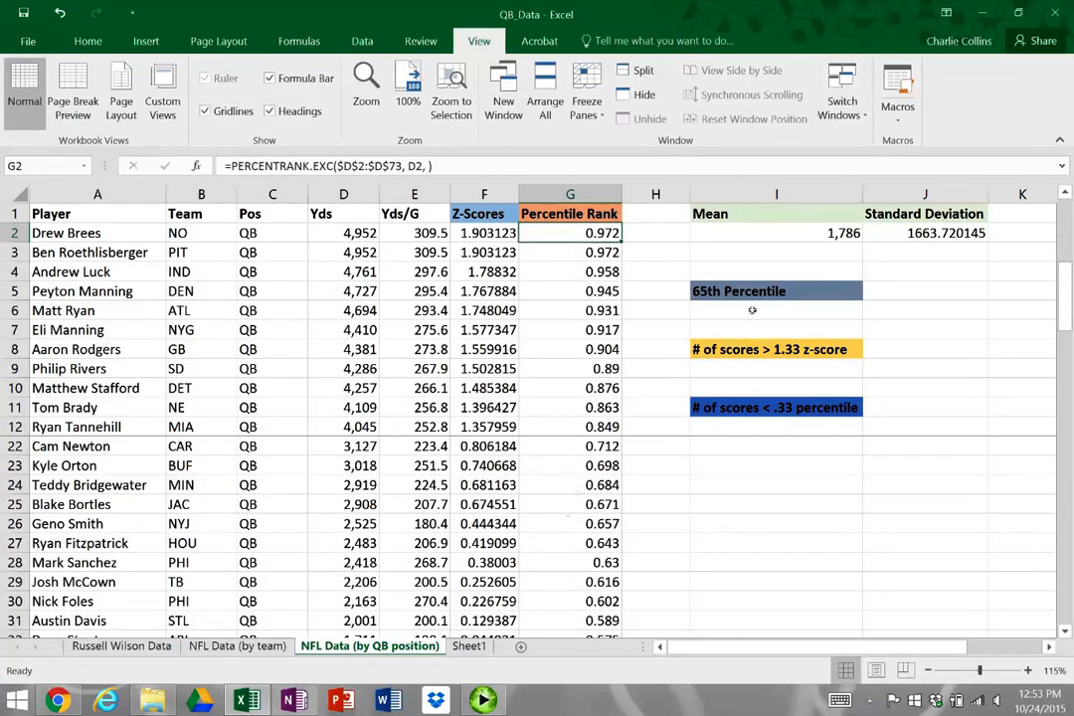
{"action": "left_click", "coordinate": [587, 523]}
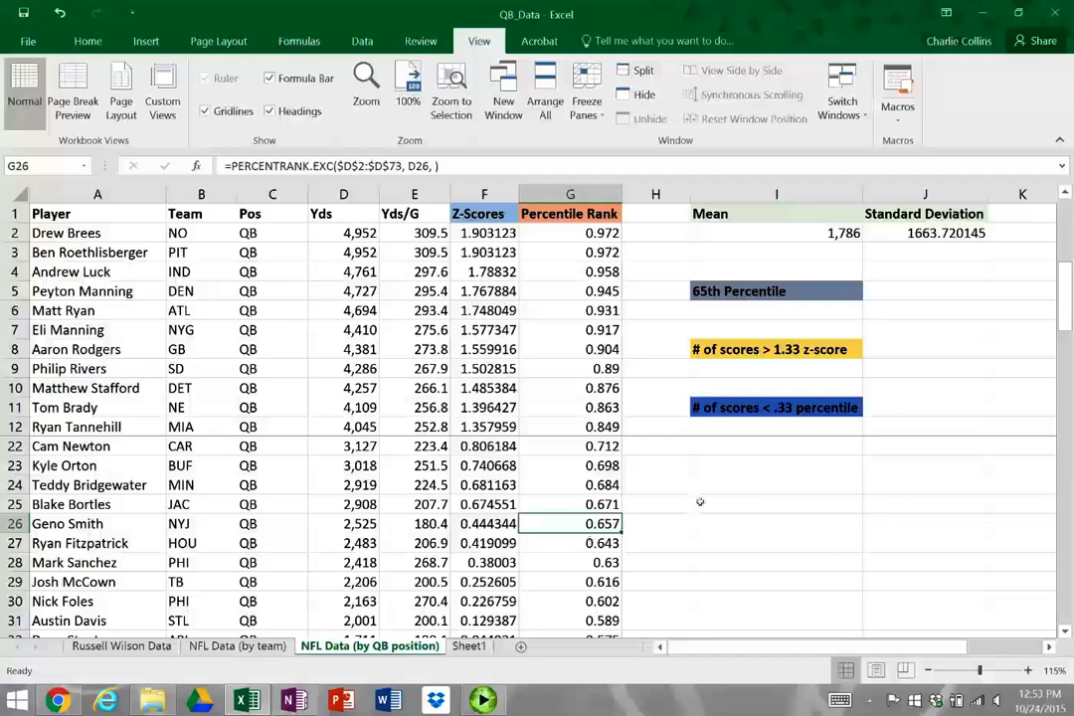
{"action": "key", "text": "Down"}
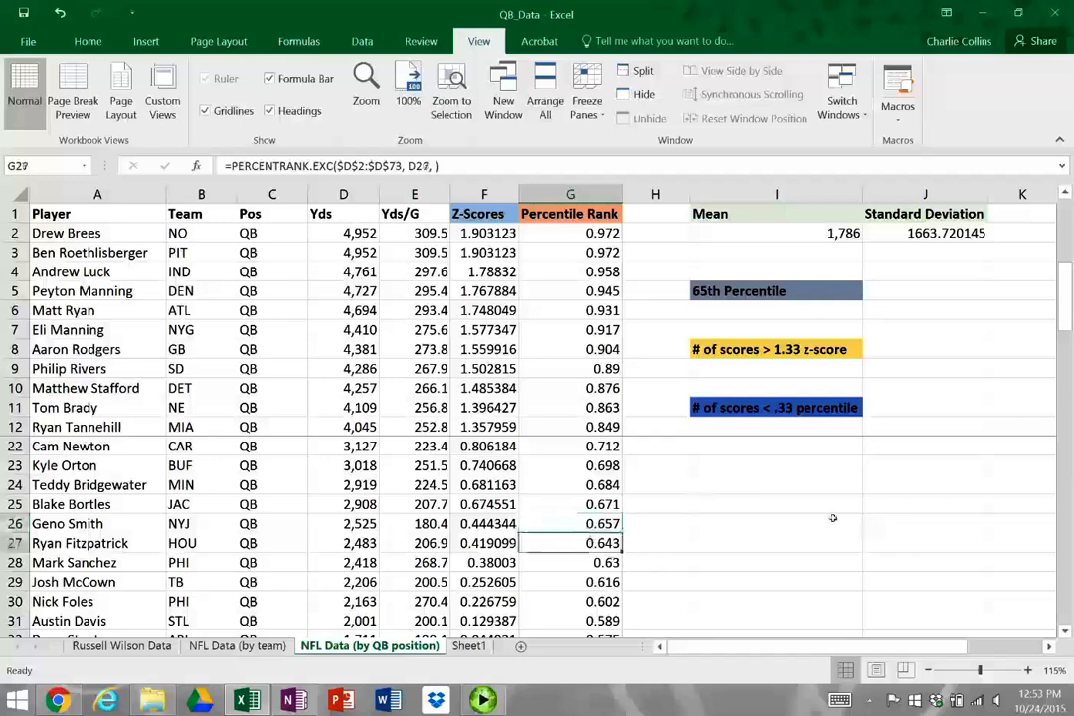
Calculate the 65th percentile of the passing yards in I6 with =PERCENTILE.EXC(D2:D73, .65)
{"action": "left_click", "coordinate": [751, 312]}
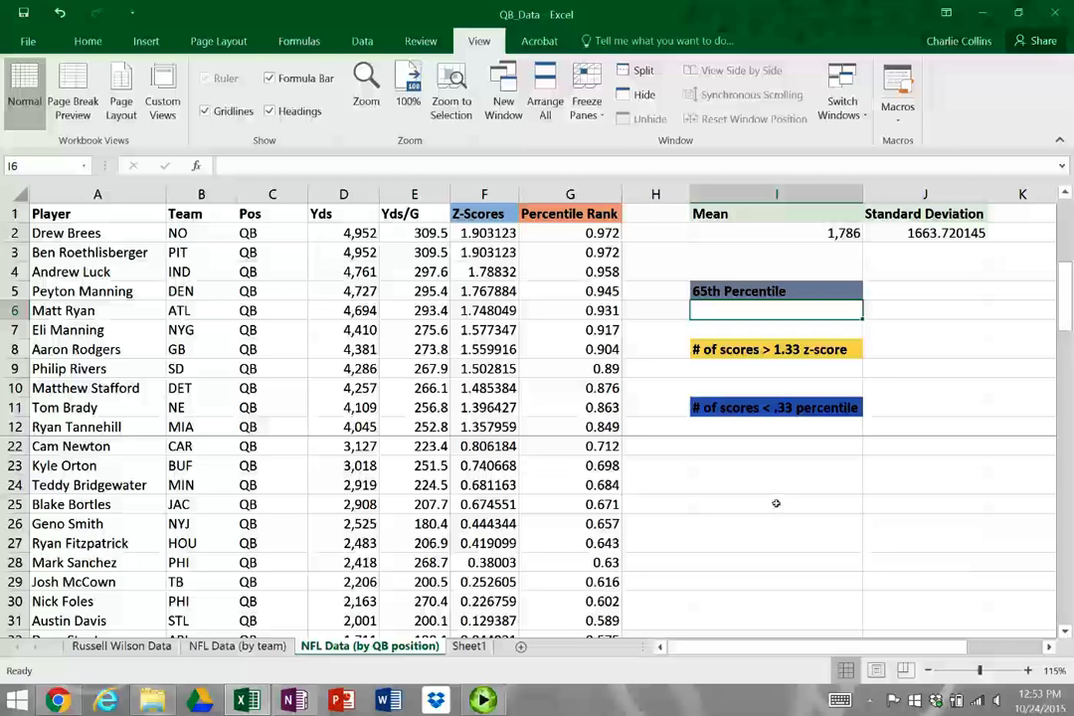
{"action": "type", "text": "=perc"}
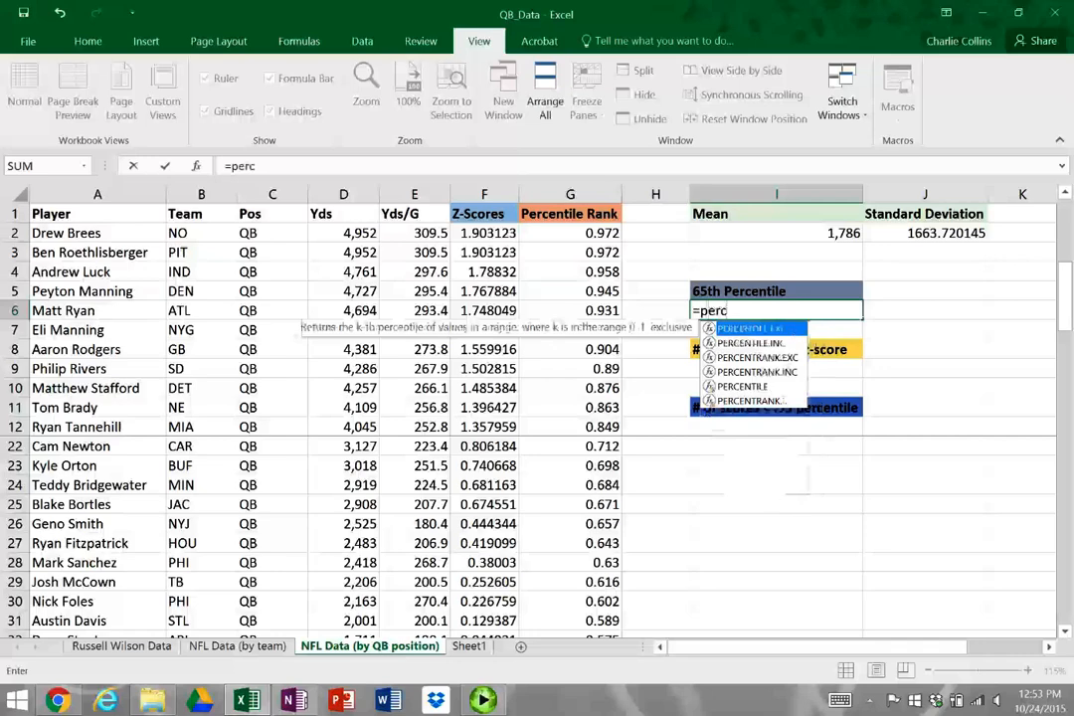
{"action": "key", "text": "Tab"}
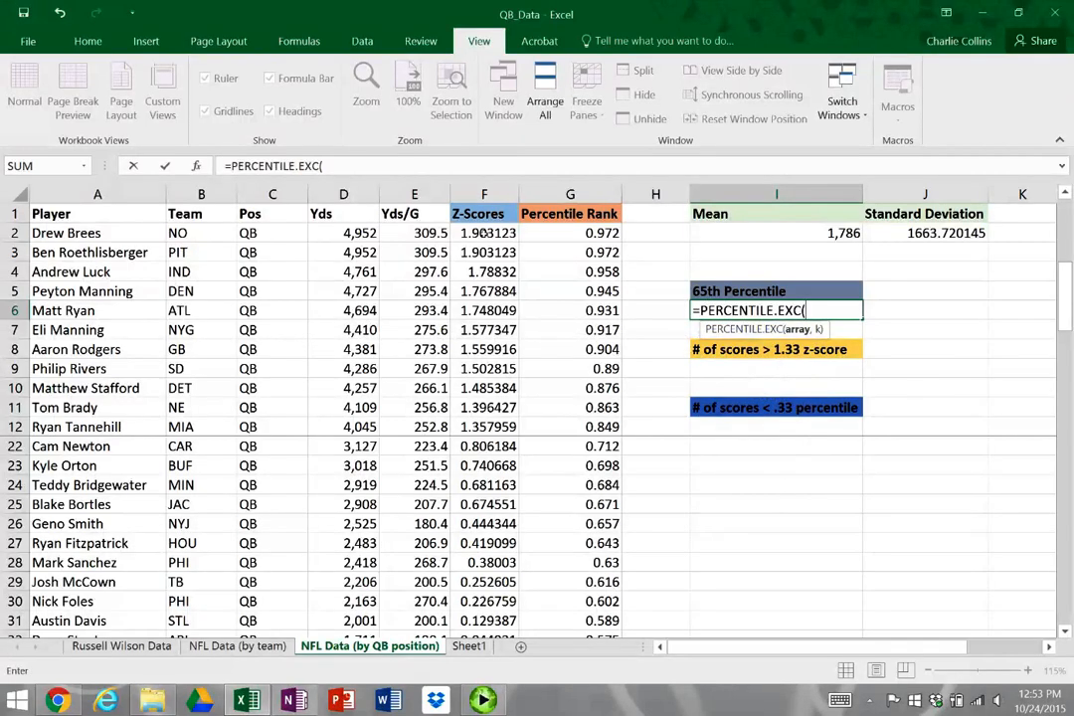
{"action": "left_click", "coordinate": [343, 233]}
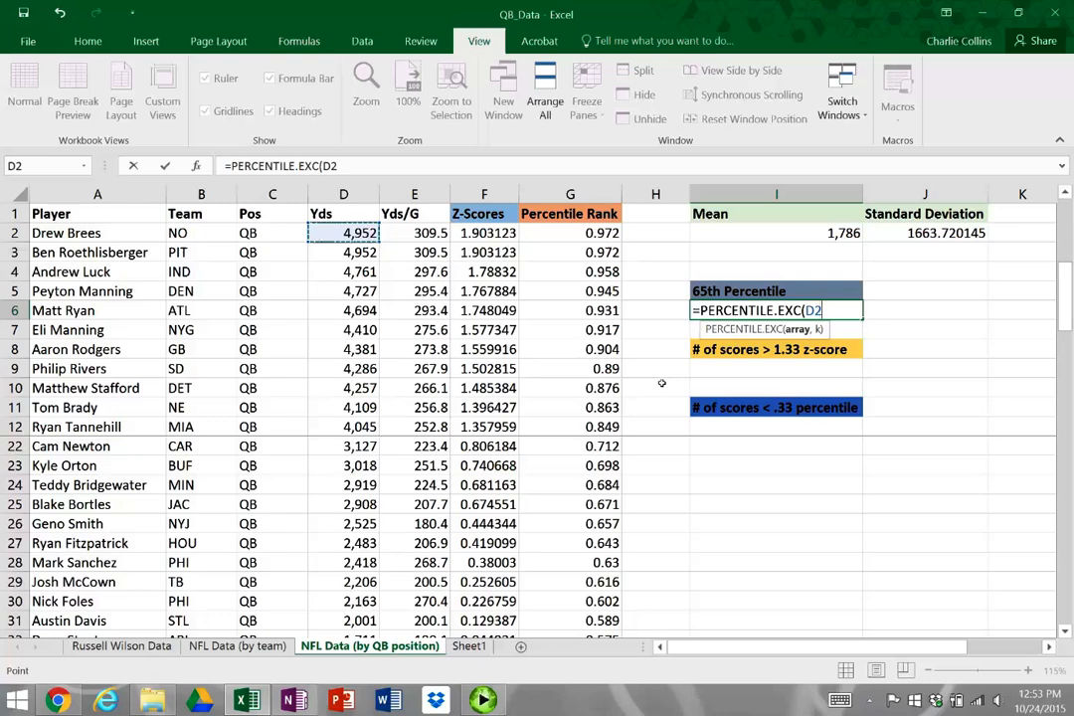
{"action": "key", "text": "ctrl+shift+Down"}
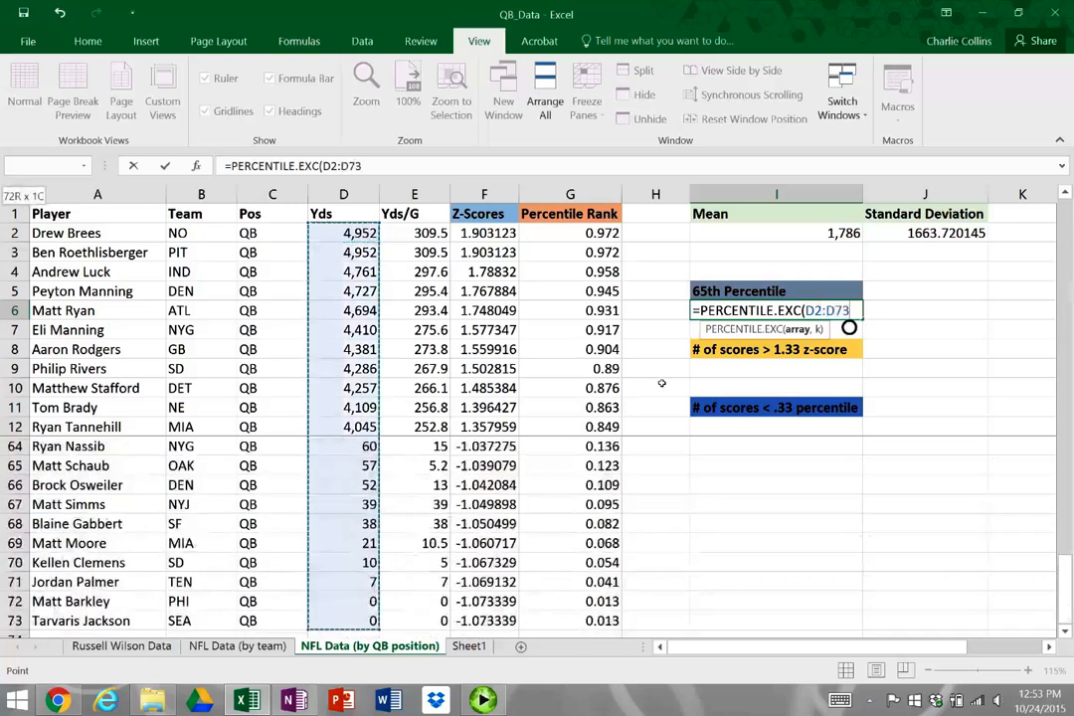
{"action": "type", "text": ","}
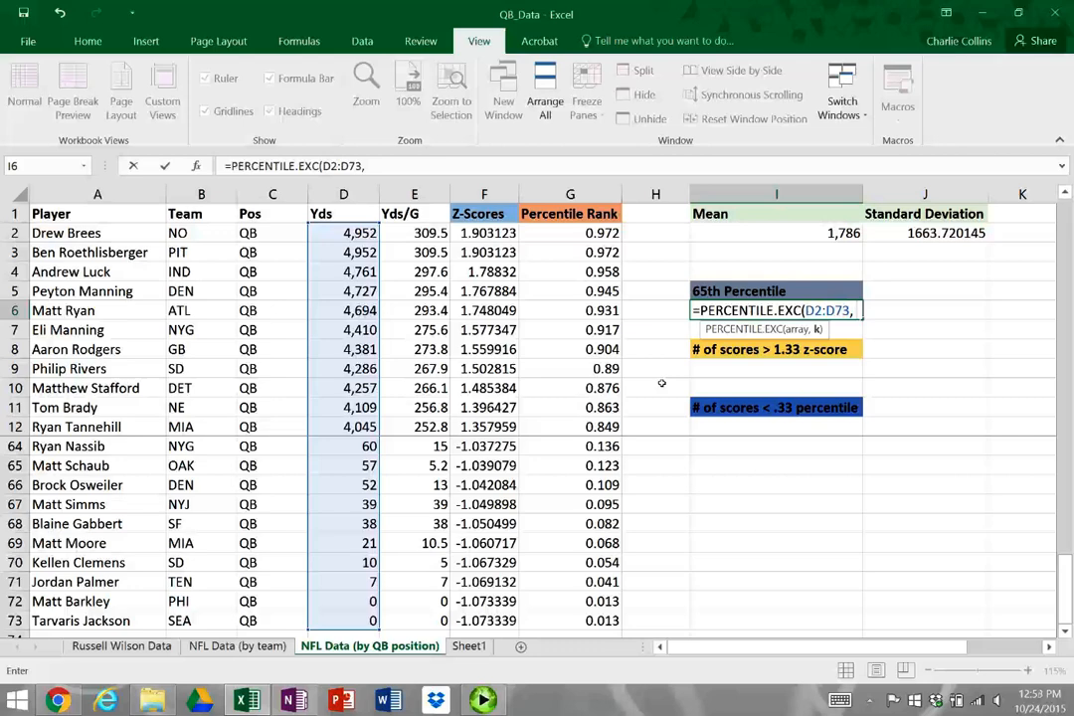
{"action": "type", "text": "65)"}
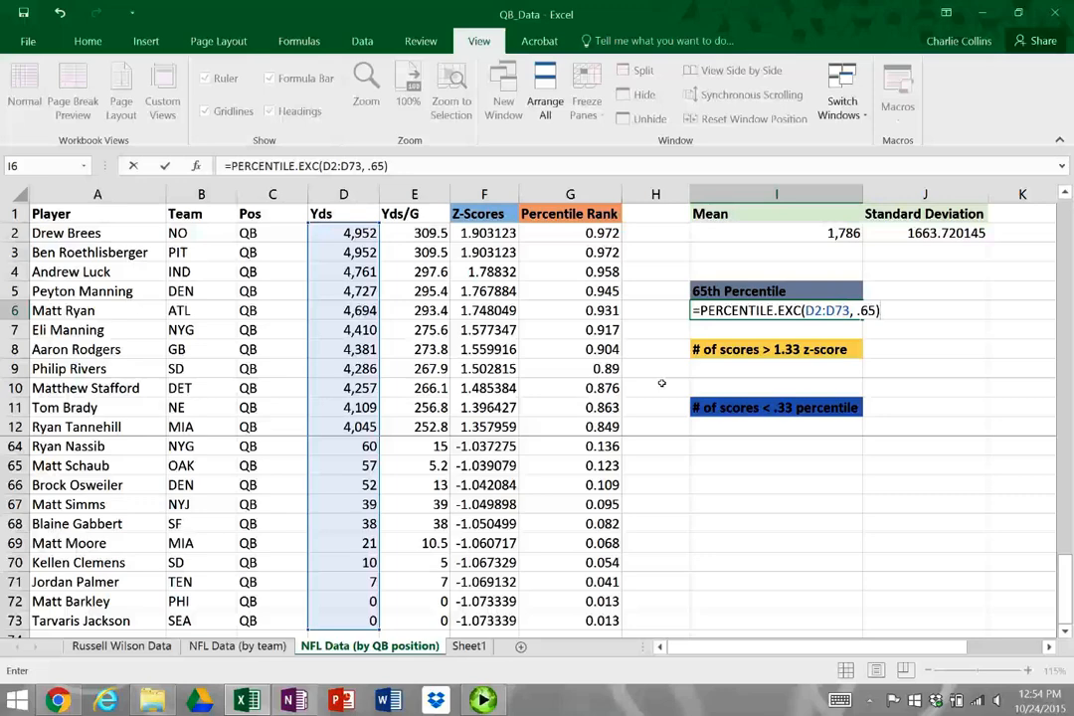
{"action": "key", "text": "Return"}
{"action": "key", "text": "Up"}
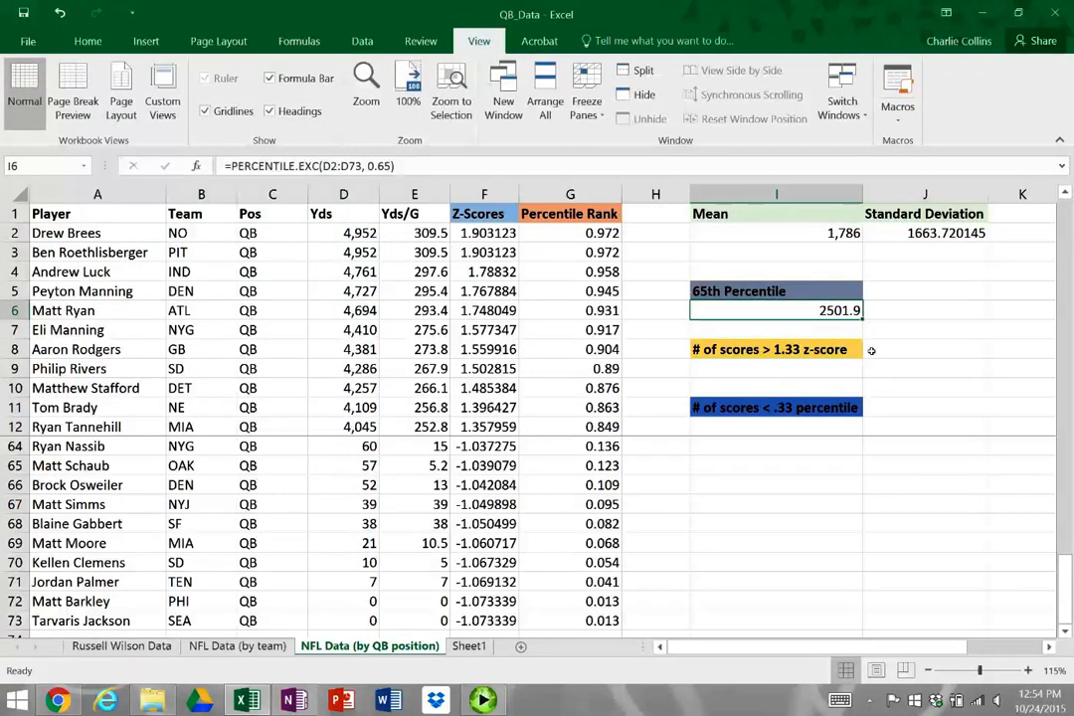
Compare the 65th percentile result with the percentile ranks and passing yards in rows 26 and 27
{"action": "left_click", "coordinate": [602, 504]}
{"action": "scroll", "coordinate": [604, 500], "scroll_direction": "up", "scroll_amount": 6}
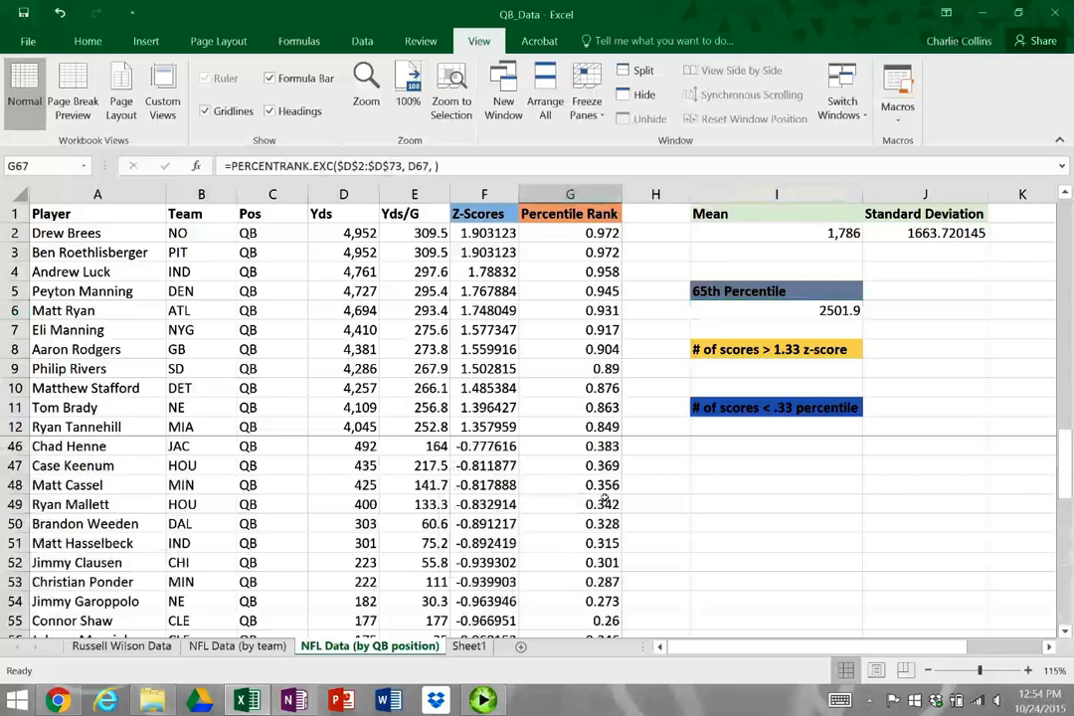
{"action": "scroll", "coordinate": [604, 500], "scroll_direction": "up", "scroll_amount": 7}
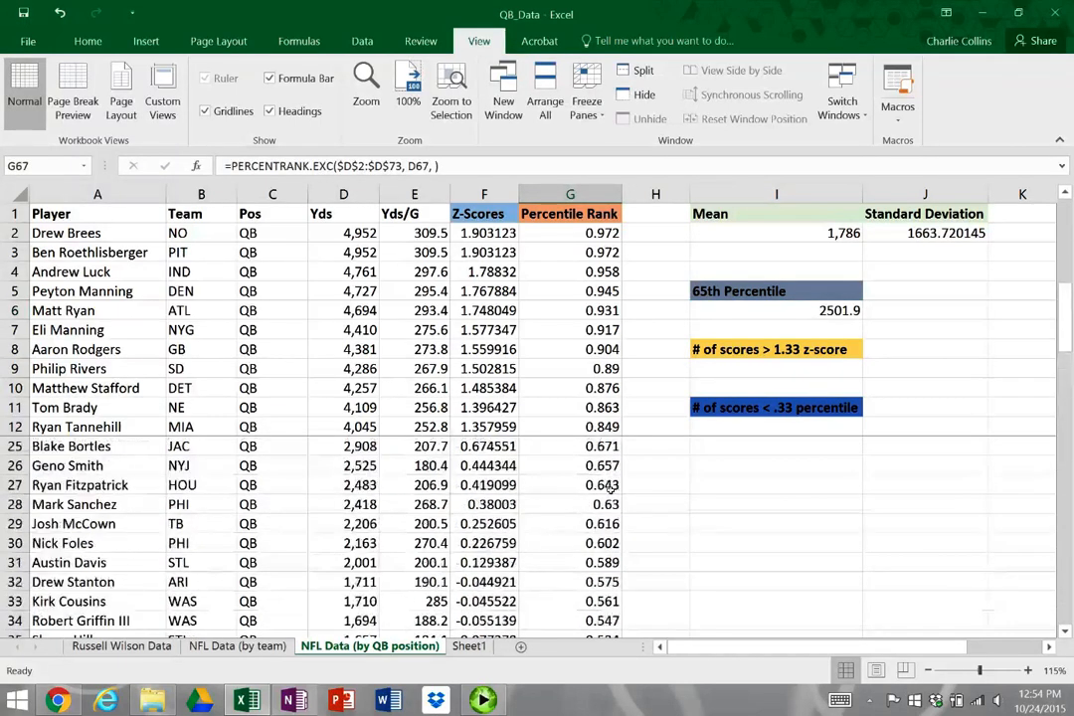
{"action": "left_click", "coordinate": [607, 465]}
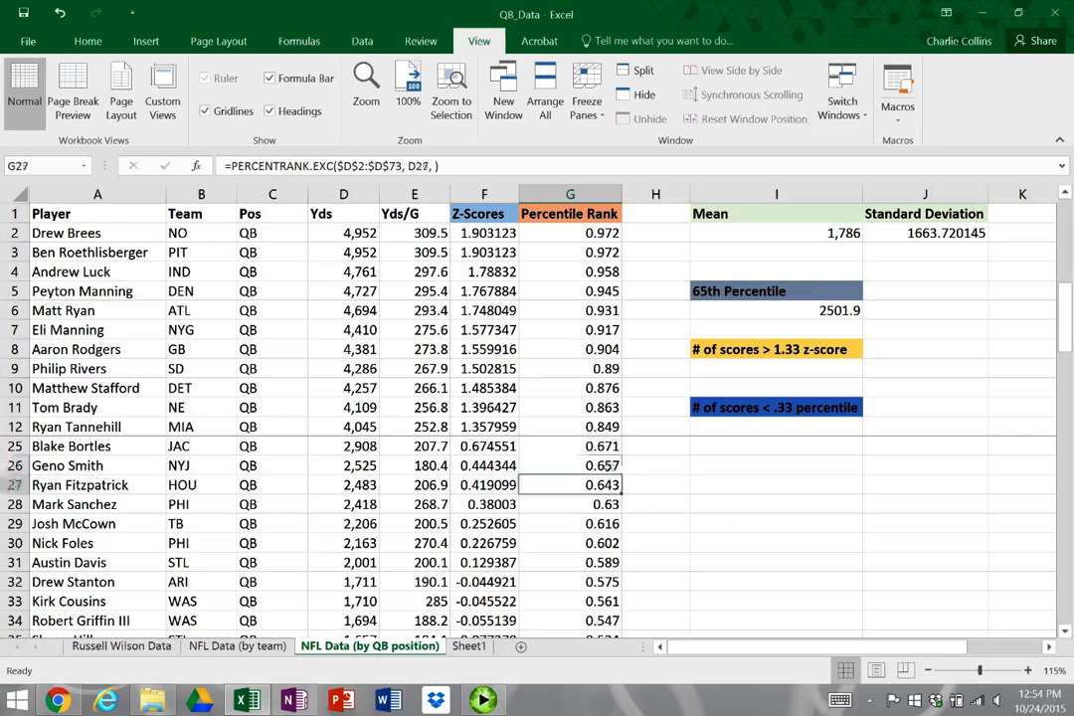
{"action": "left_click", "coordinate": [602, 484]}
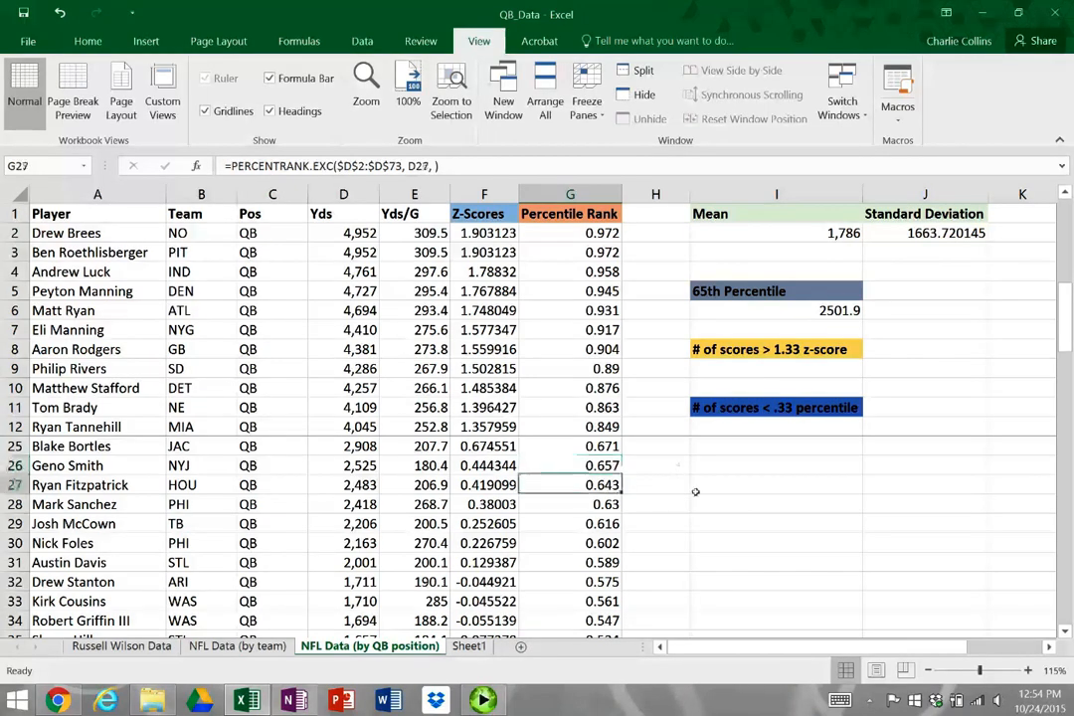
{"action": "left_click_drag", "start_coordinate": [601, 485], "coordinate": [349, 465]}
Shade D26:G27 with a blue-gray theme fill to match the 65th Percentile heading
{"action": "left_click", "coordinate": [28, 41]}
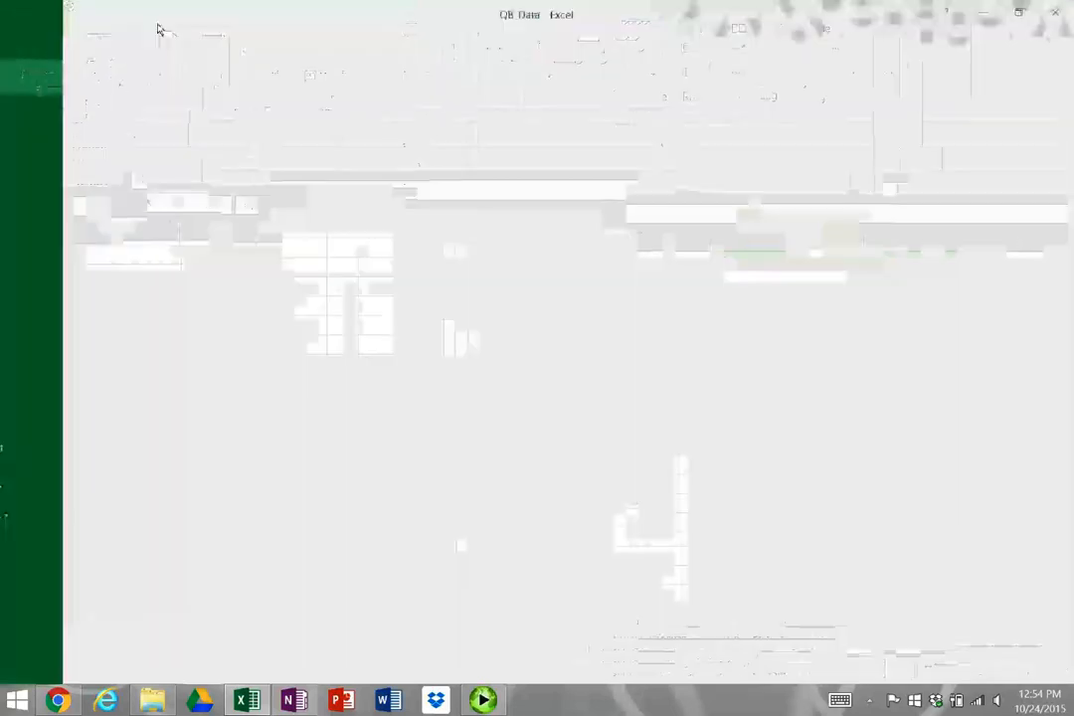
{"action": "left_click", "coordinate": [24, 39]}
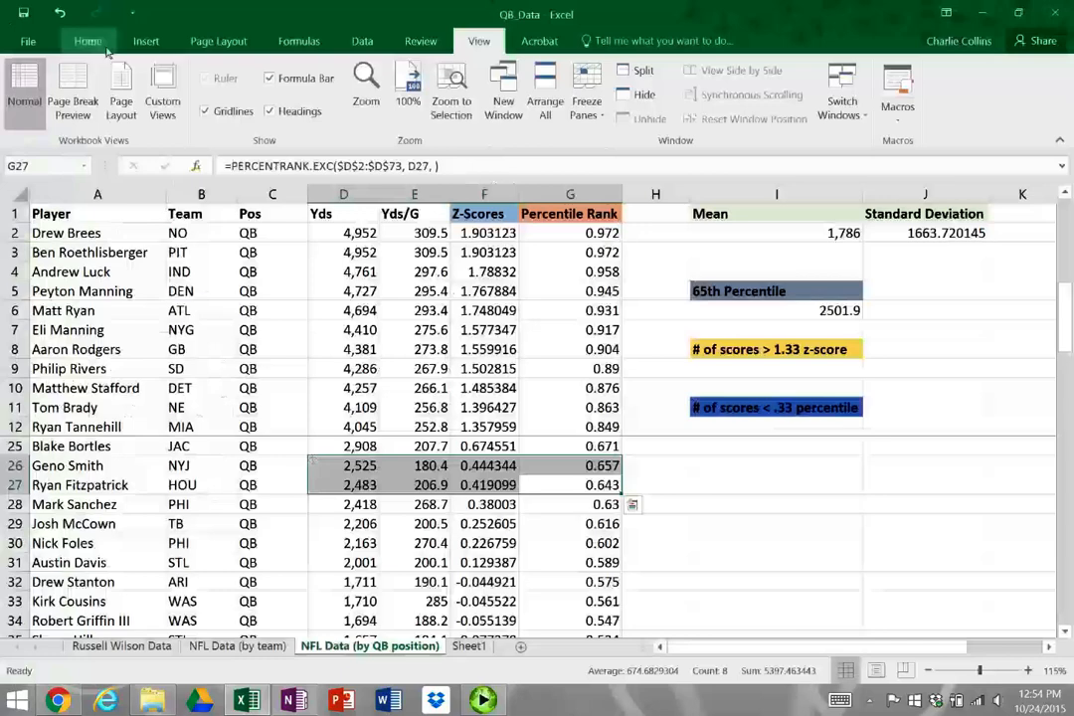
{"action": "left_click", "coordinate": [88, 40]}
{"action": "left_click", "coordinate": [232, 111]}
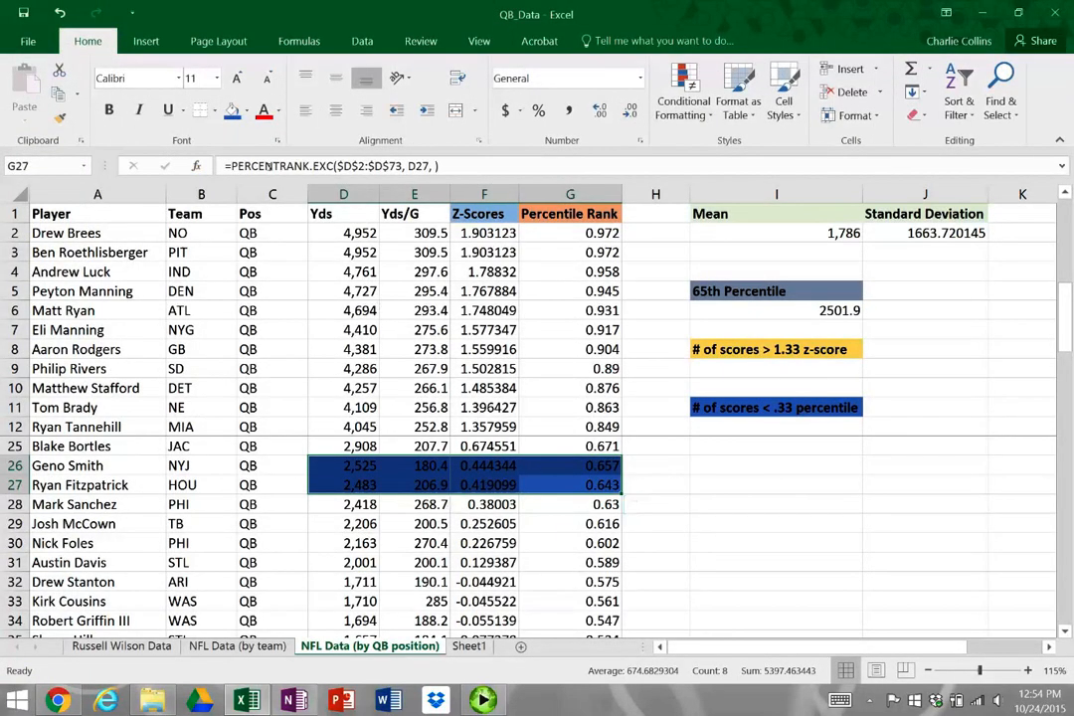
{"action": "left_click", "coordinate": [248, 110]}
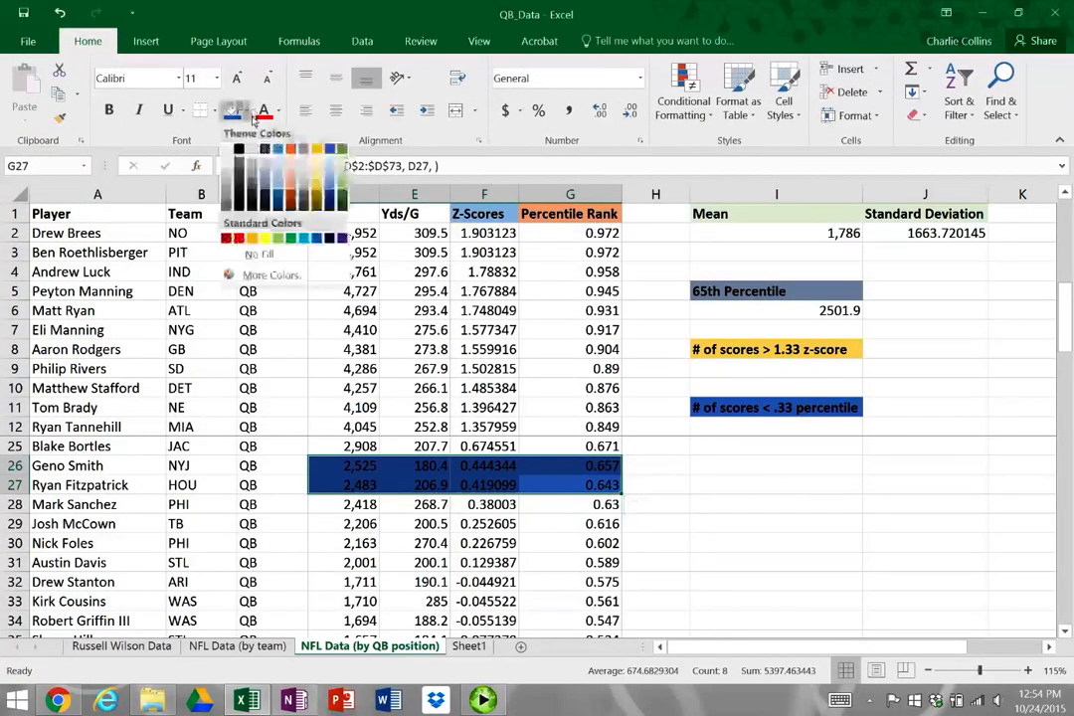
{"action": "left_click", "coordinate": [268, 182]}
{"action": "left_click", "coordinate": [751, 542]}
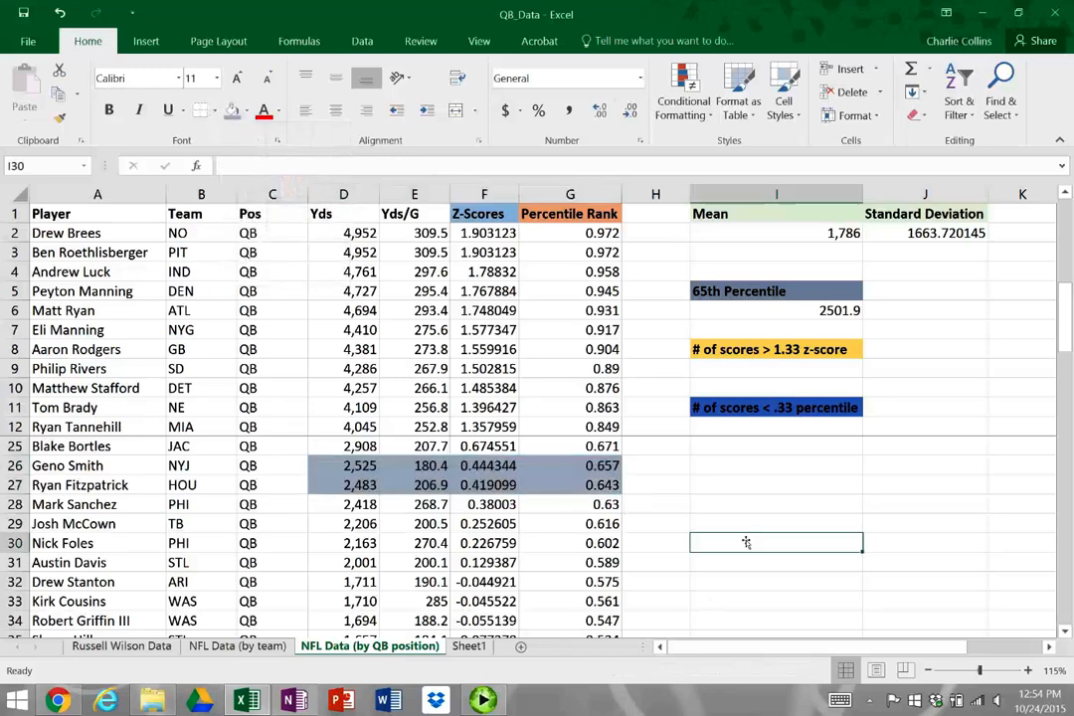
Compare the yards in D26:D27 and percentile ranks in G26:G27 with the 65th percentile in I6
{"action": "left_click_drag", "start_coordinate": [360, 466], "coordinate": [361, 484]}
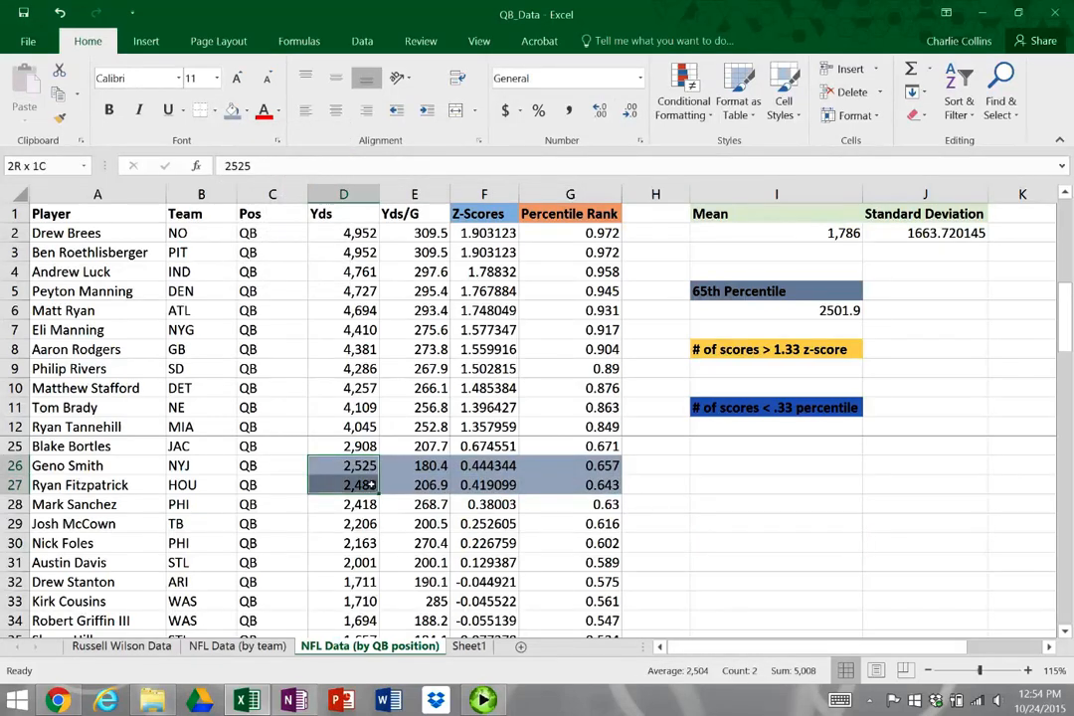
{"action": "left_click", "coordinate": [714, 485]}
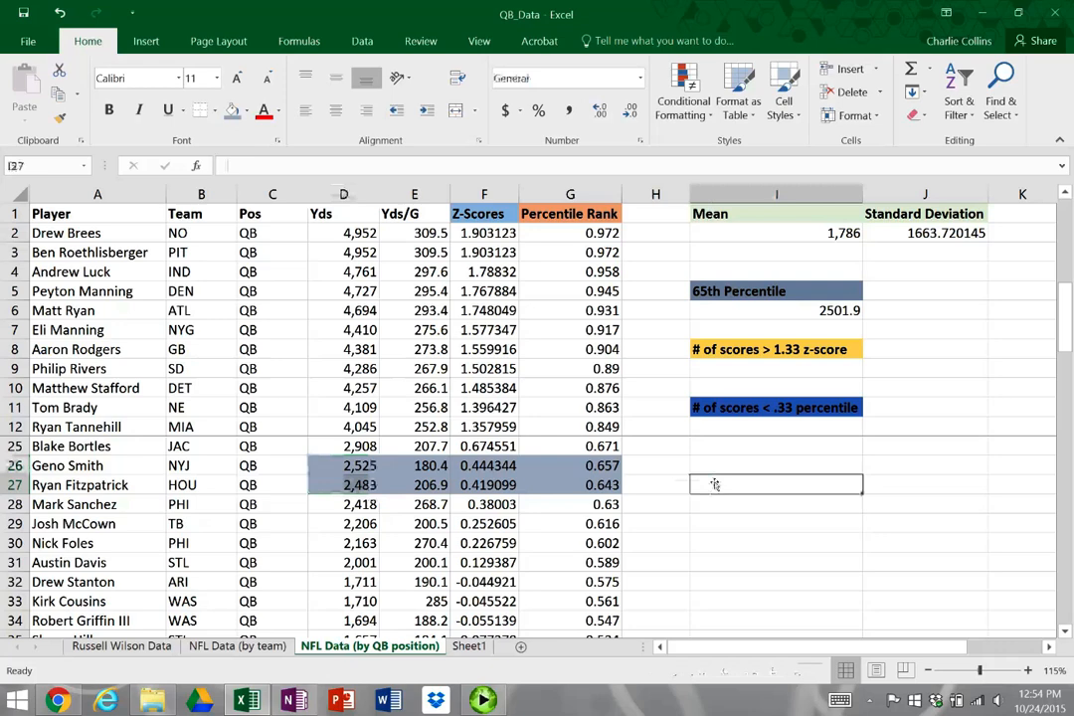
{"action": "left_click_drag", "start_coordinate": [610, 468], "coordinate": [608, 486]}
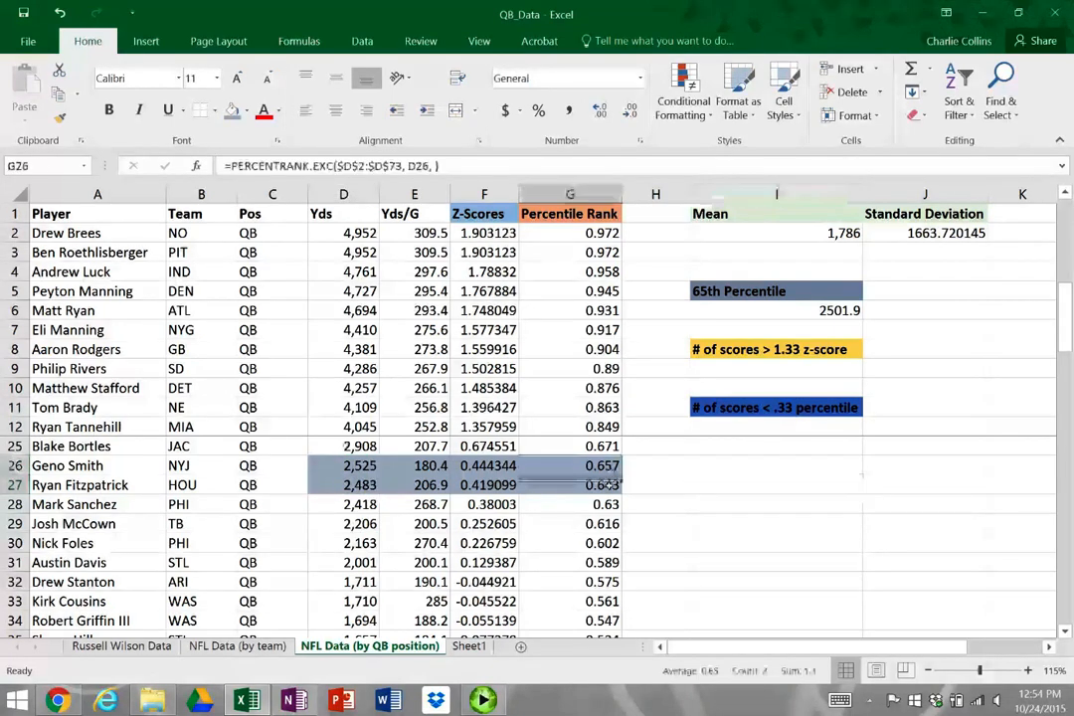
{"action": "left_click", "coordinate": [699, 483]}
{"action": "left_click", "coordinate": [823, 309]}
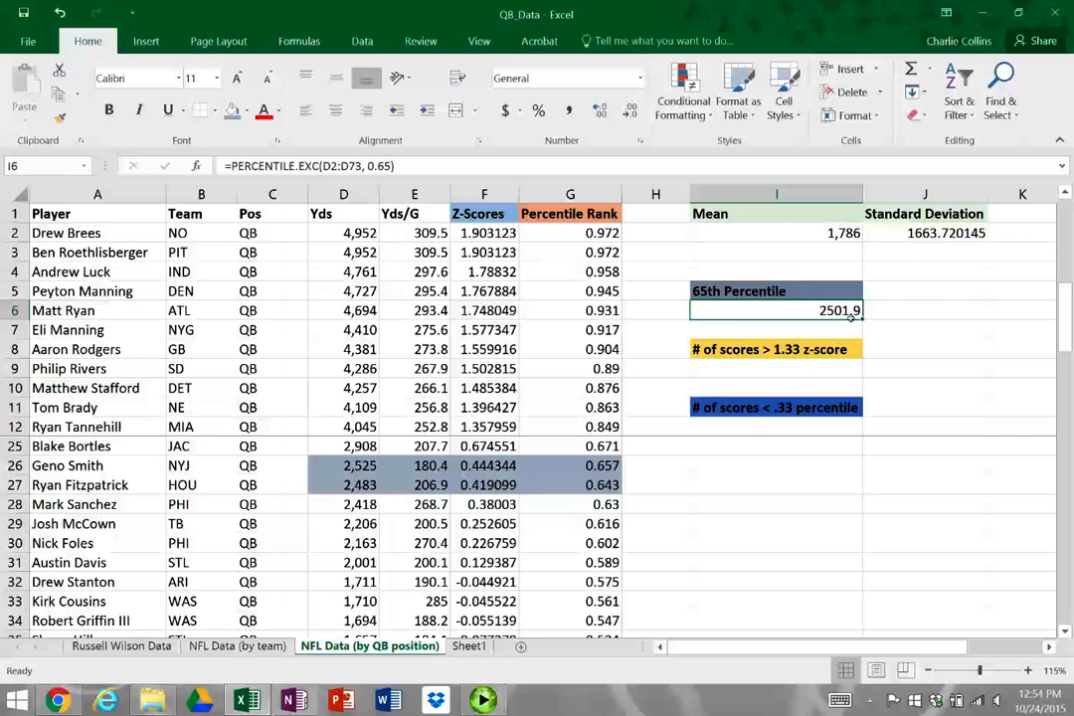
{"action": "left_click", "coordinate": [364, 470]}
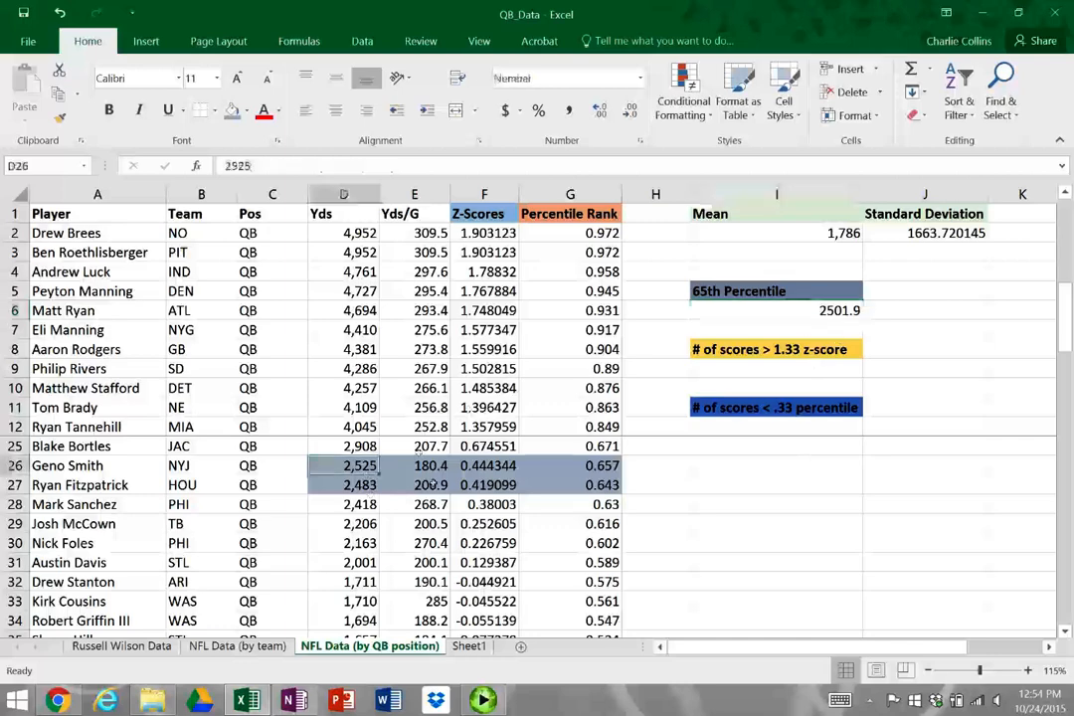
{"action": "key", "text": "Return"}
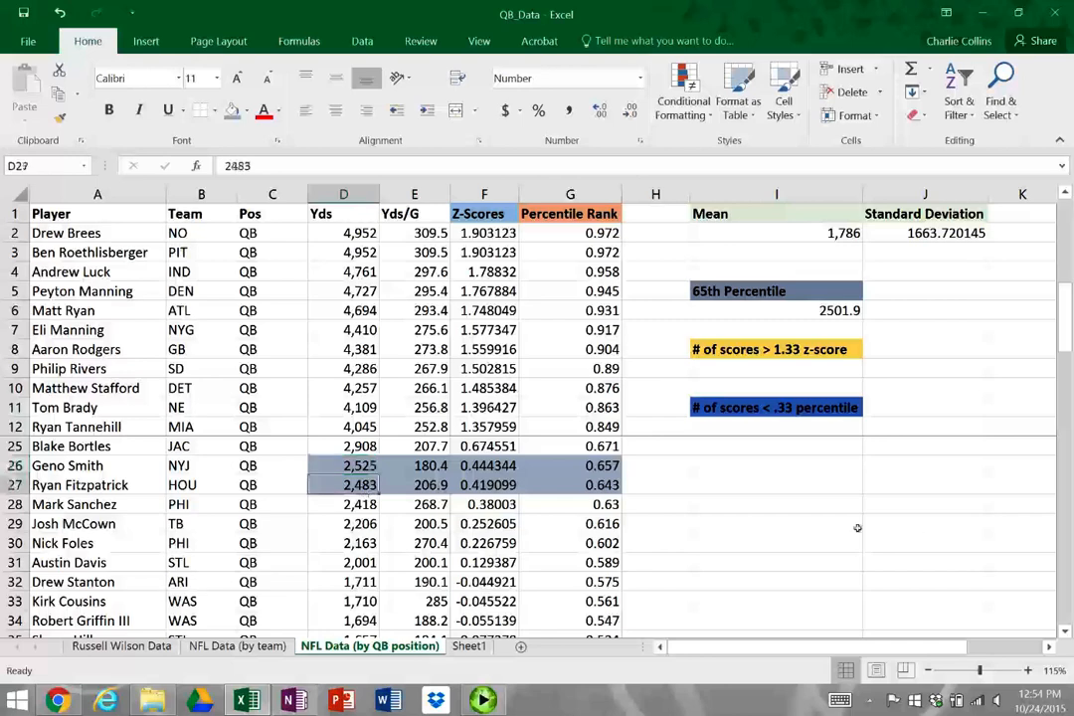
Examine the array and k arguments of the PERCENTILE.EXC formula in I6
{"action": "left_click", "coordinate": [796, 310]}
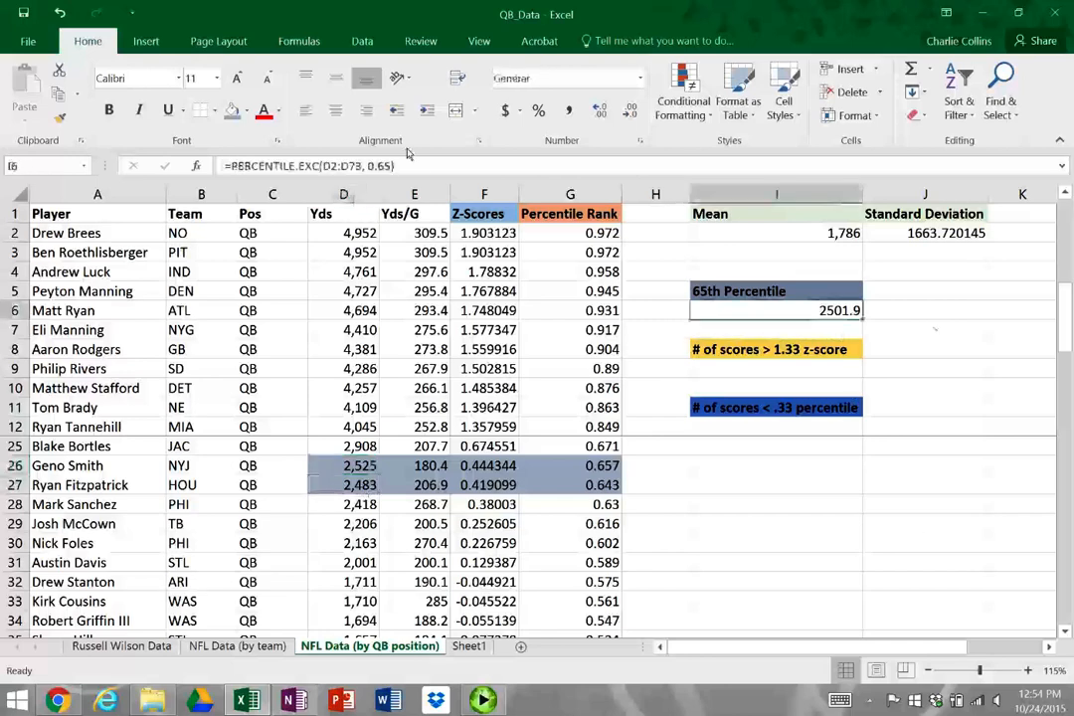
{"action": "left_click", "coordinate": [434, 171]}
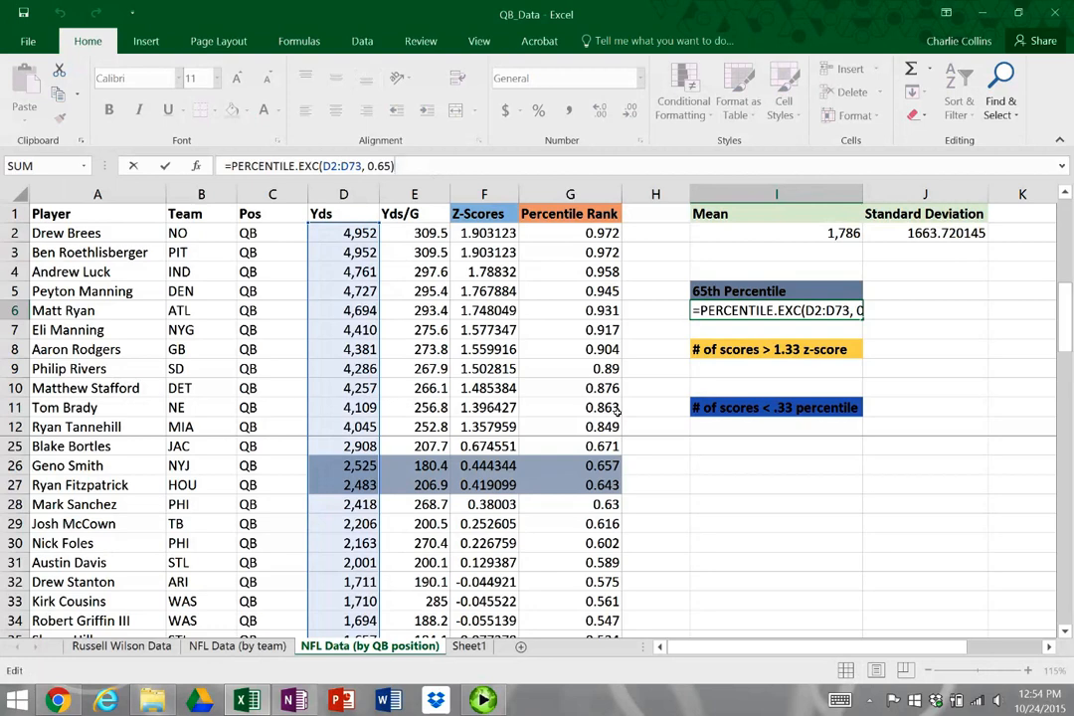
{"action": "double_click", "coordinate": [841, 311]}
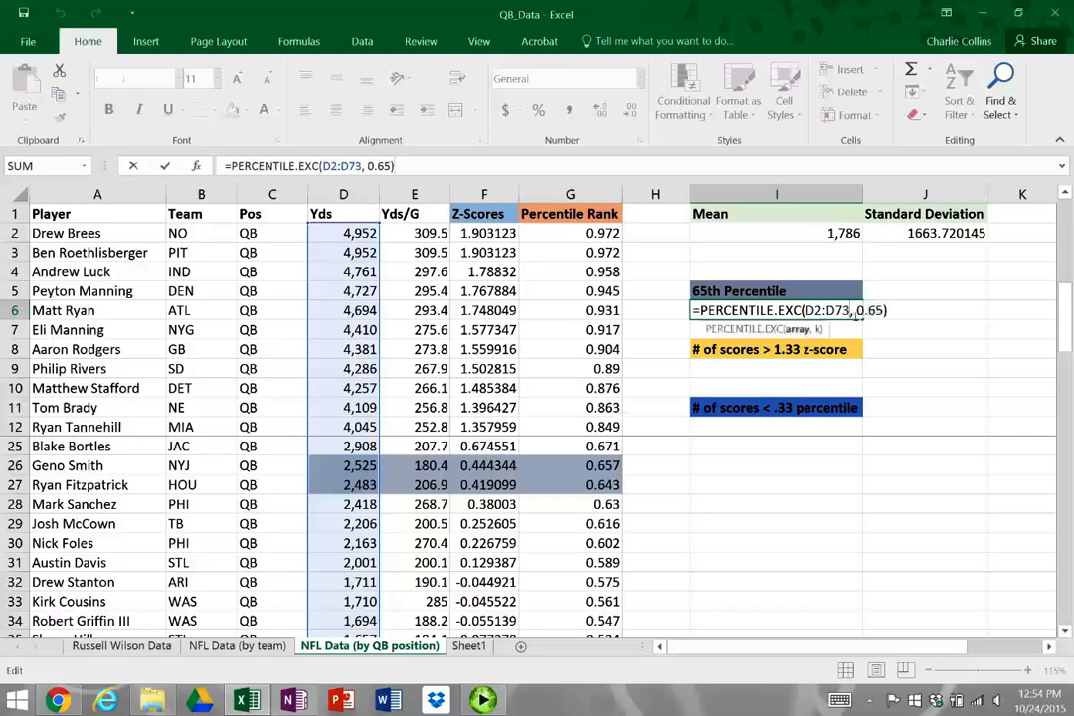
{"action": "key", "text": "Right"}
{"action": "key", "text": "Right"}
{"action": "key", "text": "Right"}
{"action": "key", "text": "Right"}
{"action": "key", "text": "Right"}
{"action": "key", "text": "Right"}
{"action": "key", "text": "Right"}
{"action": "key", "text": "Right"}
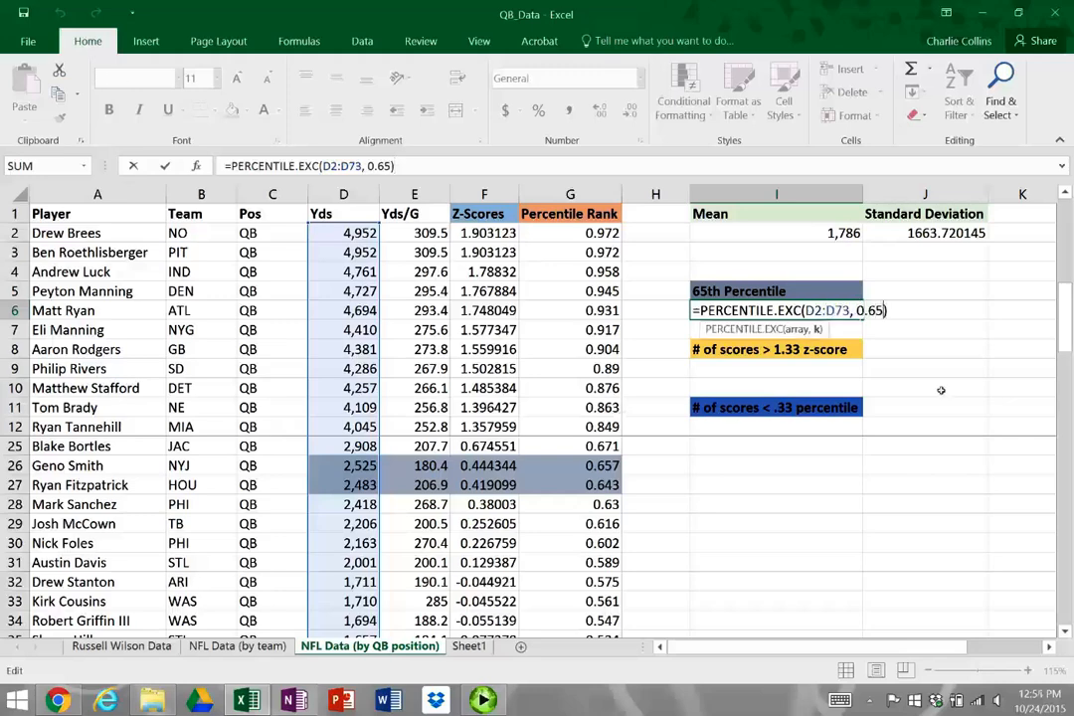
{"action": "key", "text": "Left"}
{"action": "key", "text": "Return"}
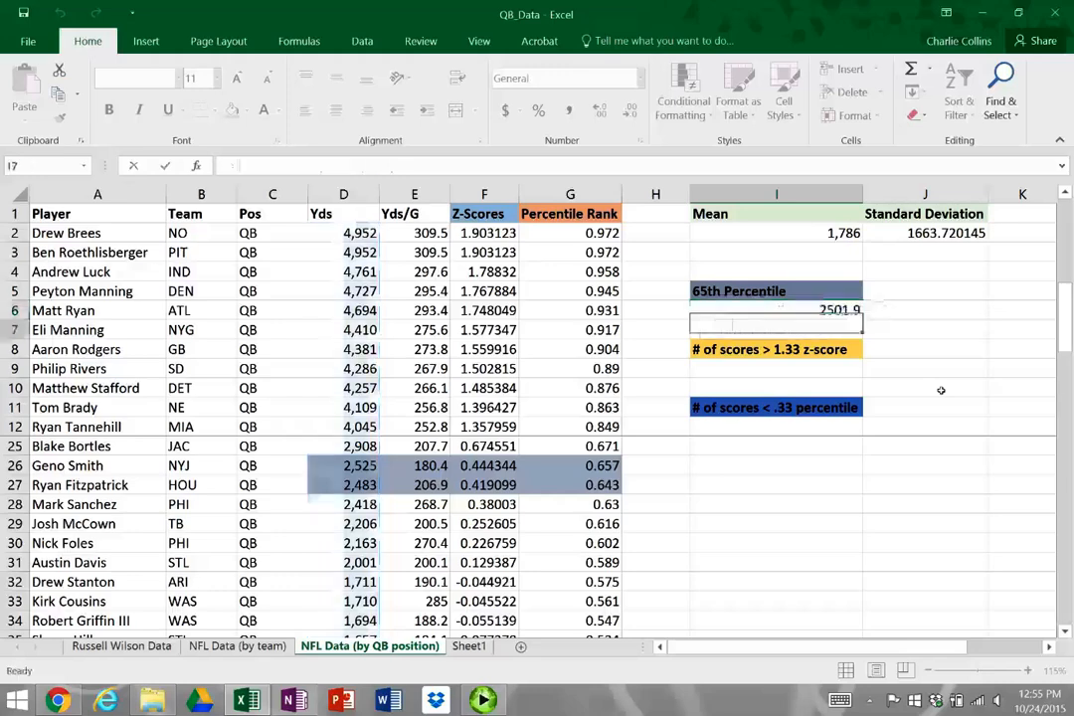
Examine which z-scores in F2:F13 exceed the 1.33 cutoff named in the I8 heading
{"action": "key", "text": "Down"}
{"action": "key", "text": "Down"}
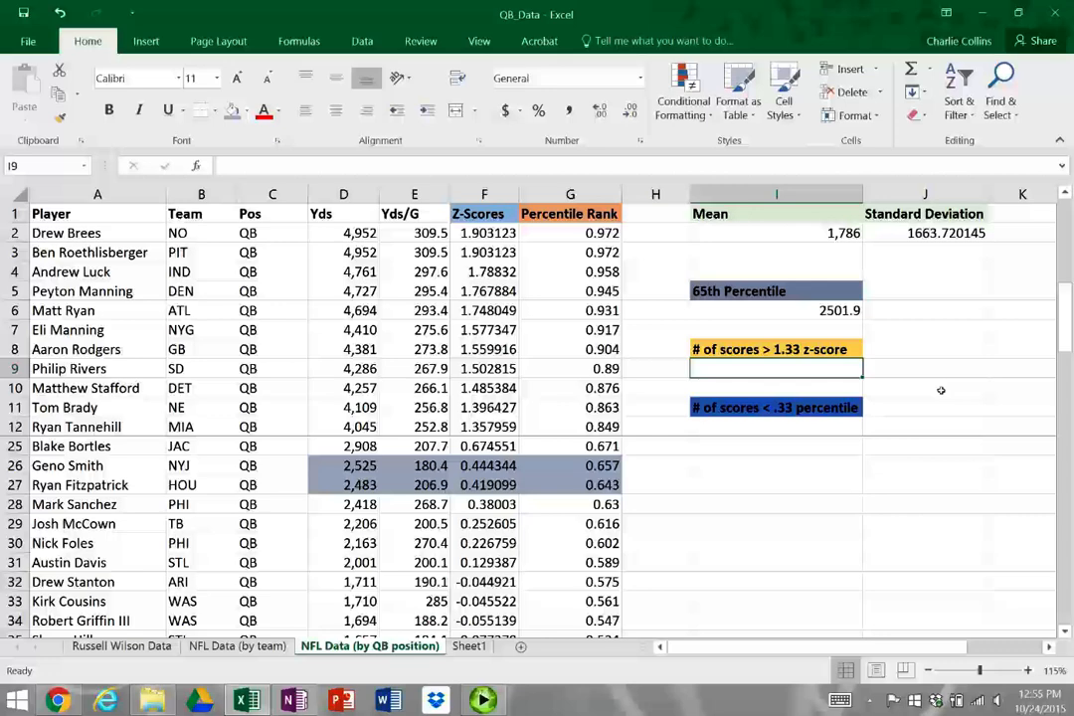
{"action": "key", "text": "Up"}
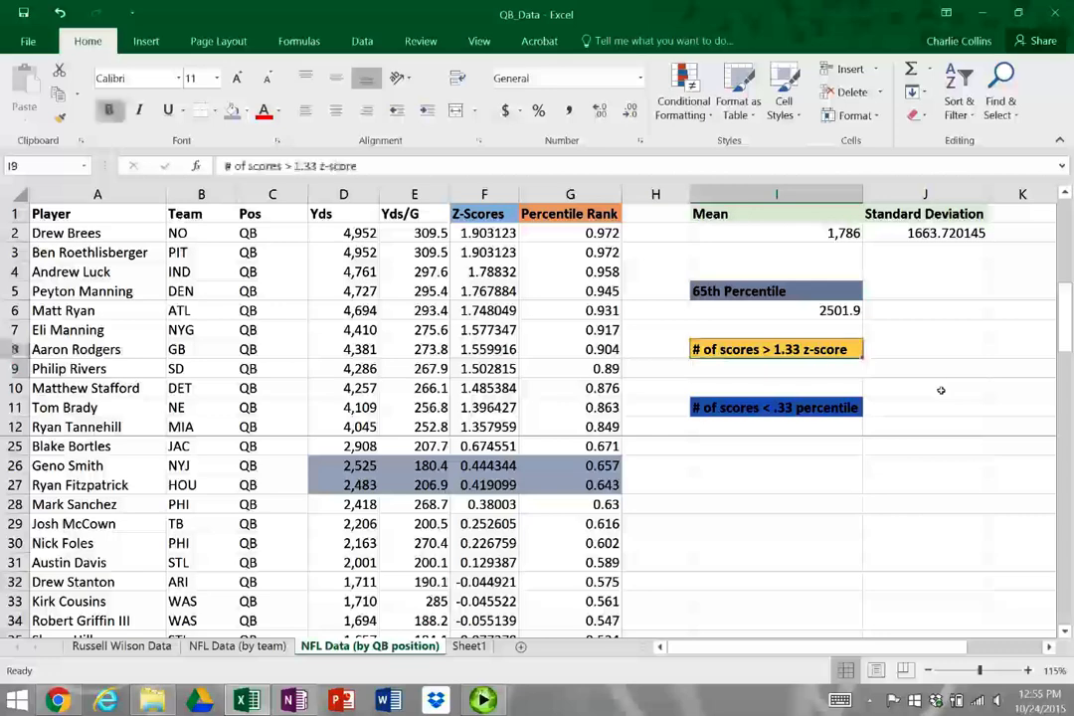
{"action": "scroll", "coordinate": [894, 372], "scroll_direction": "up", "scroll_amount": 1}
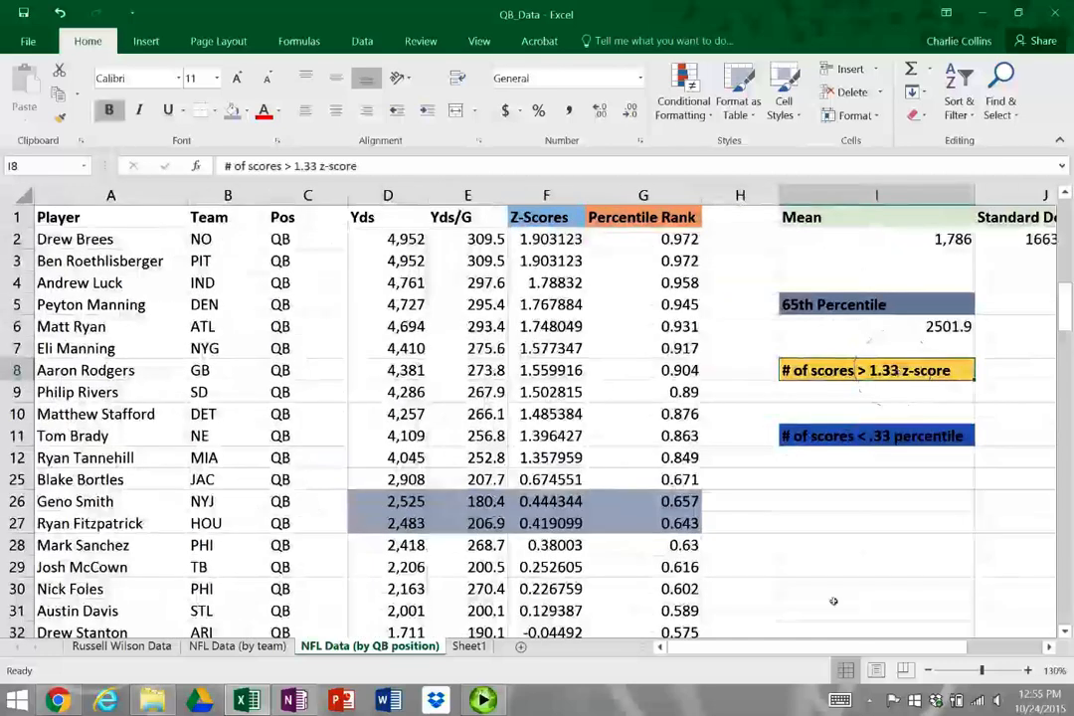
{"action": "left_click_drag", "start_coordinate": [841, 651], "coordinate": [911, 649]}
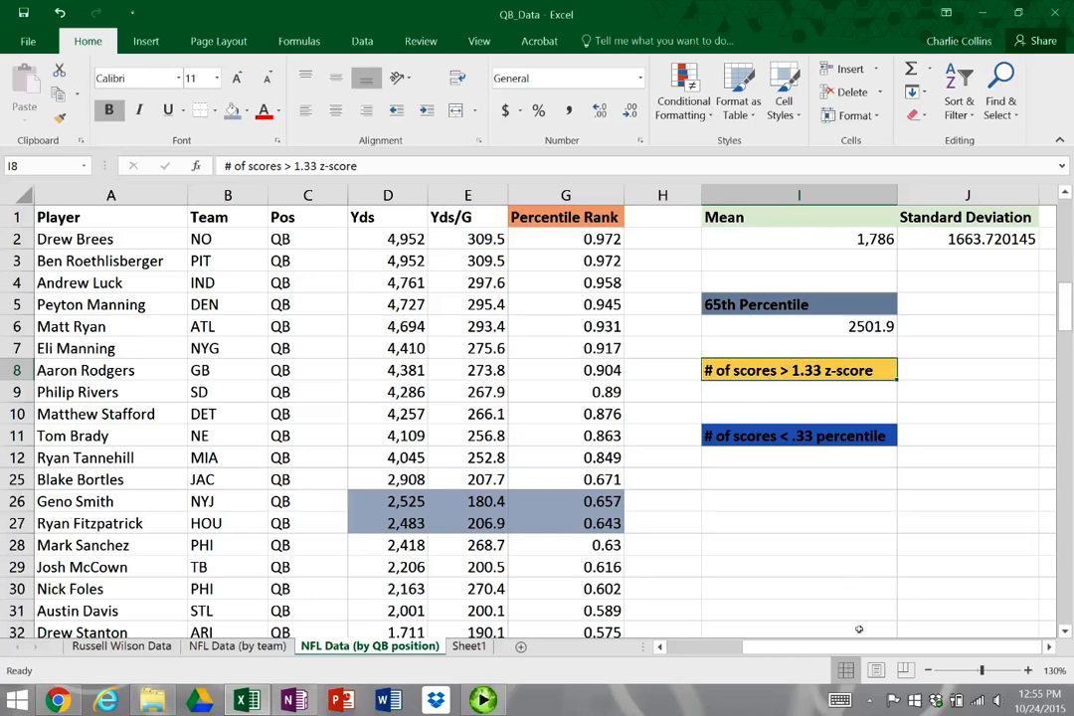
{"action": "left_click_drag", "start_coordinate": [802, 650], "coordinate": [736, 652]}
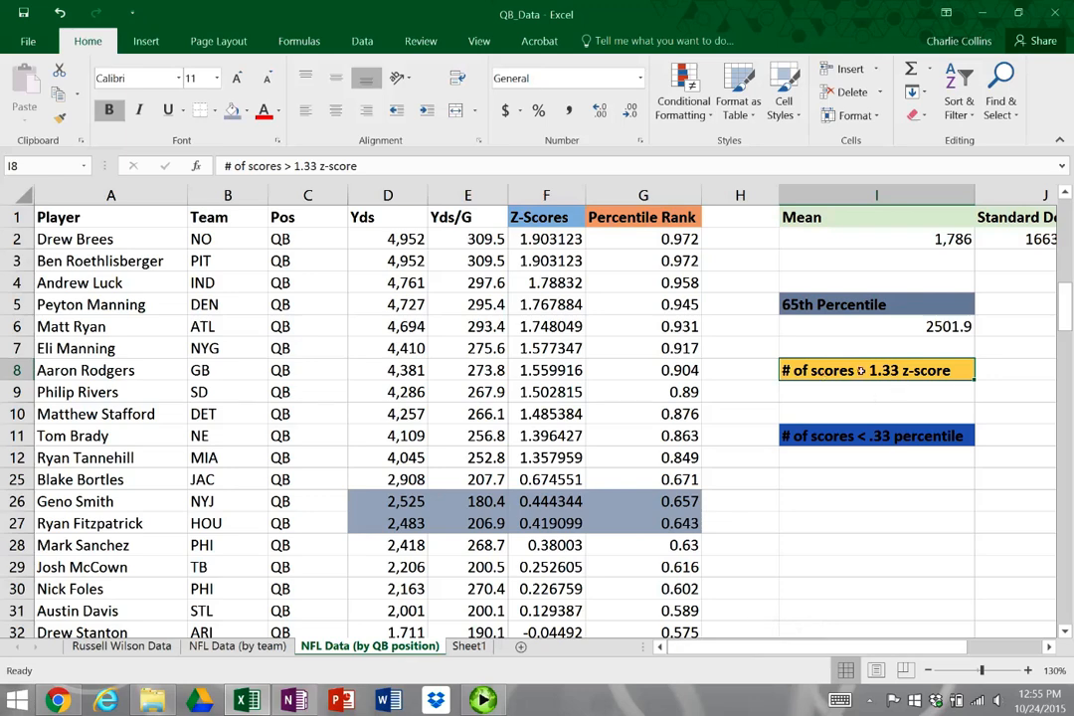
{"action": "left_click", "coordinate": [569, 247]}
{"action": "left_click_drag", "start_coordinate": [572, 257], "coordinate": [554, 443]}
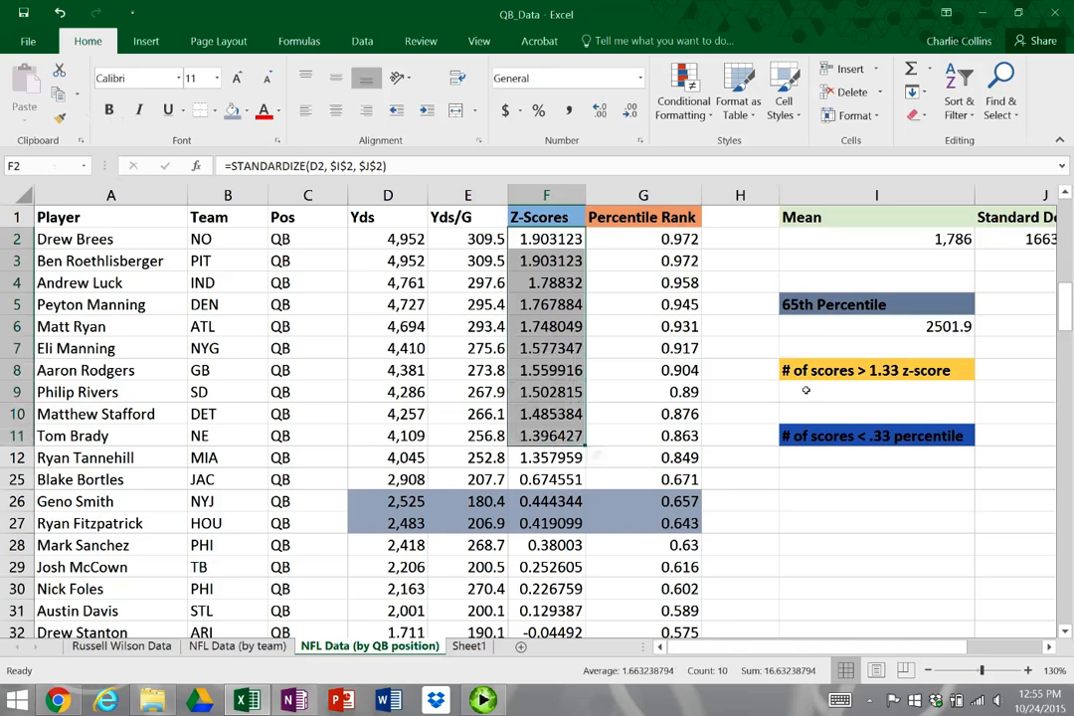
{"action": "left_click", "coordinate": [805, 390]}
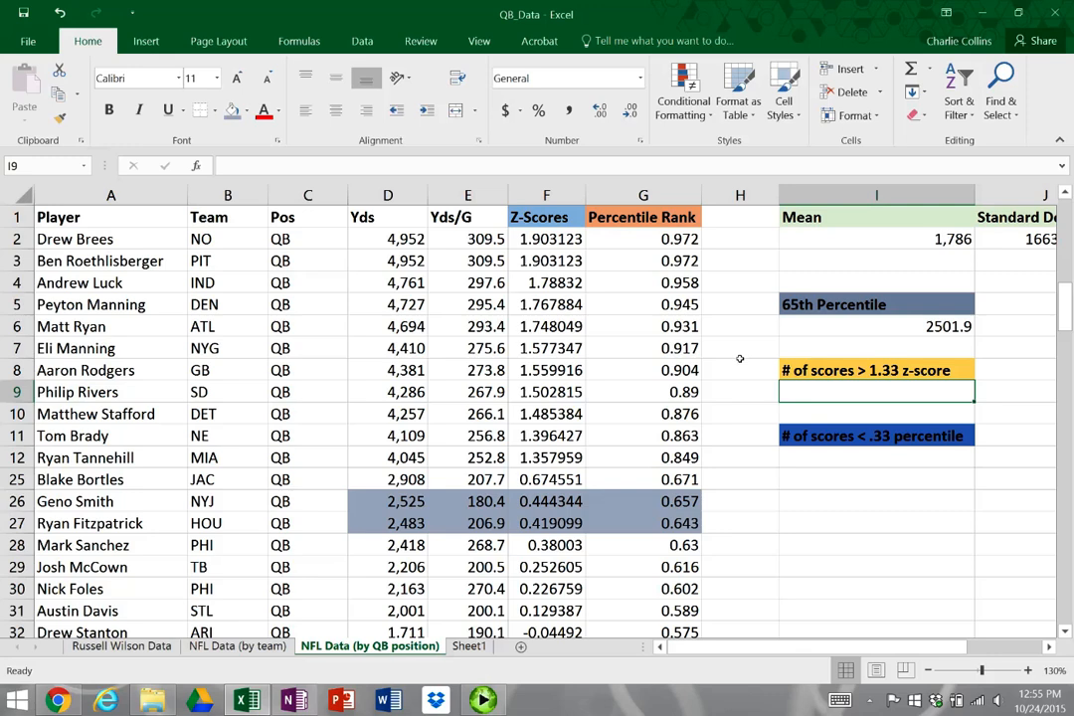
{"action": "scroll", "coordinate": [560, 435], "scroll_direction": "up", "scroll_amount": 5}
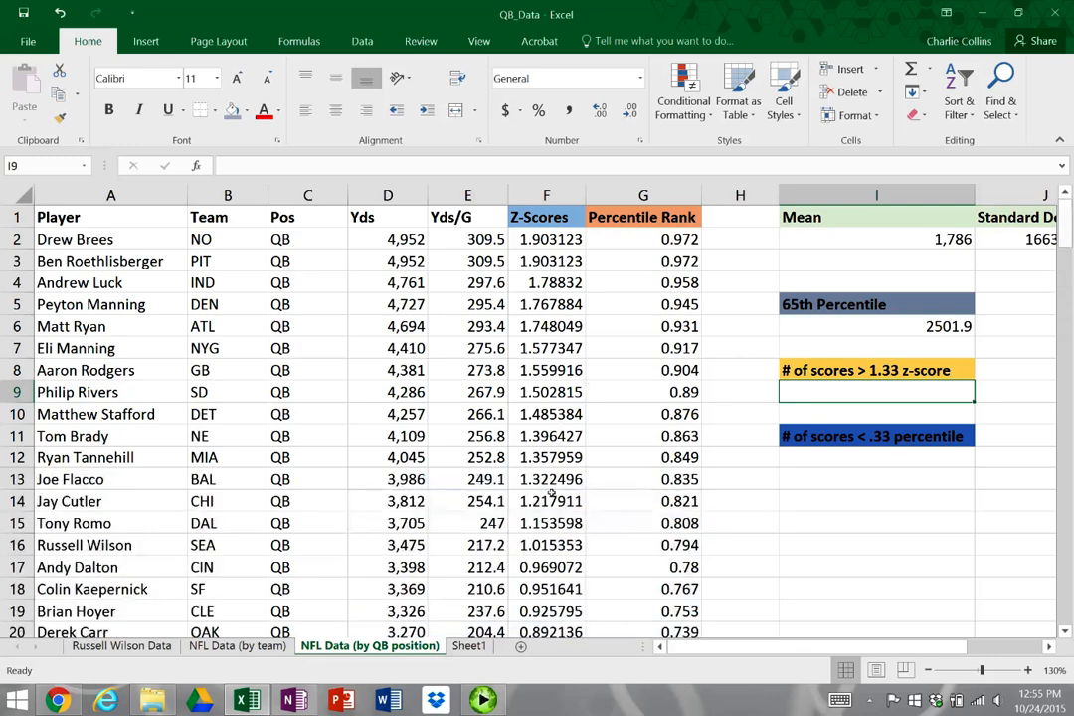
{"action": "left_click", "coordinate": [562, 458]}
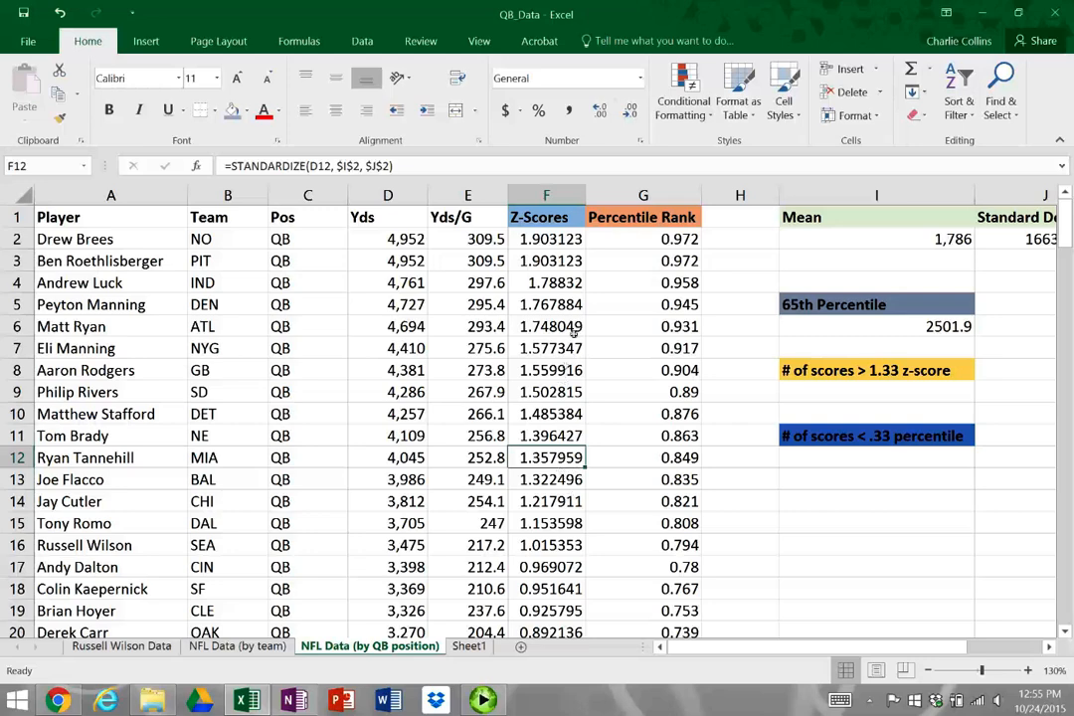
{"action": "left_click_drag", "start_coordinate": [553, 458], "coordinate": [547, 238]}
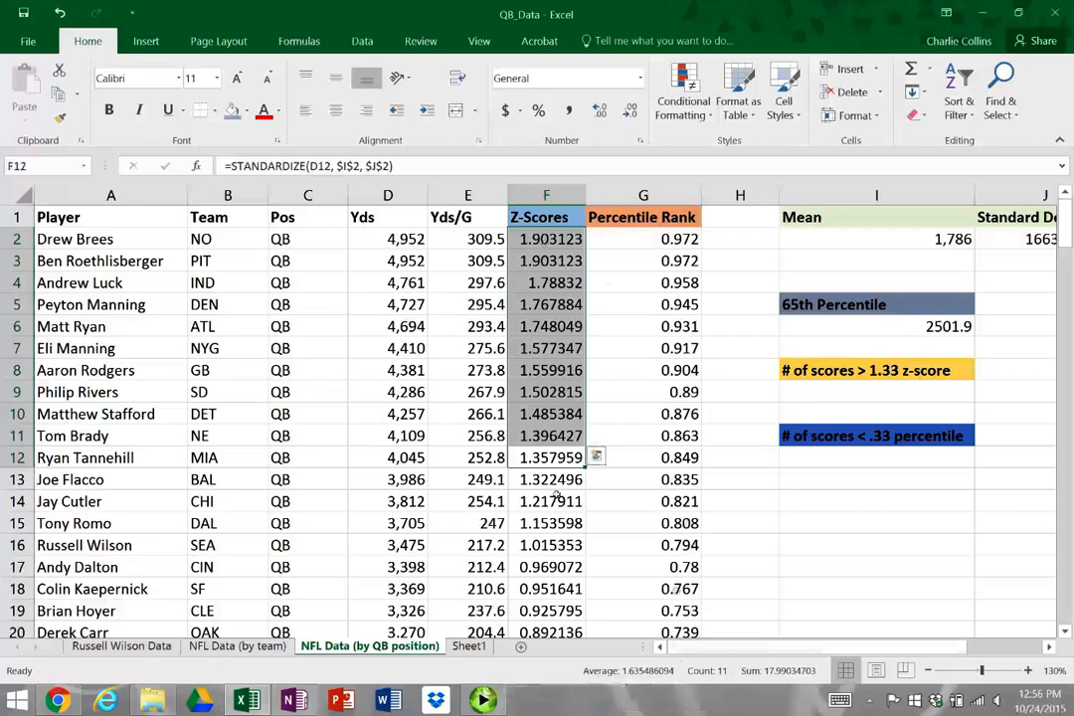
{"action": "left_click", "coordinate": [537, 479]}
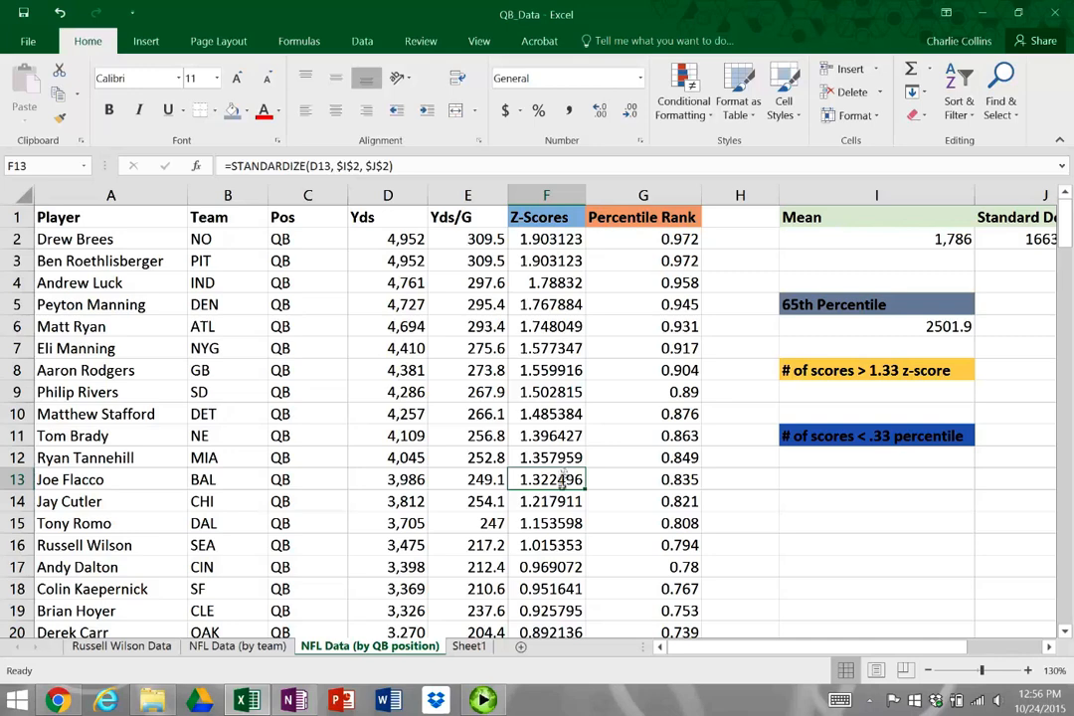
Begin a COUNTIF formula in I9 with the z-scores in F2:F73 as its range
{"action": "left_click", "coordinate": [804, 395]}
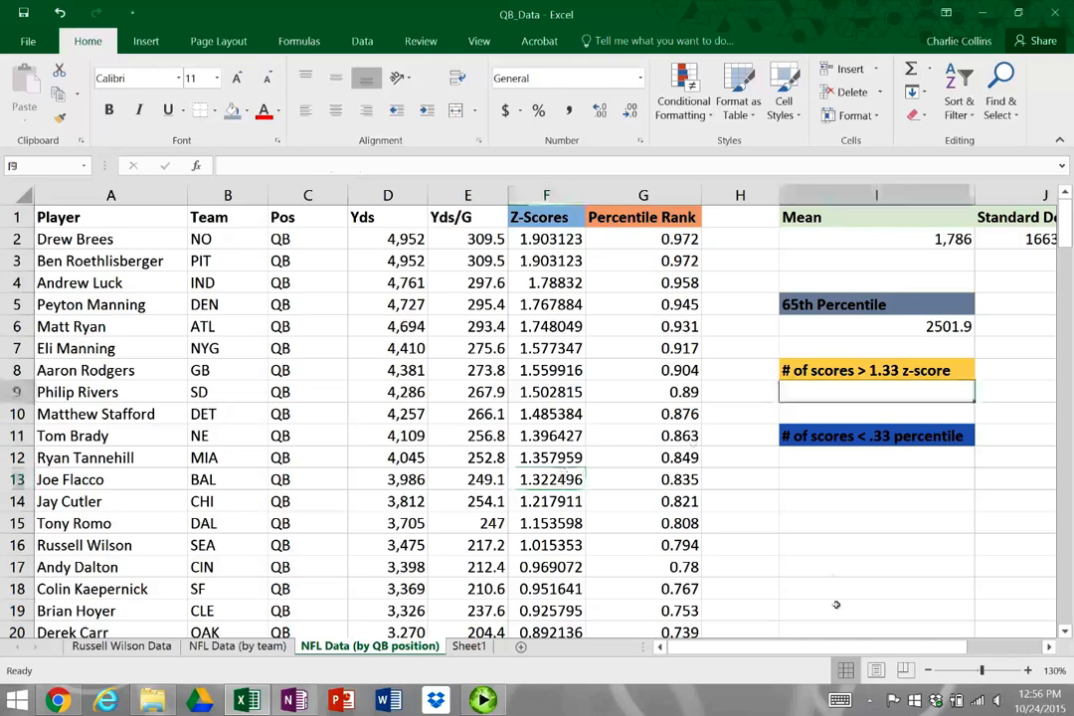
{"action": "type", "text": "="}
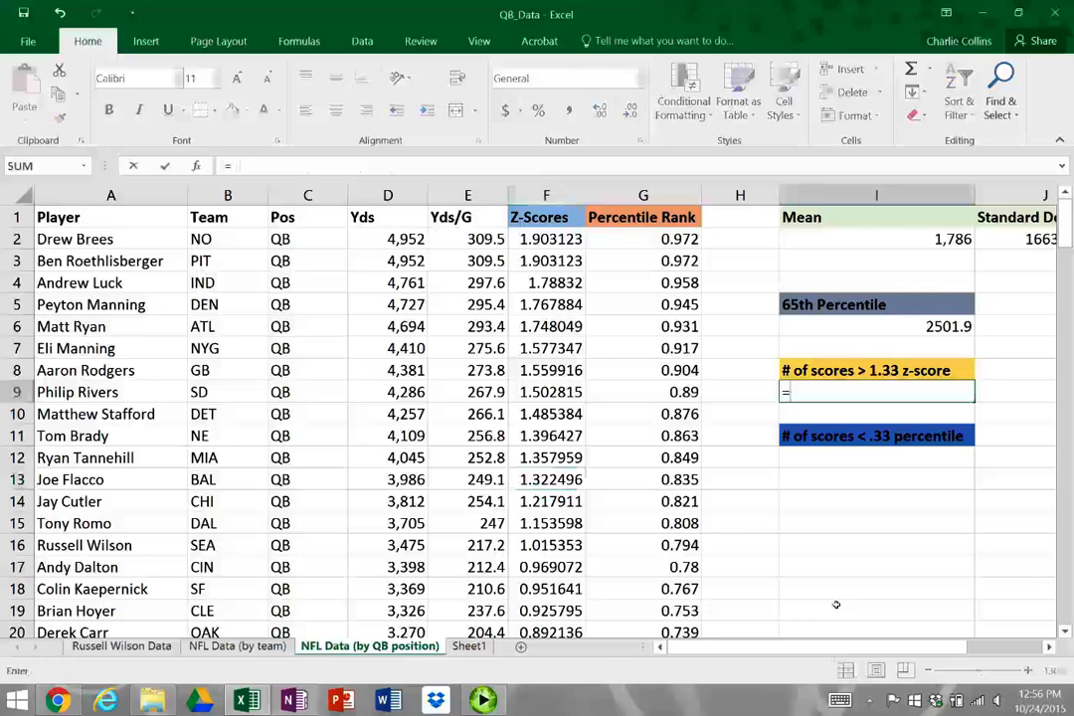
{"action": "type", "text": "CON"}
{"action": "key", "text": "BackSpace"}
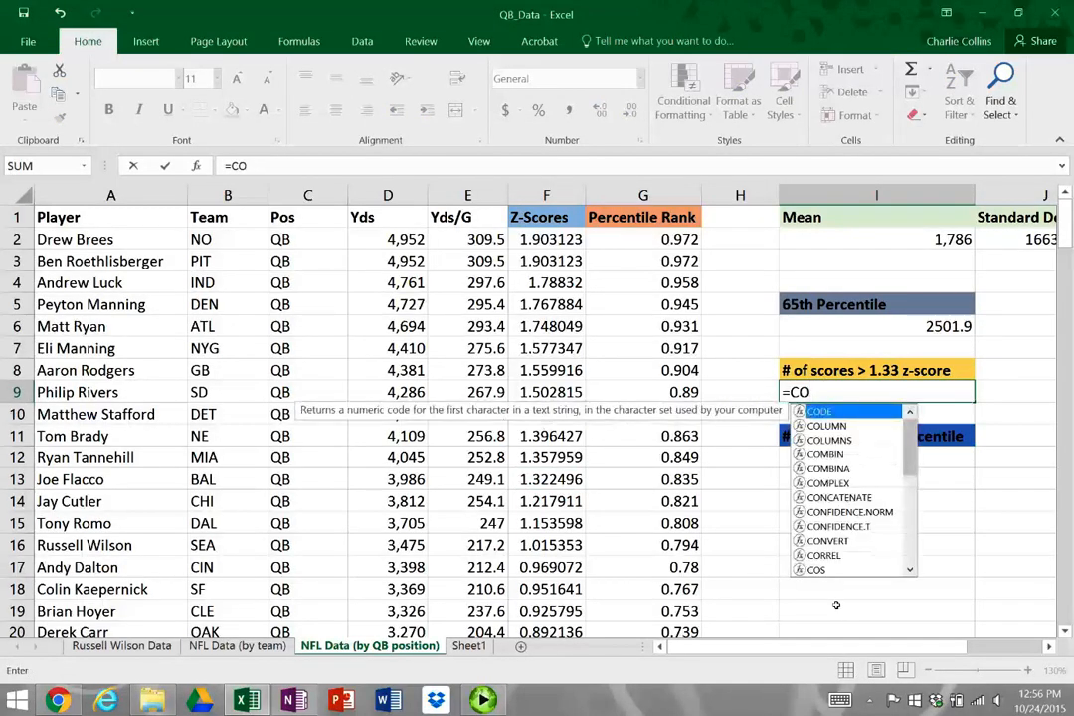
{"action": "type", "text": "UNT"}
{"action": "key", "text": "Down"}
{"action": "key", "text": "Down"}
{"action": "key", "text": "Down"}
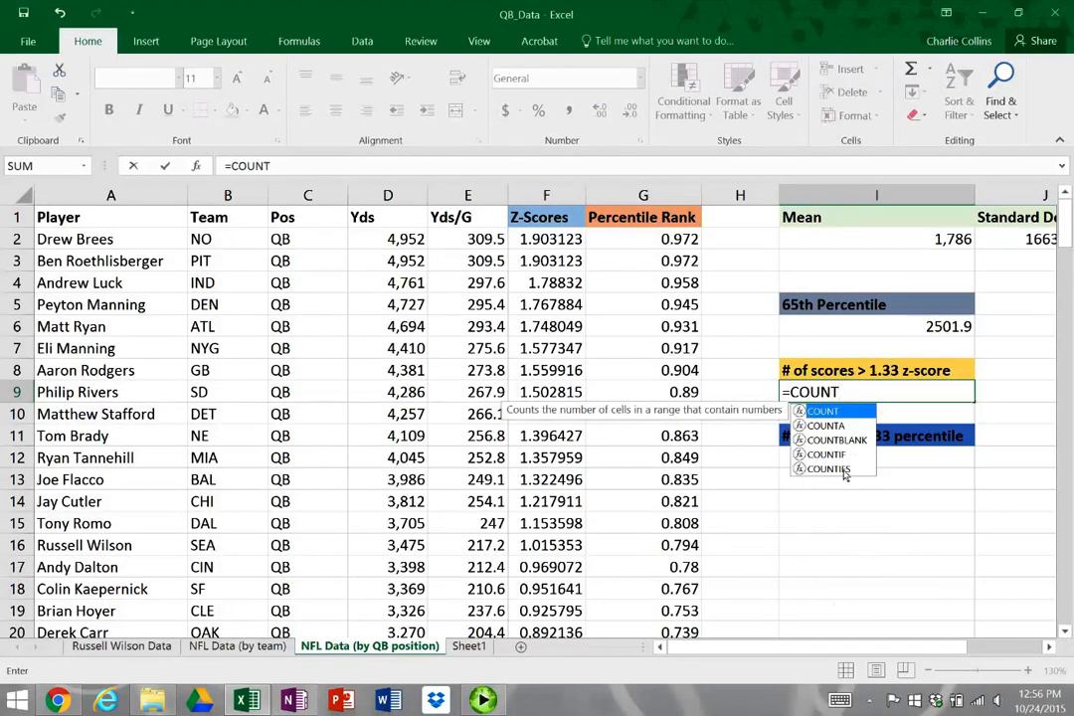
{"action": "key", "text": "Tab"}
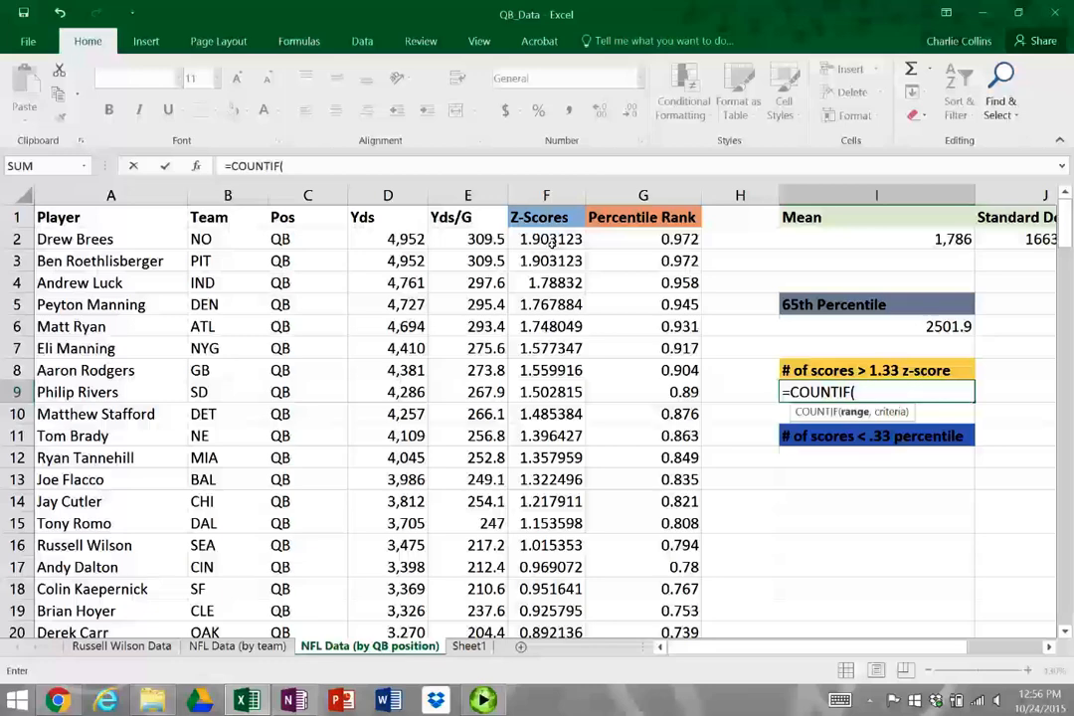
{"action": "left_click", "coordinate": [552, 242]}
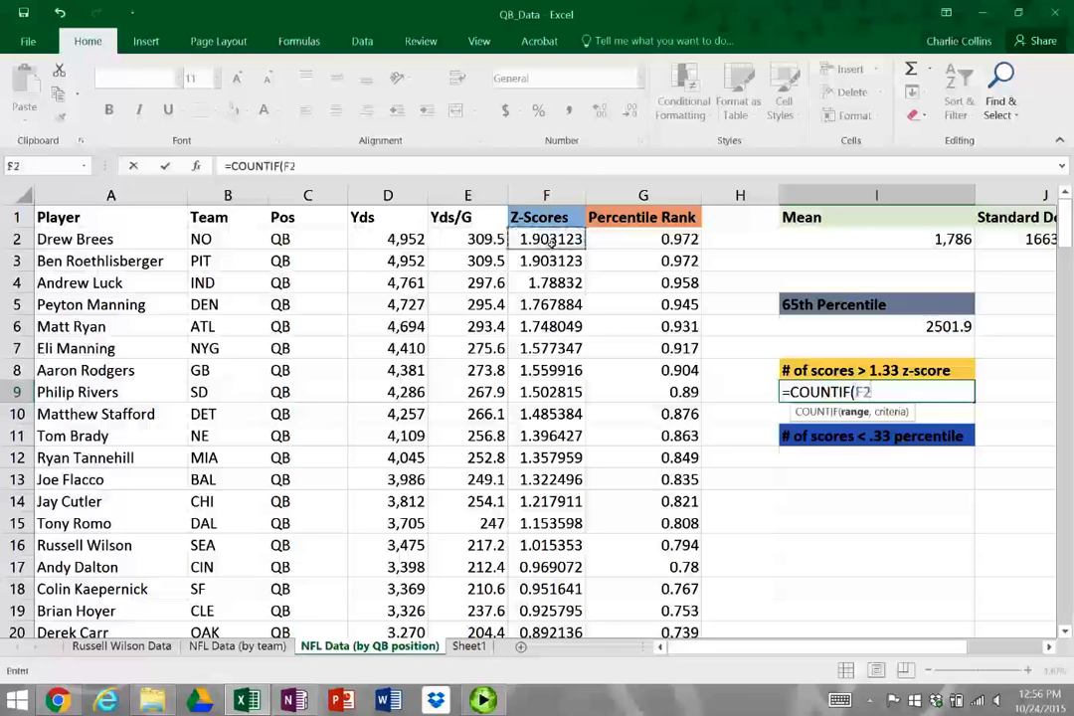
{"action": "key", "text": "ctrl+shift+Down"}
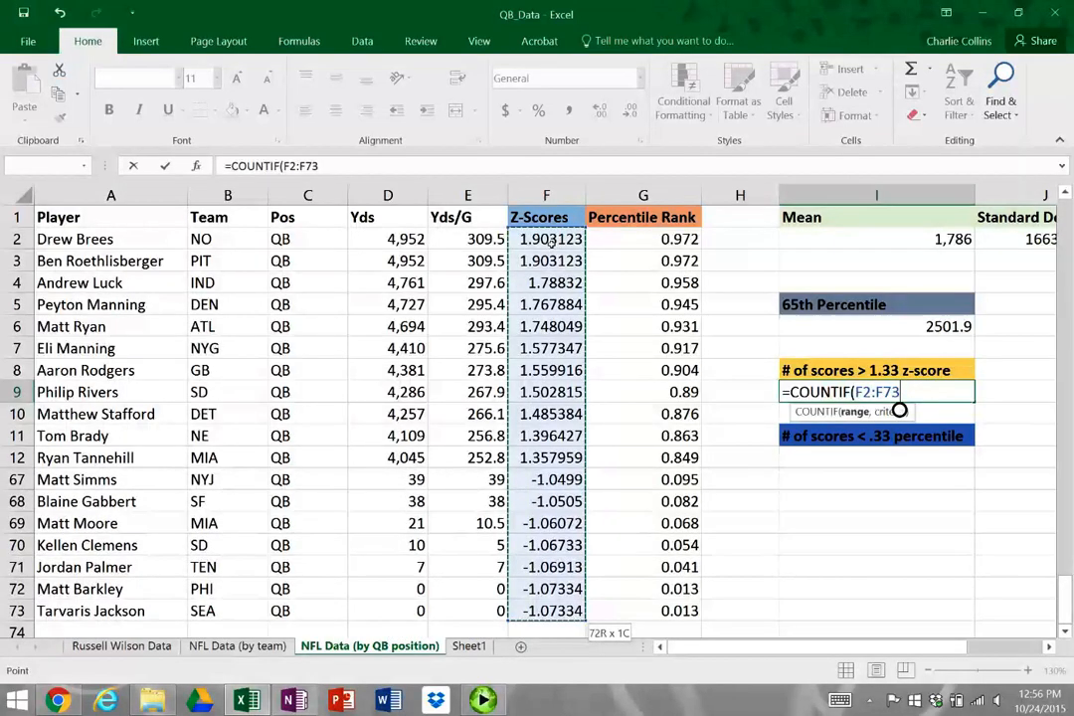
{"action": "type", "text": ","}
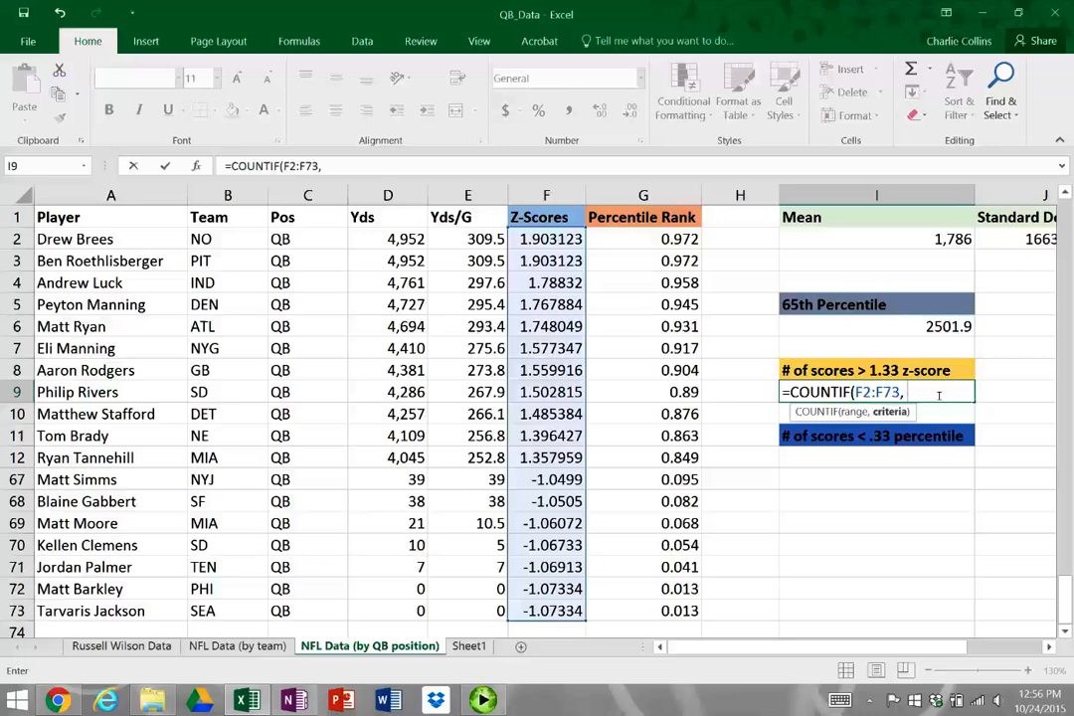
Complete the COUNTIF formula in I9 with the criterion ">1.33"
{"action": "type", "text": "\">1.33\""}
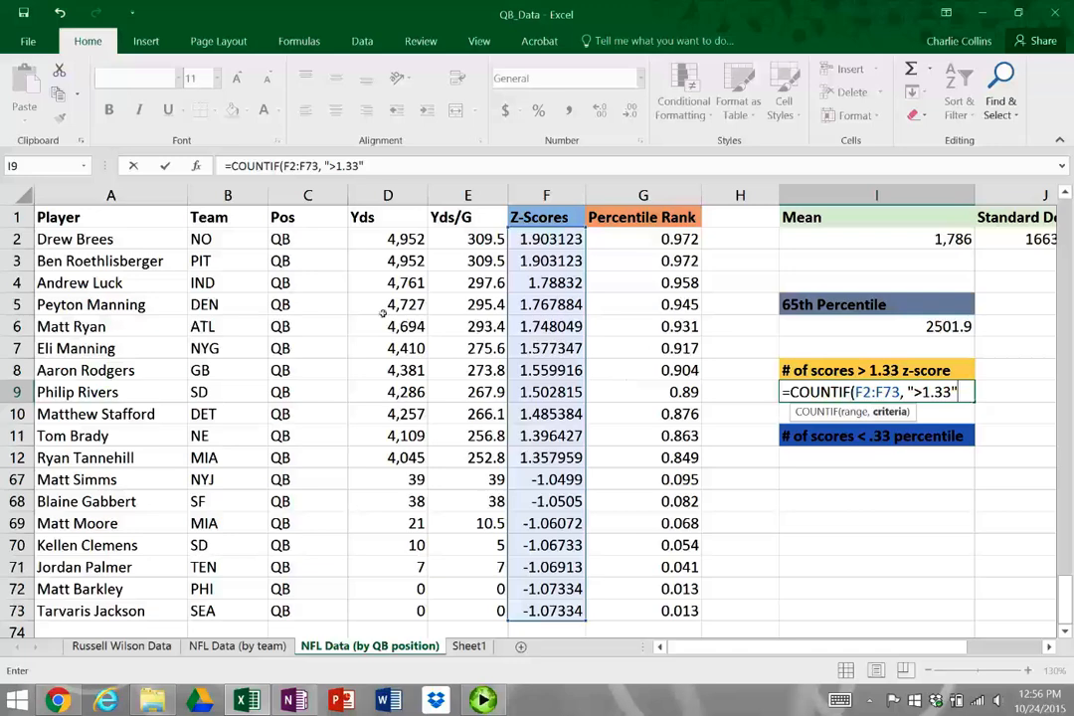
{"action": "type", "text": ")"}
{"action": "key", "text": "Return"}
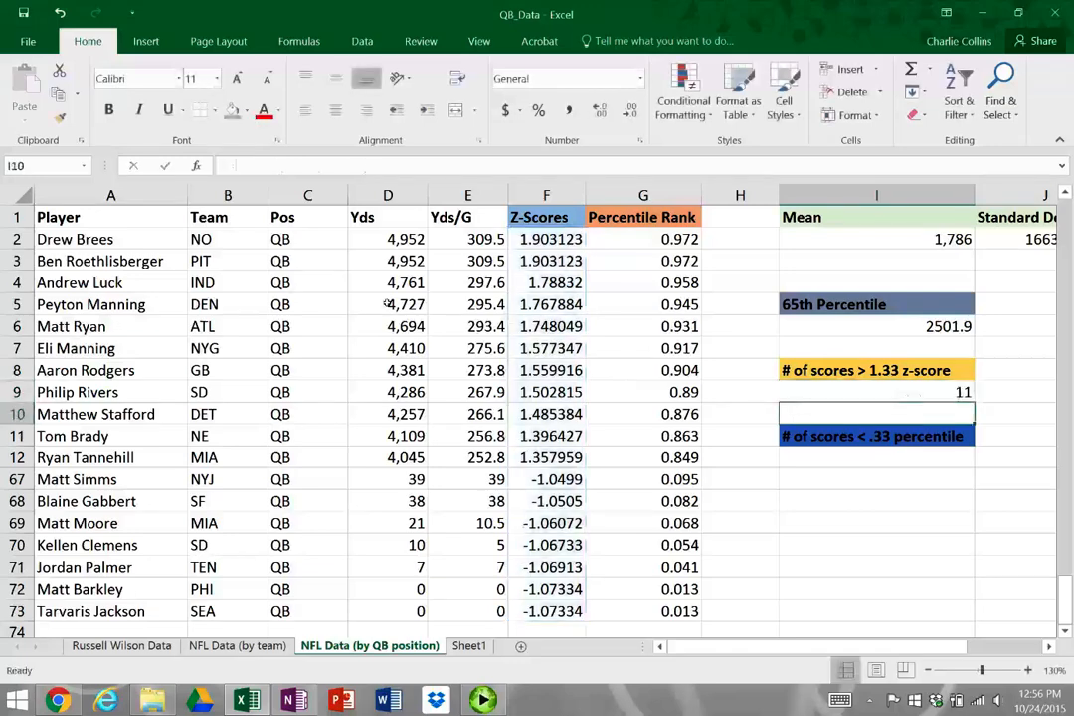
{"action": "key", "text": "Up"}
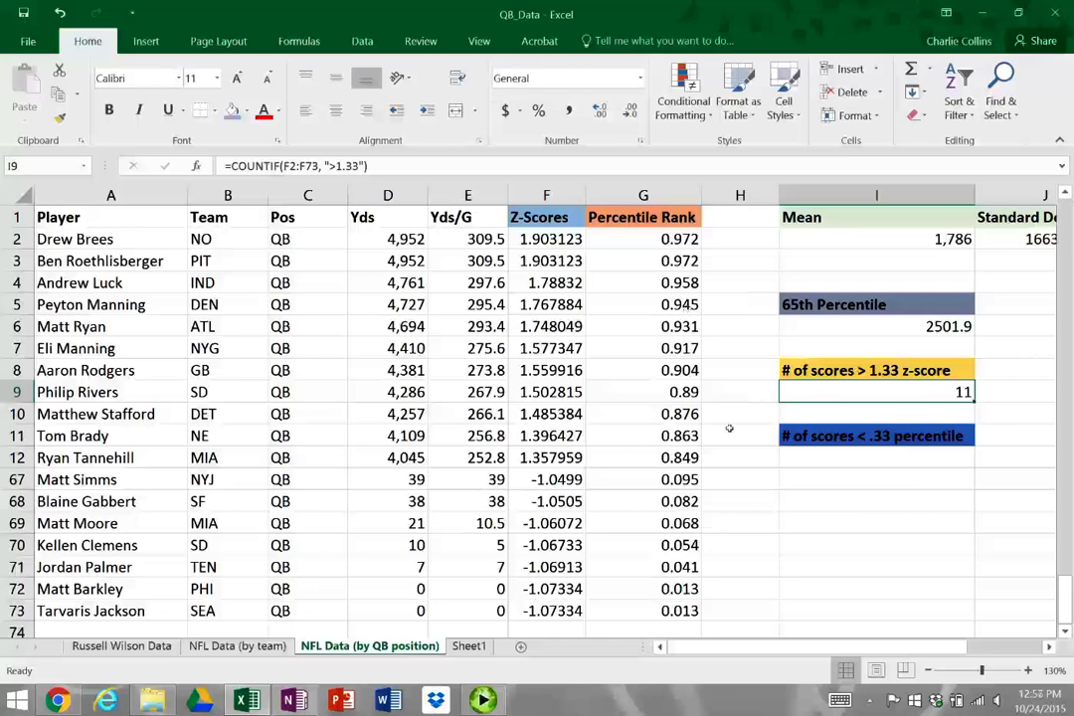
Examine which percentile ranks in column G fall below .33, selecting G50:G73 to check how many there are
{"action": "left_click", "coordinate": [882, 439]}
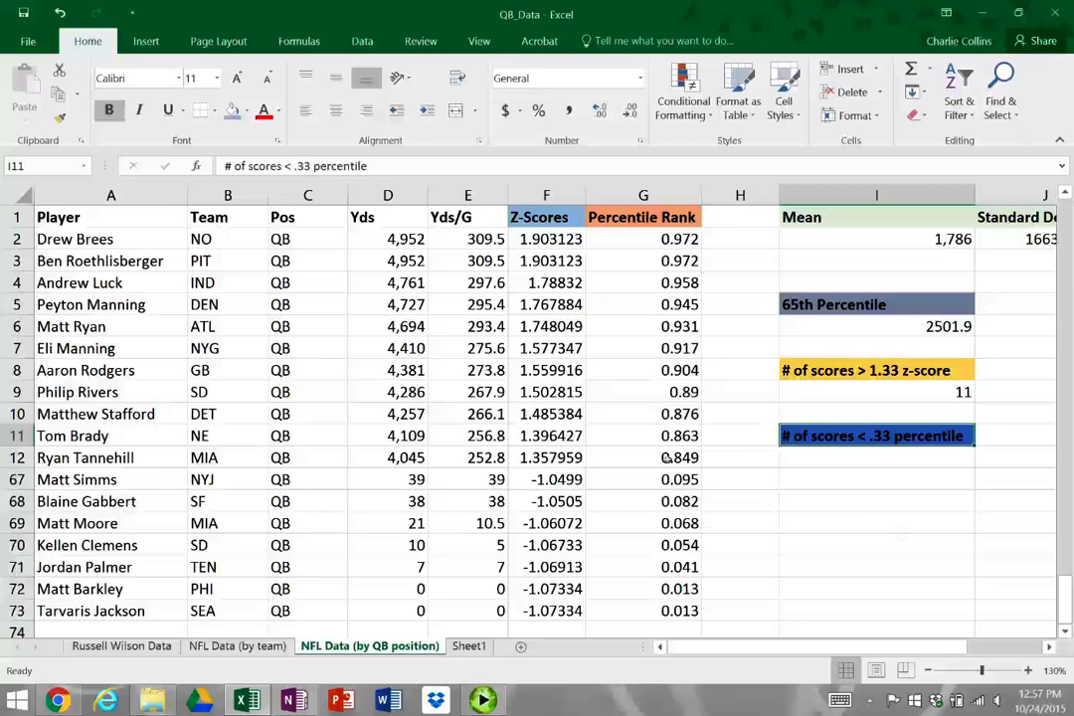
{"action": "scroll", "coordinate": [692, 544], "scroll_direction": "down", "scroll_amount": 1}
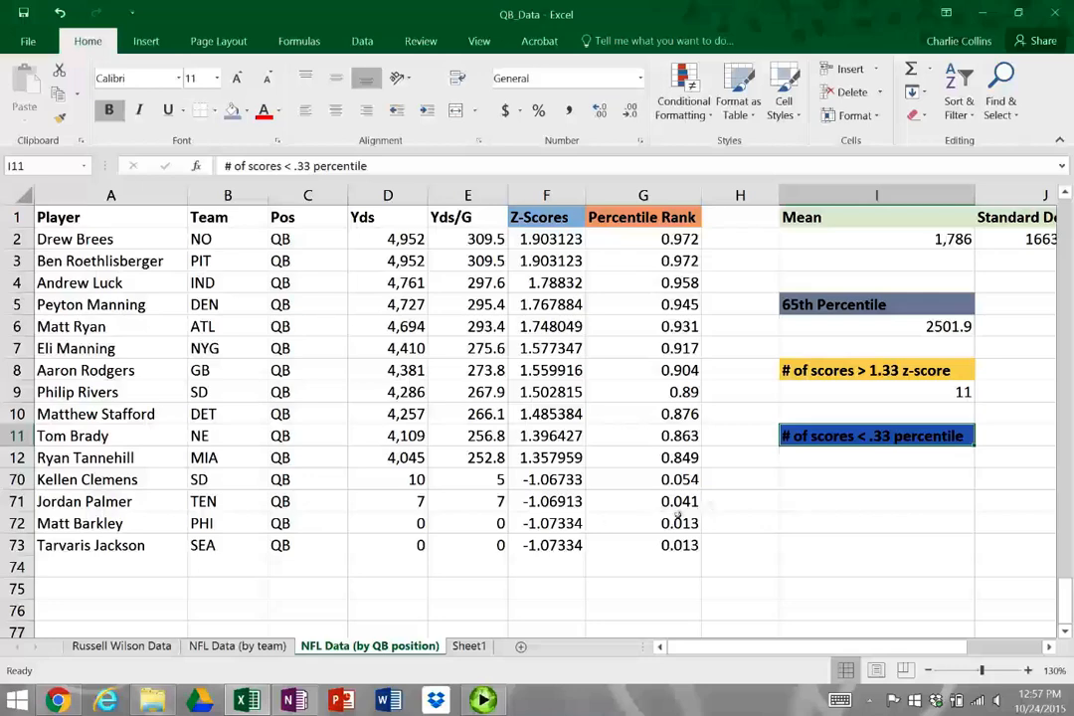
{"action": "scroll", "coordinate": [676, 515], "scroll_direction": "up", "scroll_amount": 2}
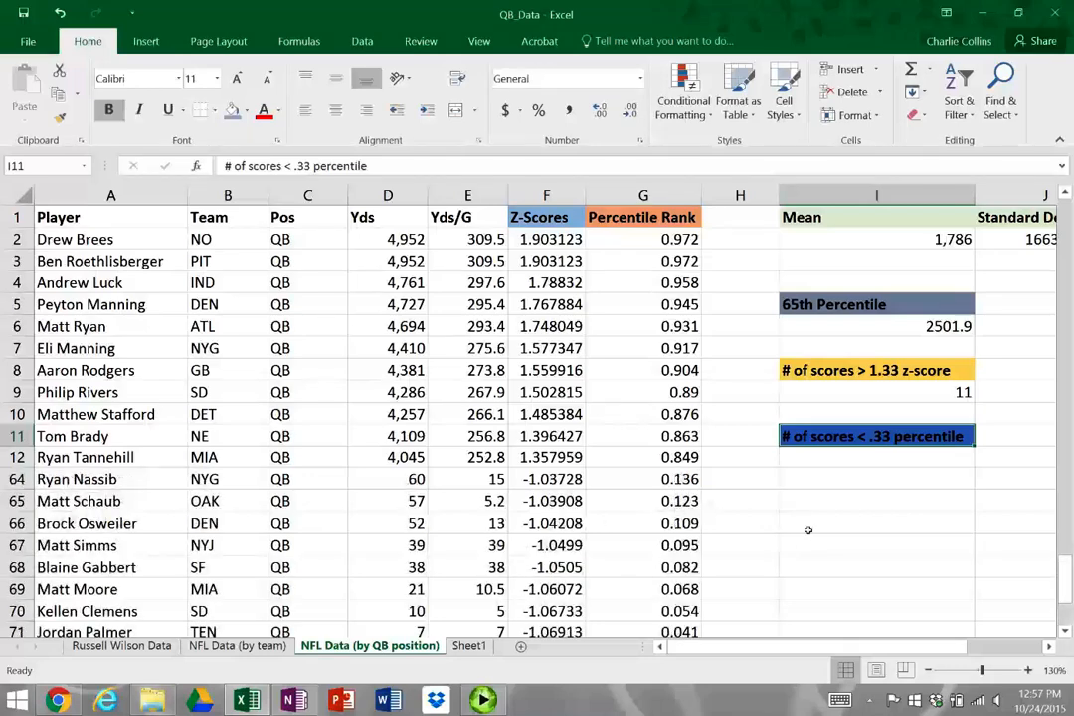
{"action": "scroll", "coordinate": [808, 530], "scroll_direction": "up", "scroll_amount": 1}
{"action": "scroll", "coordinate": [783, 530], "scroll_direction": "up", "scroll_amount": 1}
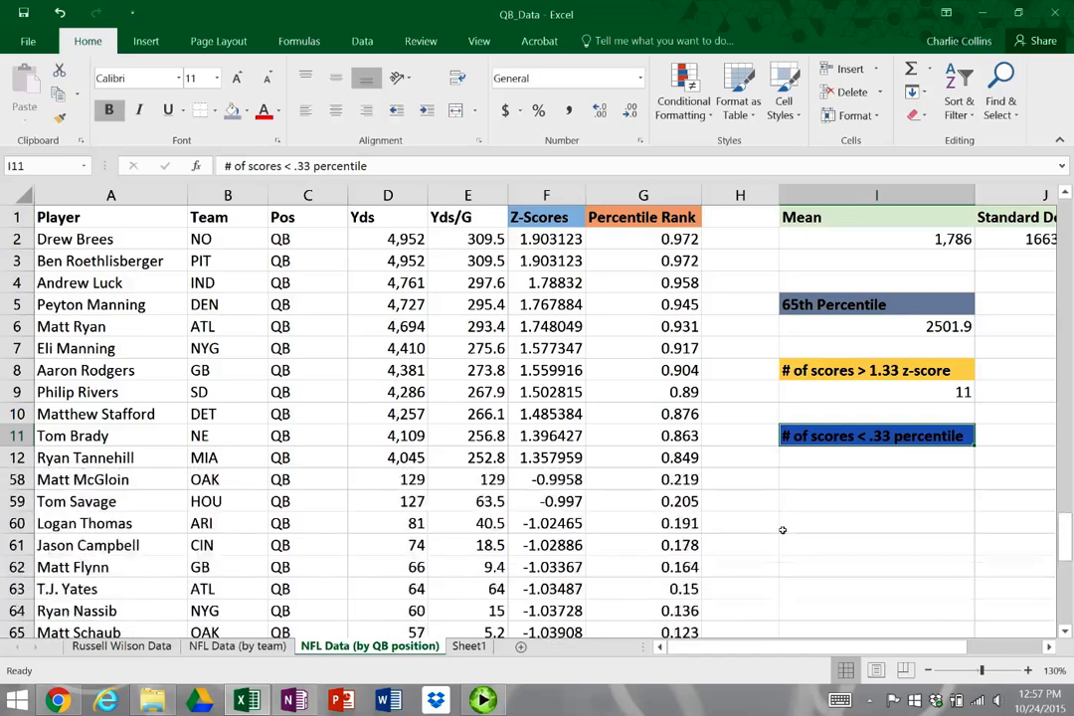
{"action": "scroll", "coordinate": [783, 531], "scroll_direction": "up", "scroll_amount": 3}
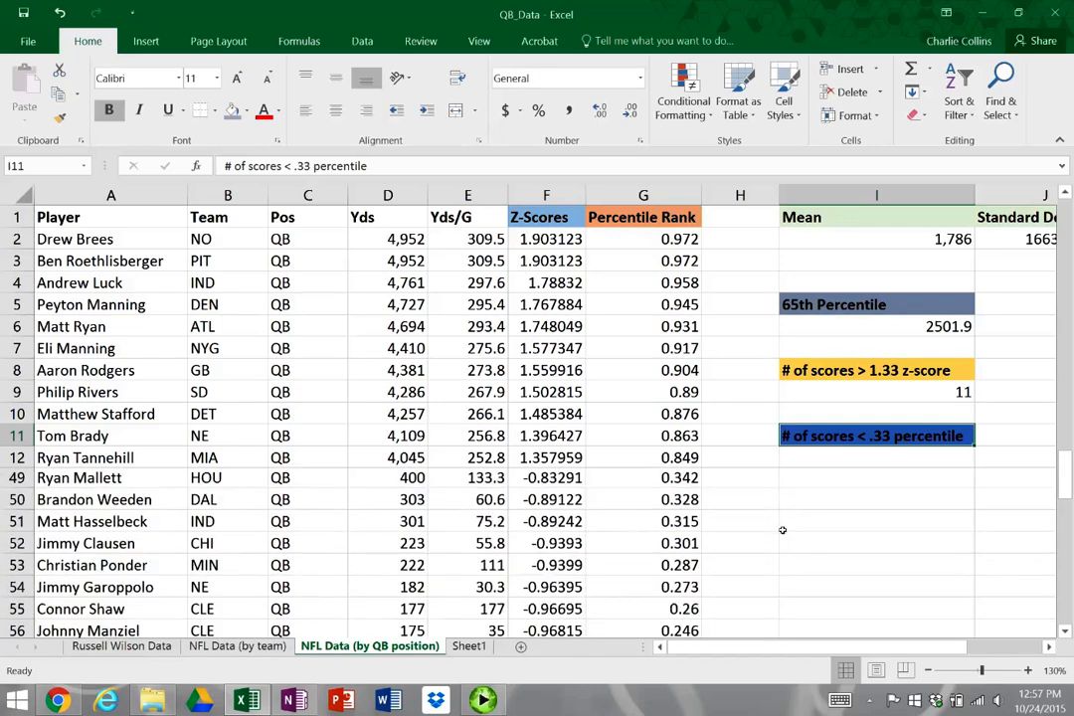
{"action": "left_click", "coordinate": [657, 479]}
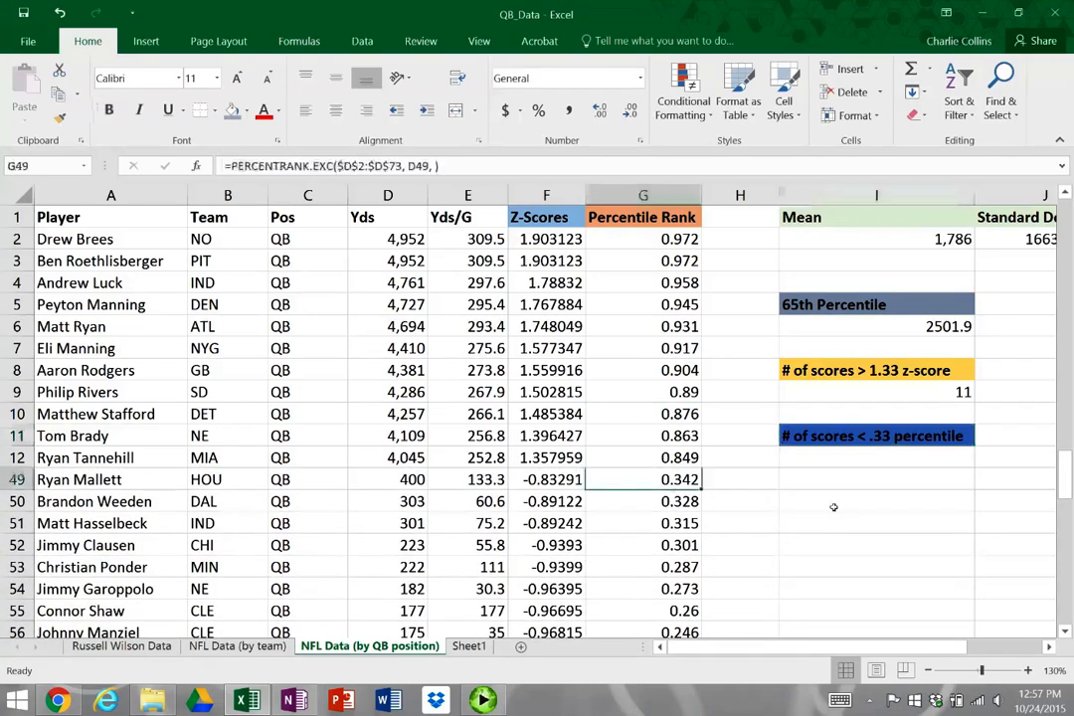
{"action": "key", "text": "Down"}
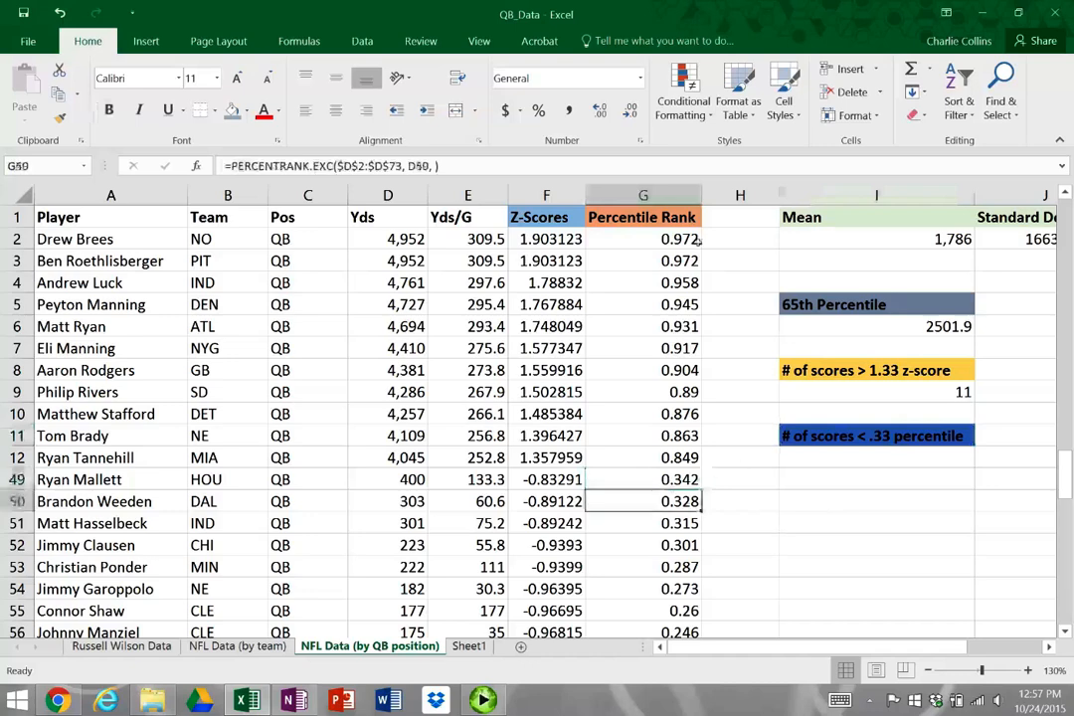
{"action": "key", "text": "ctrl+shift+Down"}
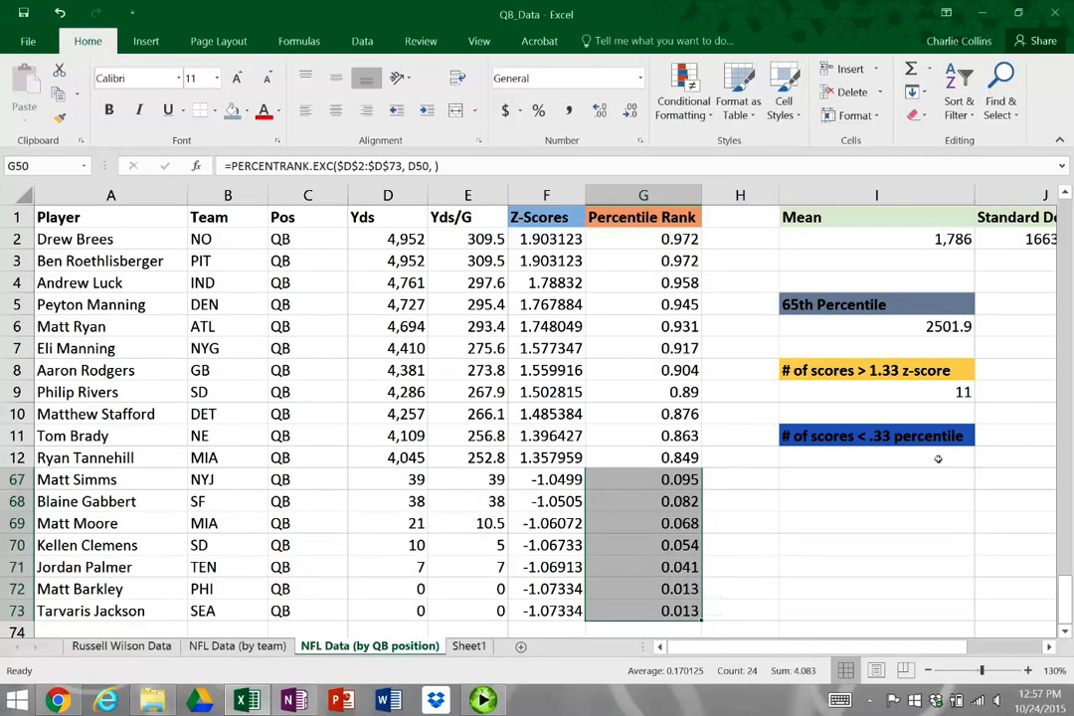
Begin a COUNTIF formula in I12 with the percentile ranks in G2:G73 as its range
{"action": "left_click", "coordinate": [873, 458]}
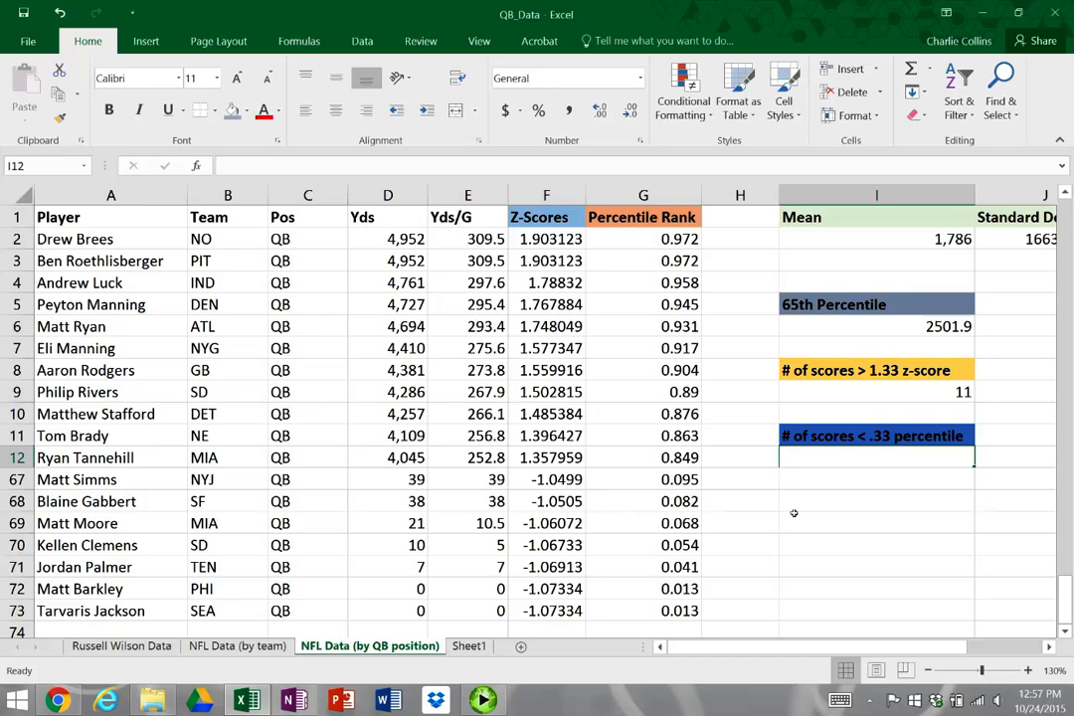
{"action": "type", "text": "=COIU"}
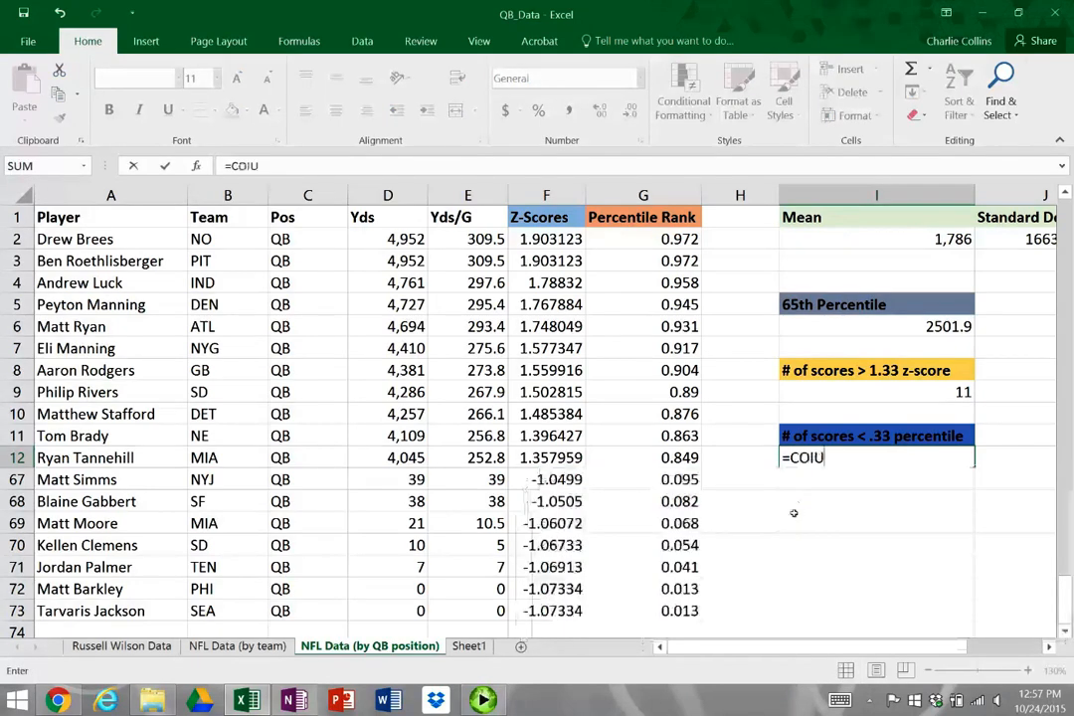
{"action": "key", "text": "BackSpace"}
{"action": "key", "text": "BackSpace"}
{"action": "type", "text": "UNM"}
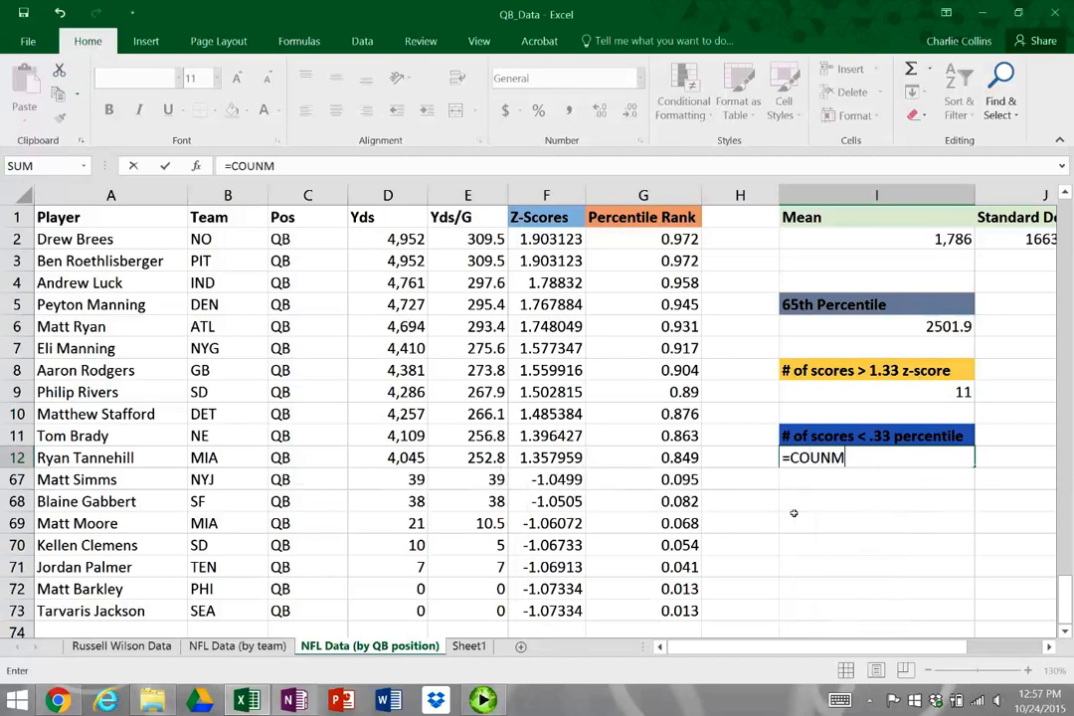
{"action": "key", "text": "BackSpace"}
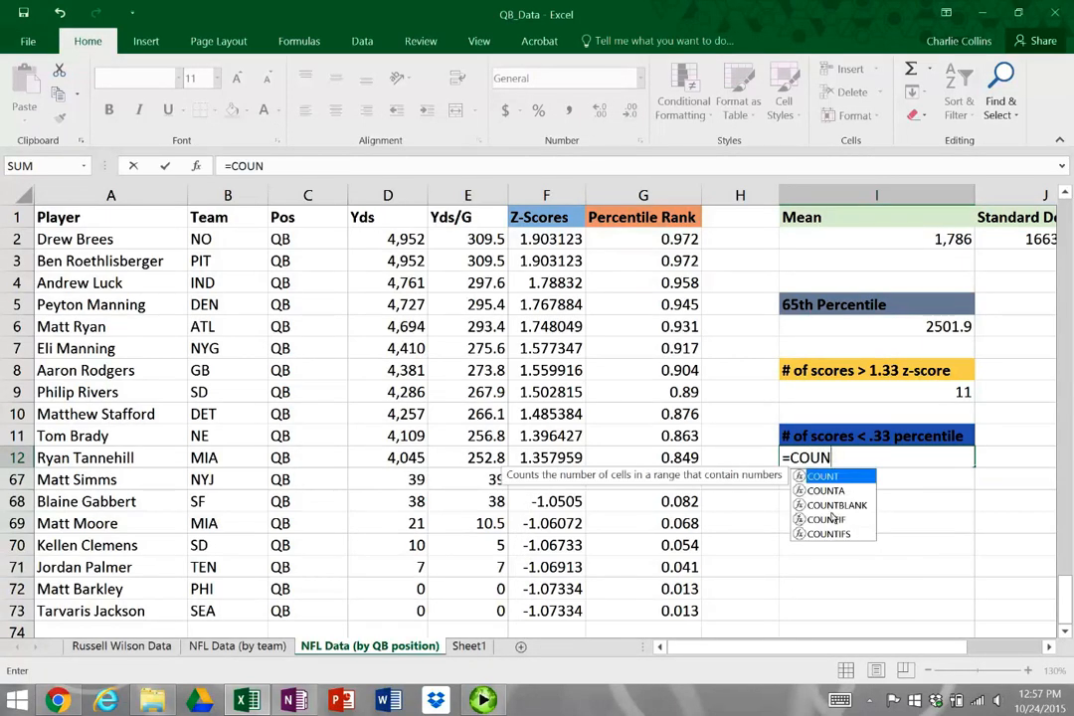
{"action": "double_click", "coordinate": [831, 518]}
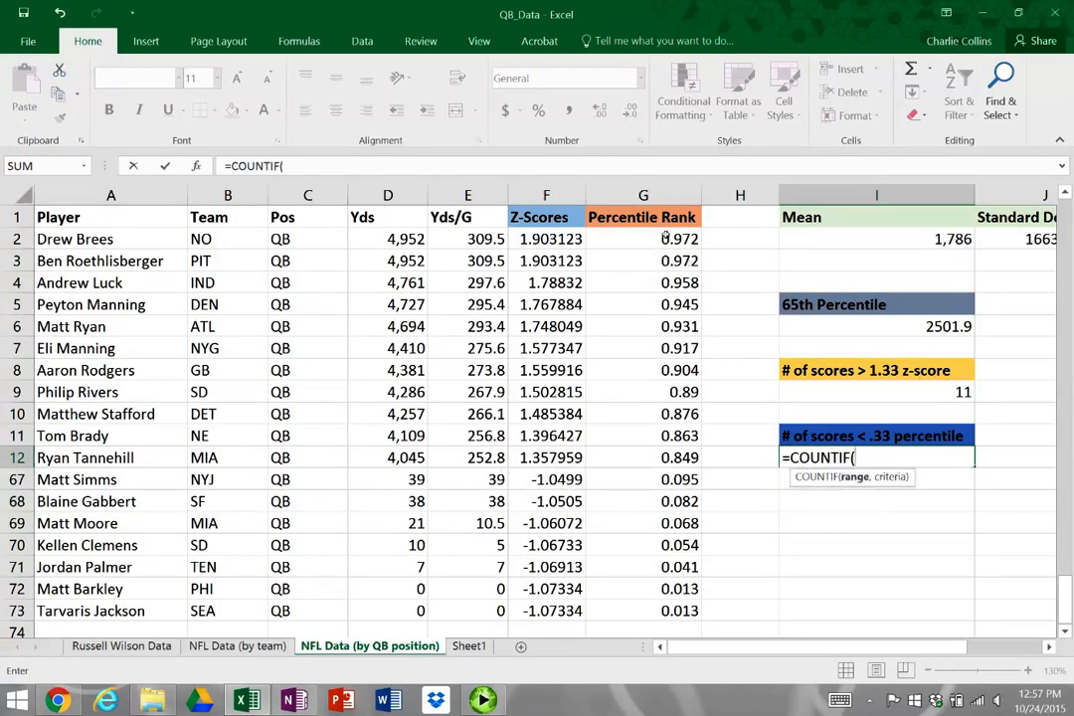
{"action": "left_click", "coordinate": [665, 238]}
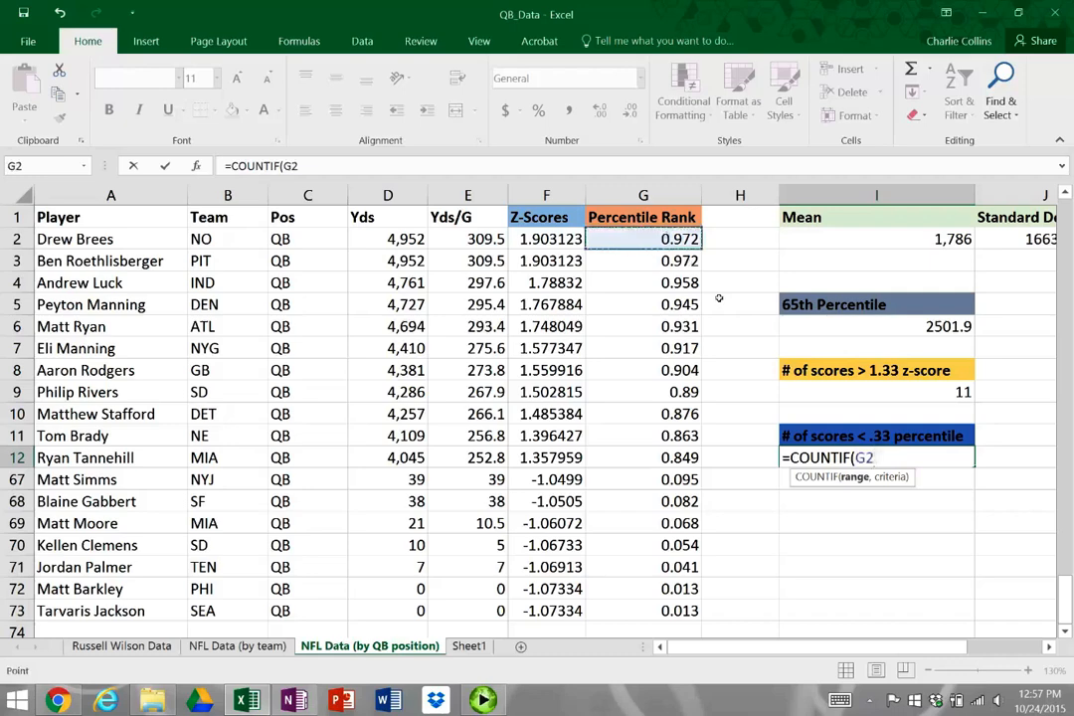
{"action": "key", "text": "ctrl+shift+Down"}
{"action": "type", "text": ","}
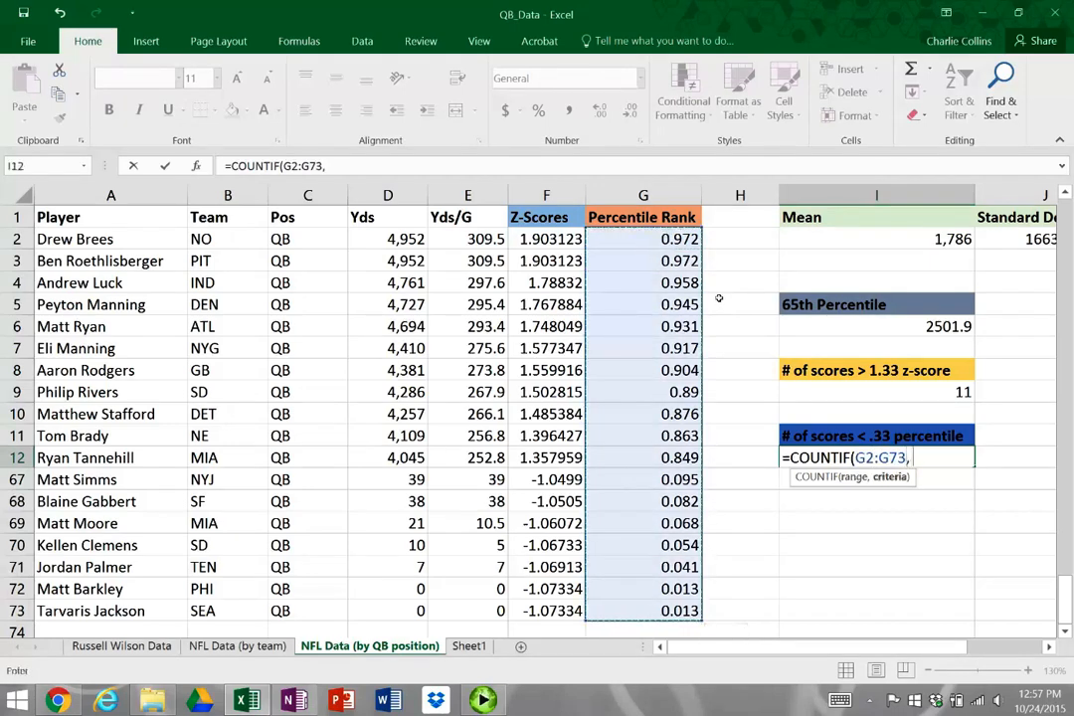
{"action": "type", "text": " \"<.33\")"}
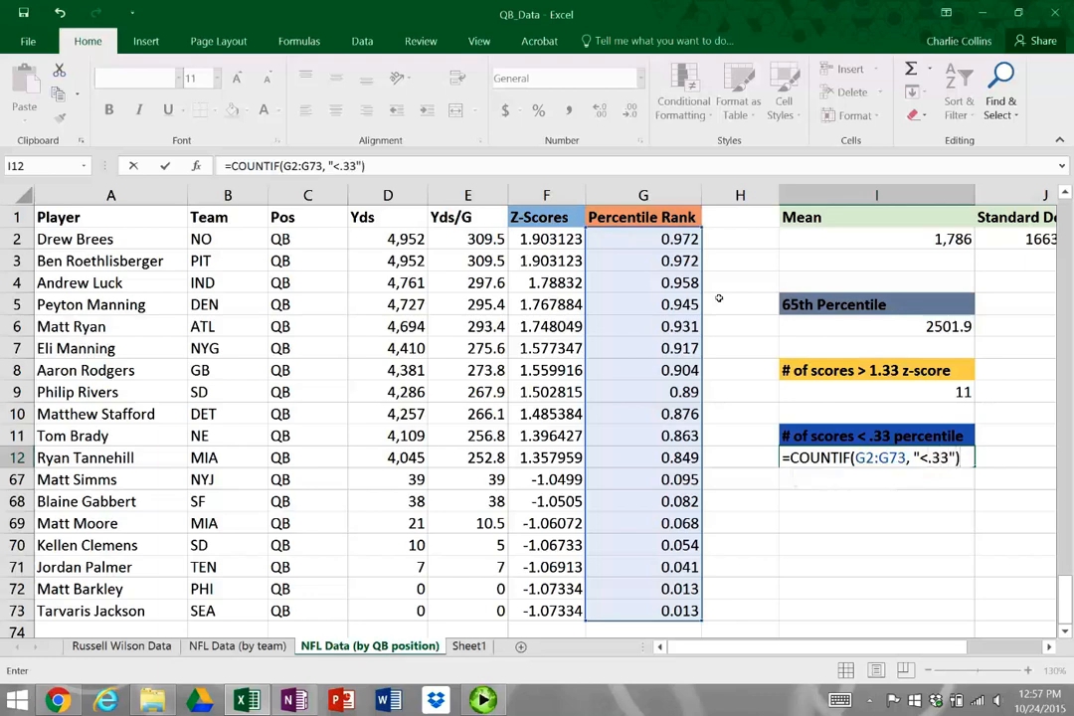
Complete the COUNTIF formula in I12 with the criterion "<.33"
{"action": "key", "text": "Return"}
{"action": "key", "text": "Up"}
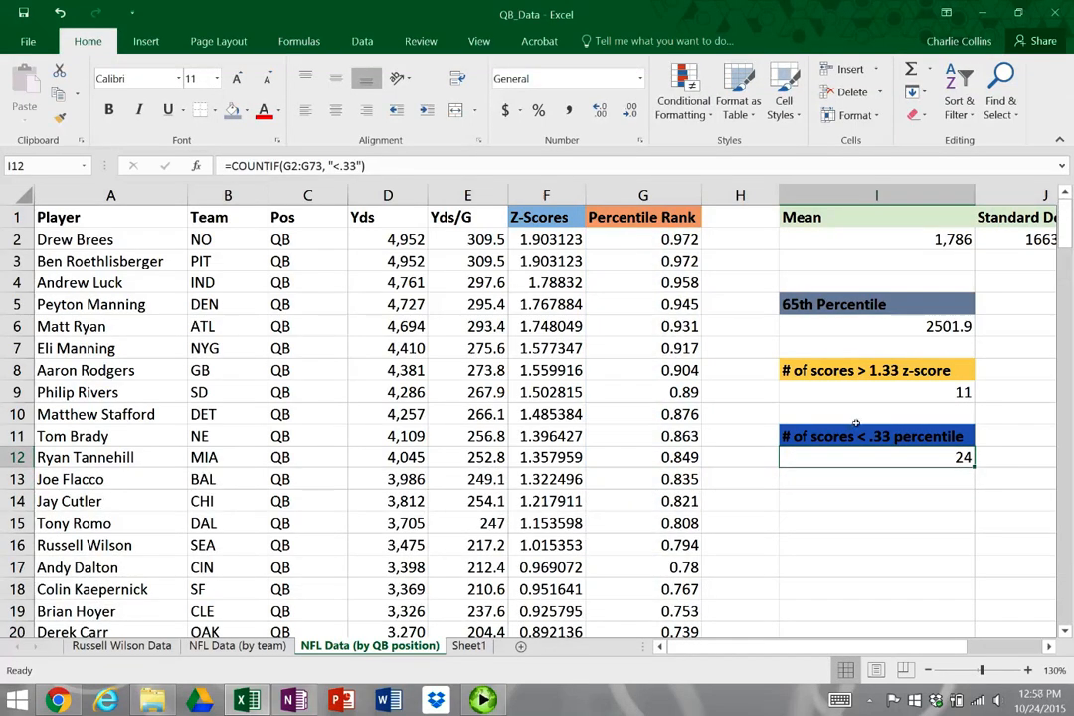
{"action": "left_click", "coordinate": [740, 370]}
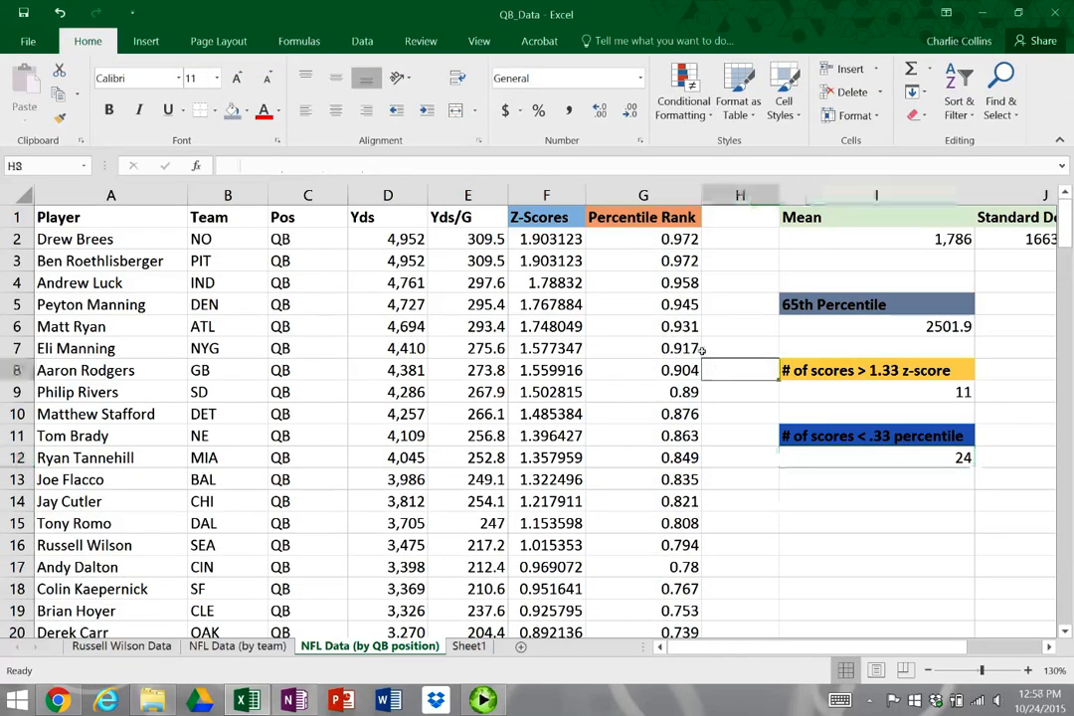